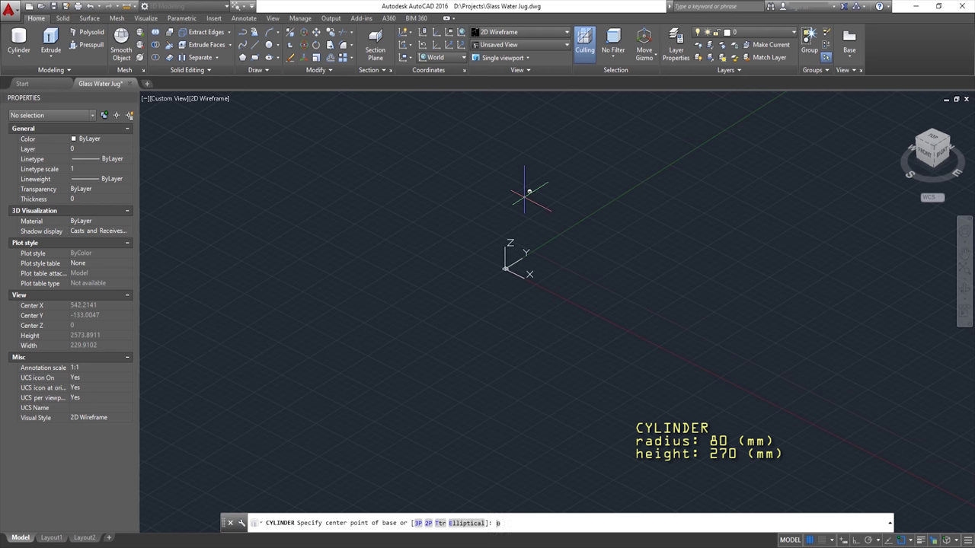
Draw the radius 80, height 270 cylinder based at 0,0,0 and zoom in on it
key("Return")
key("F8")
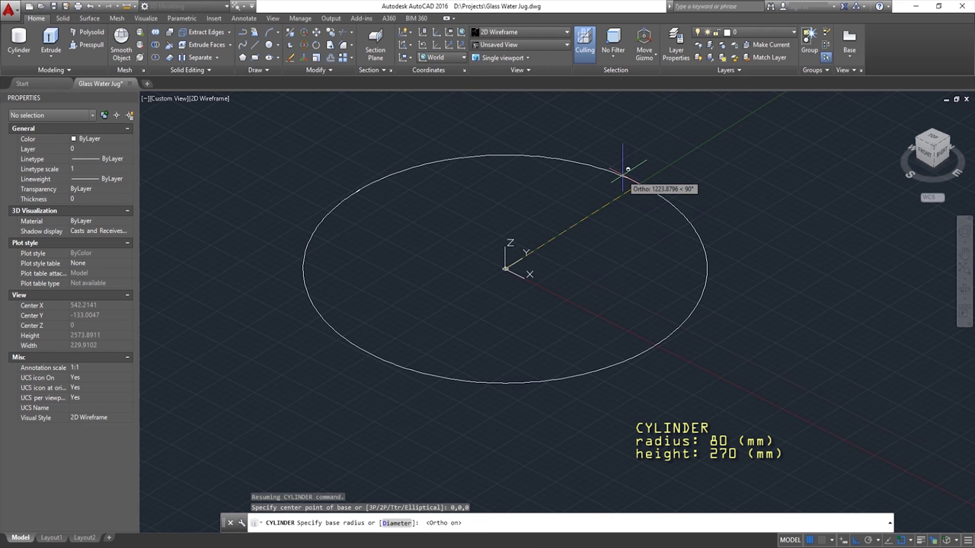
type("80")
key("Return")
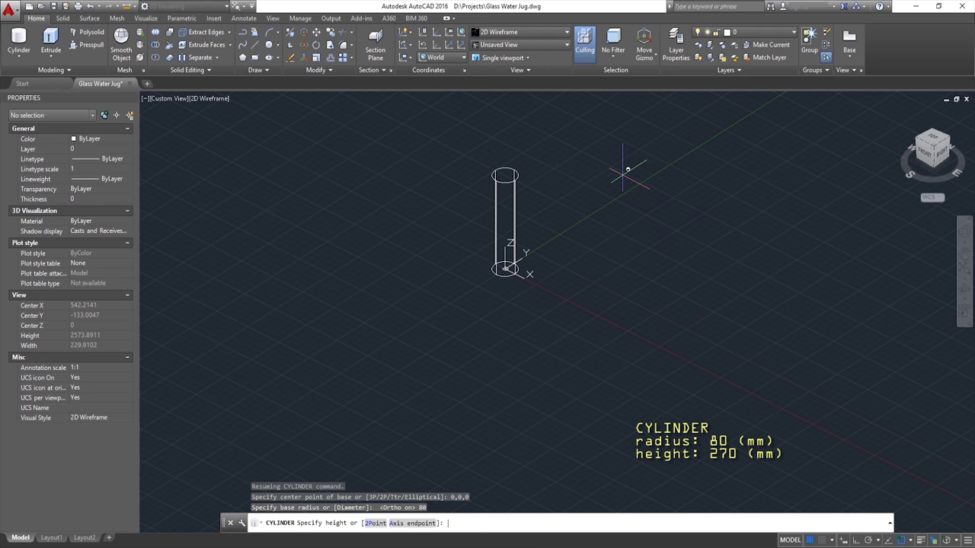
type("270")
key("Return")
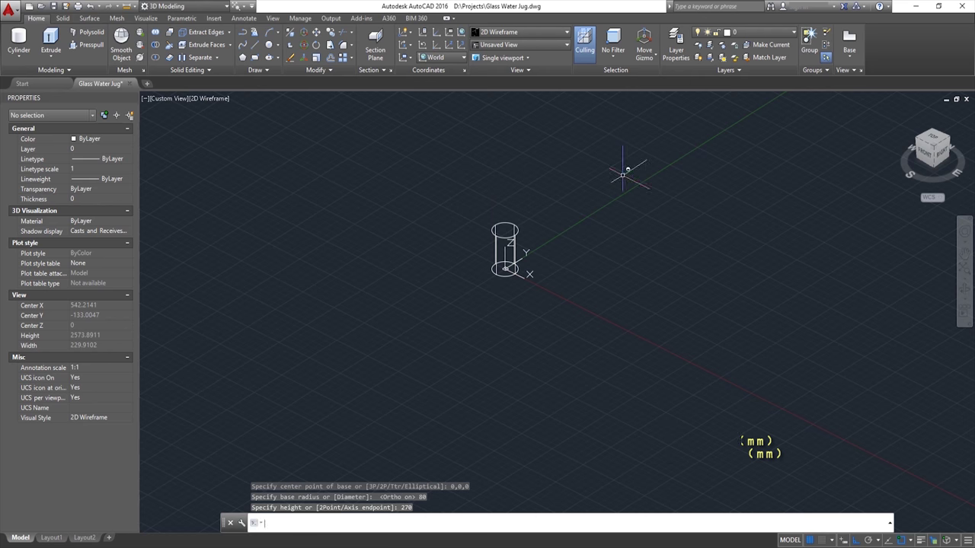
scroll(516, 215, "up", 5)
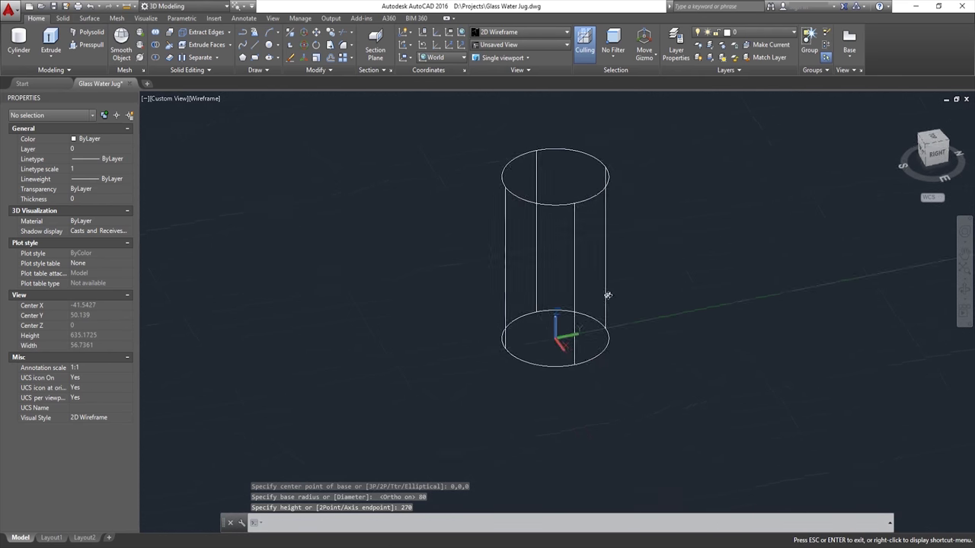
Copy the cylinder in place onto itself
middle_click_drag(604, 294, 604, 294, "shift")
left_click(589, 151)
left_click(548, 183)
left_click(332, 38)
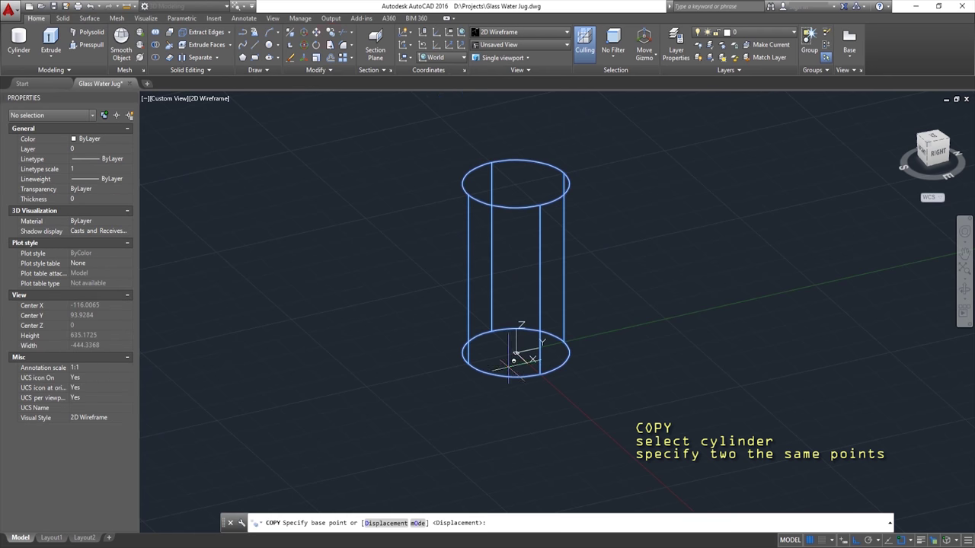
scroll(499, 376, "up", 2)
left_click(446, 360)
left_click(447, 359)
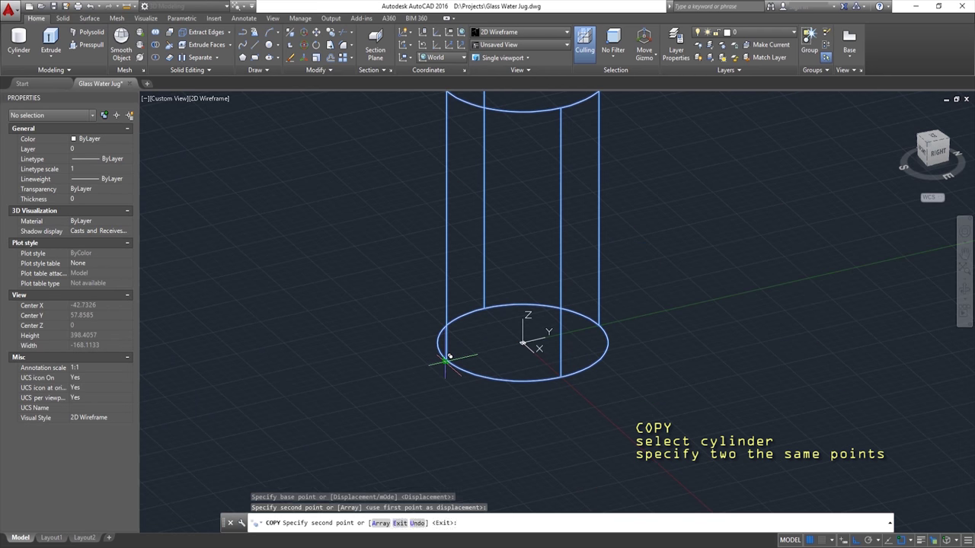
key("Return")
Shrink the copy's radius by 4 to 76 and raise its base by 10
left_click(457, 361)
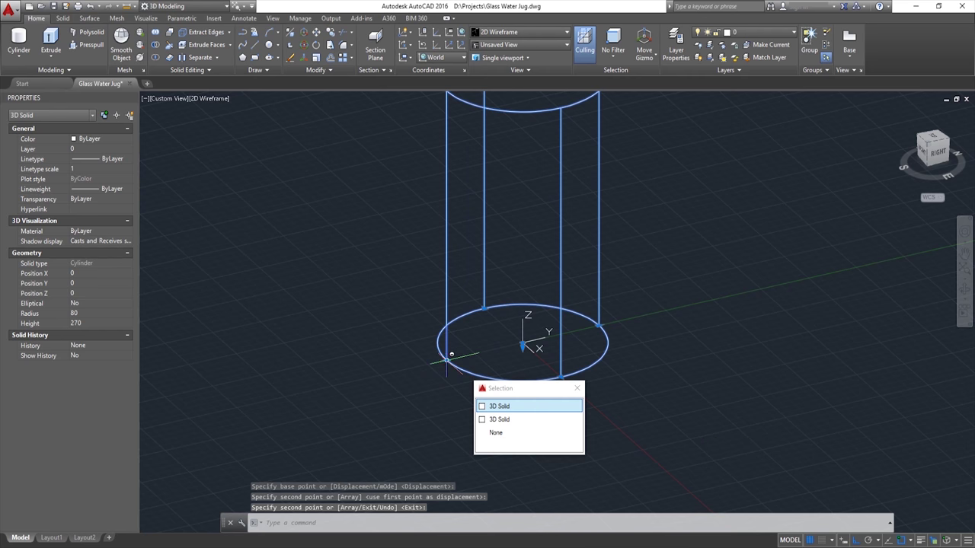
key("Return")
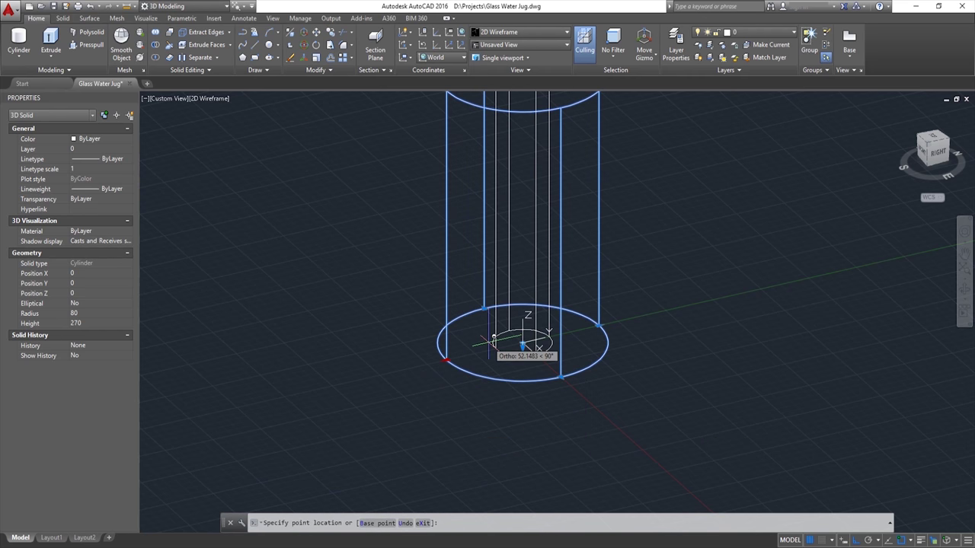
type("4")
key("Return")
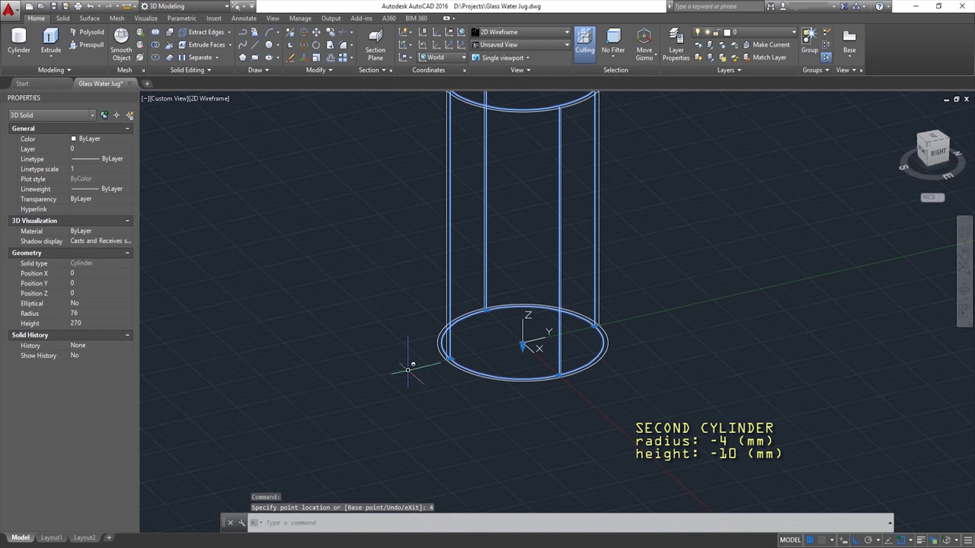
middle_click_drag(489, 281, 487, 358)
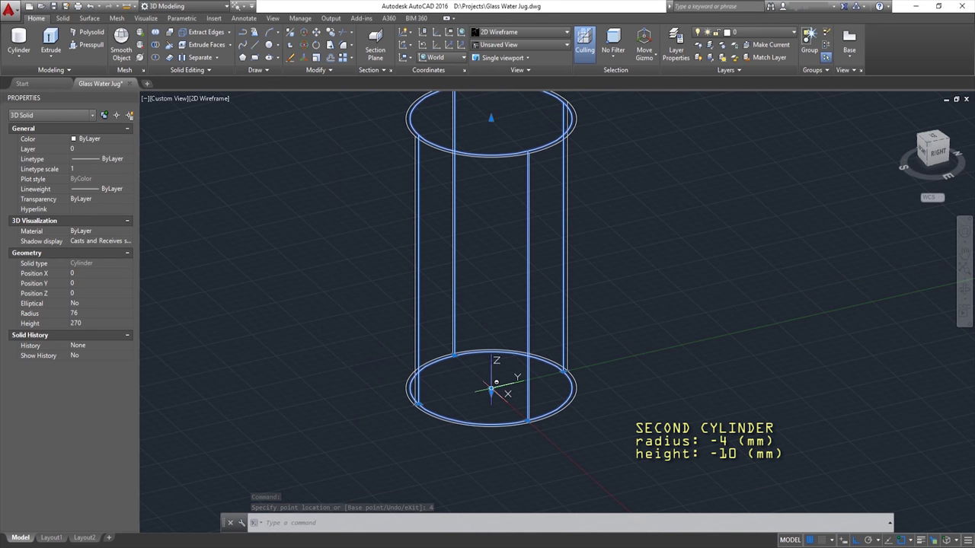
left_click(492, 391)
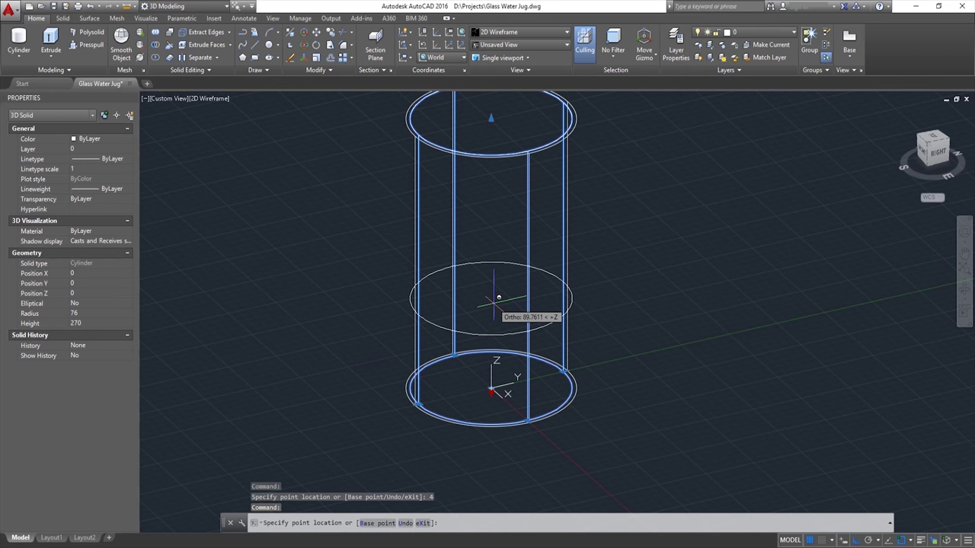
type("10")
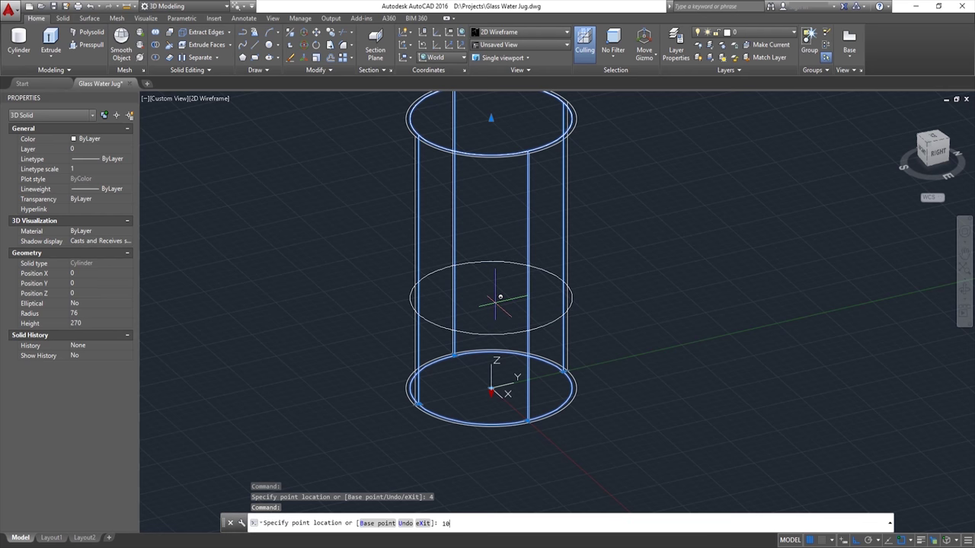
key("Return")
middle_click_drag(493, 278, 490, 296)
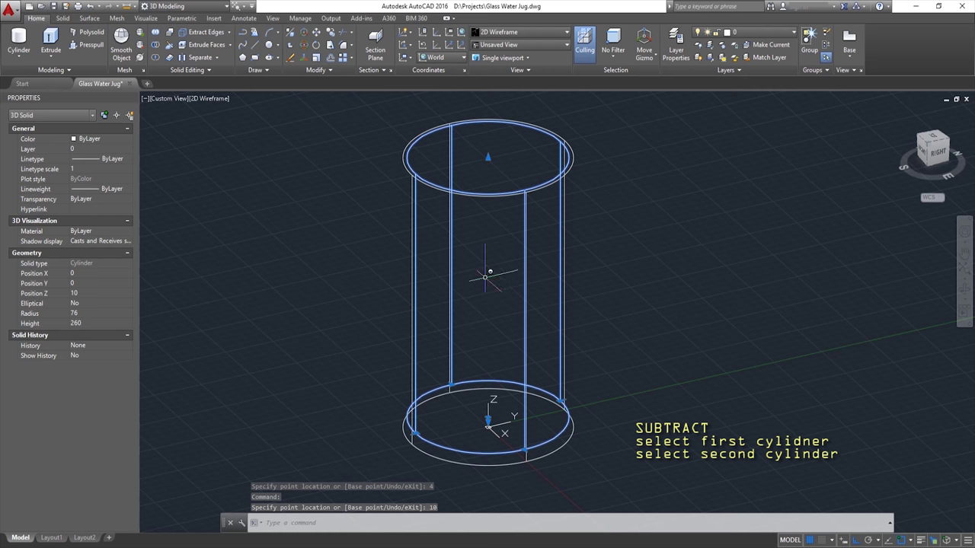
Start SUBTRACT and choose the outer cylinder as the solid to keep
key("Escape")
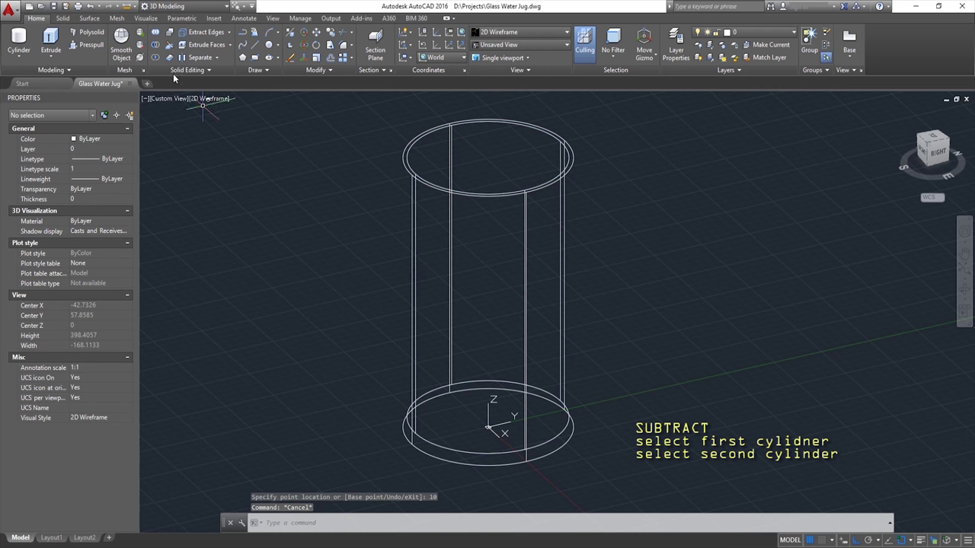
left_click(158, 45)
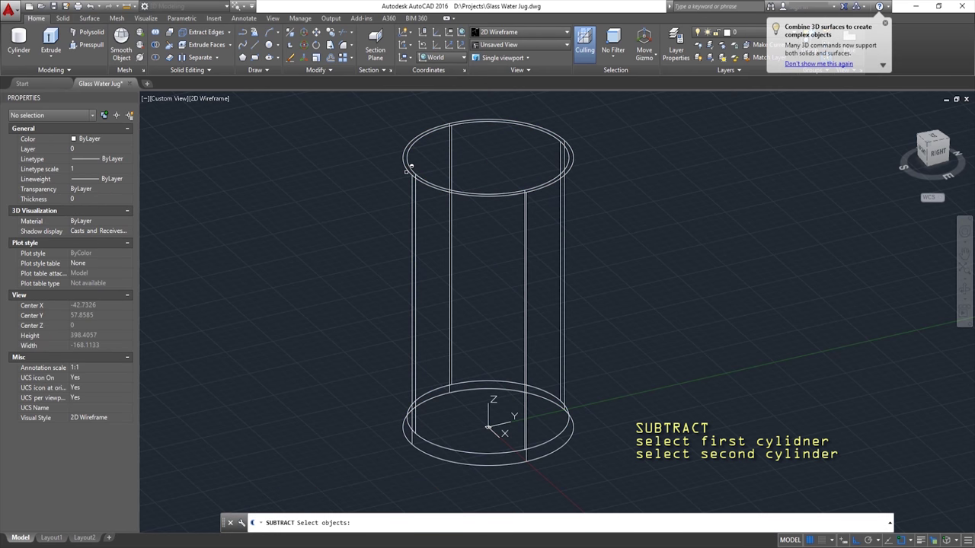
left_click(408, 165)
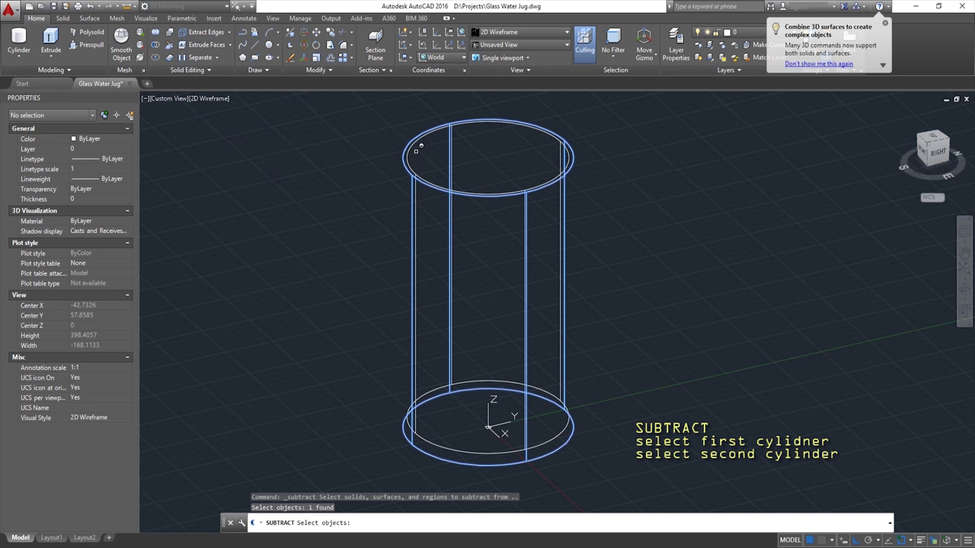
key("Return")
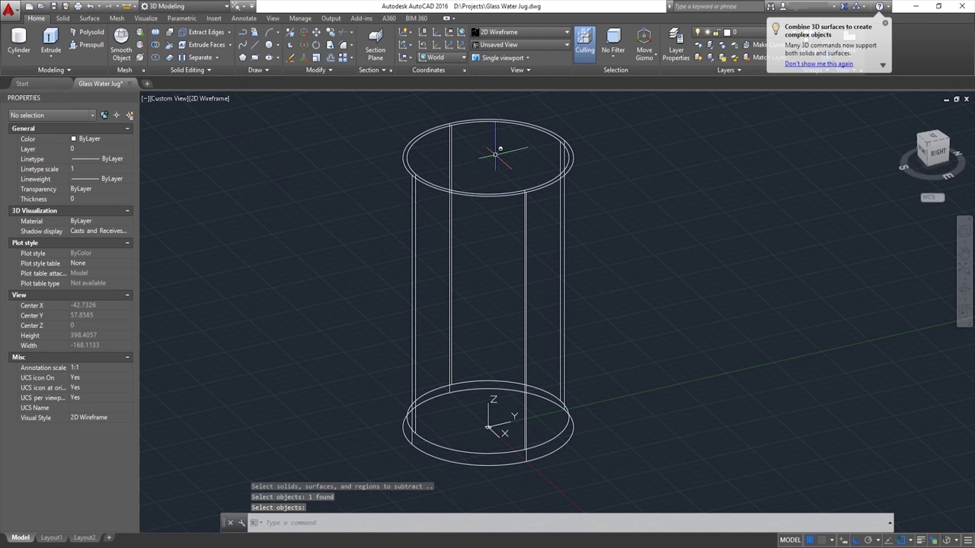
middle_click_drag(503, 147, 449, 173)
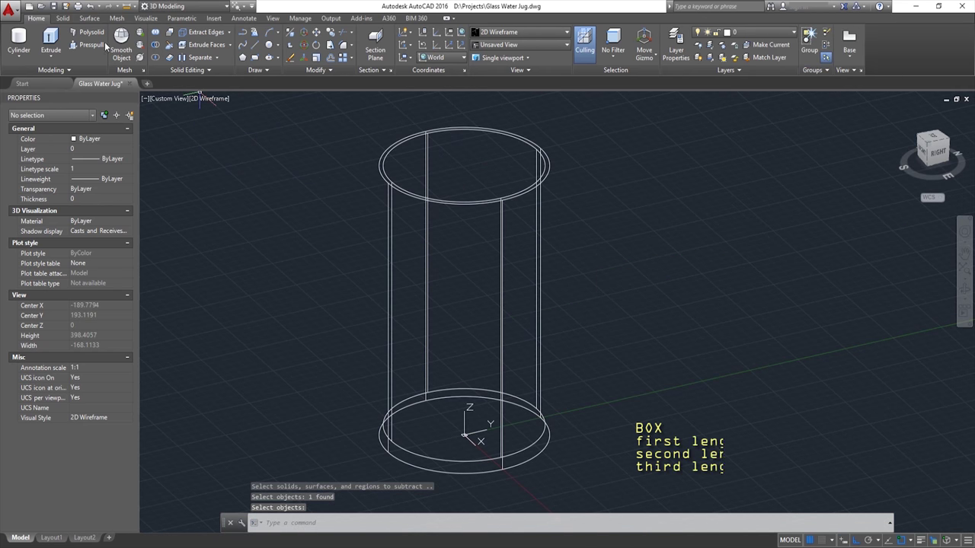
Draw a 70 × 70 × 50 box straddling the cylinder's top rim
left_click(22, 63)
left_click(19, 92)
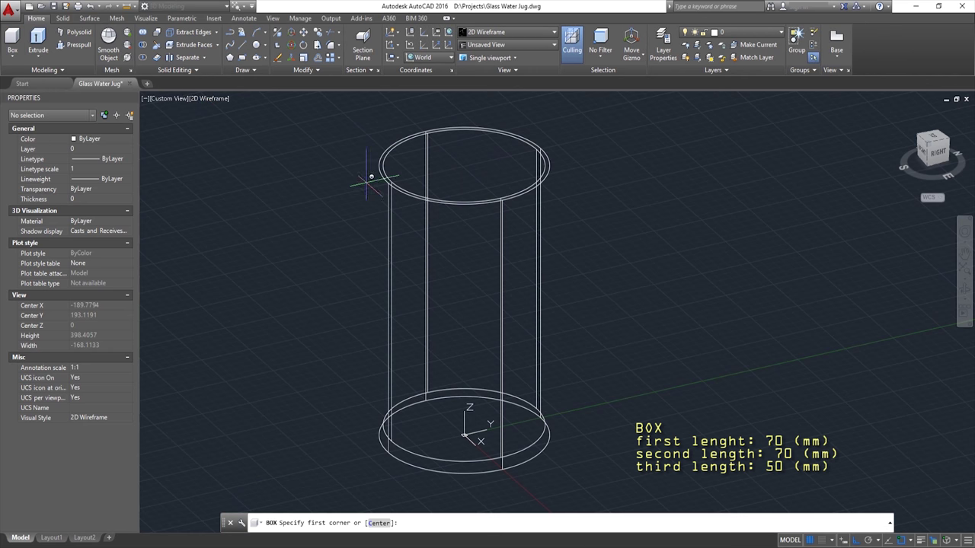
left_click(464, 164)
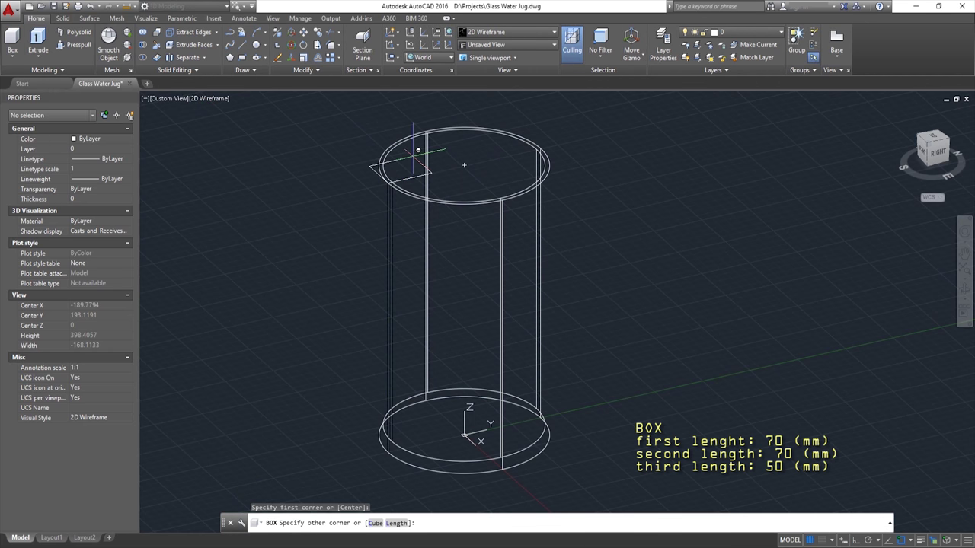
type("l")
key("Return")
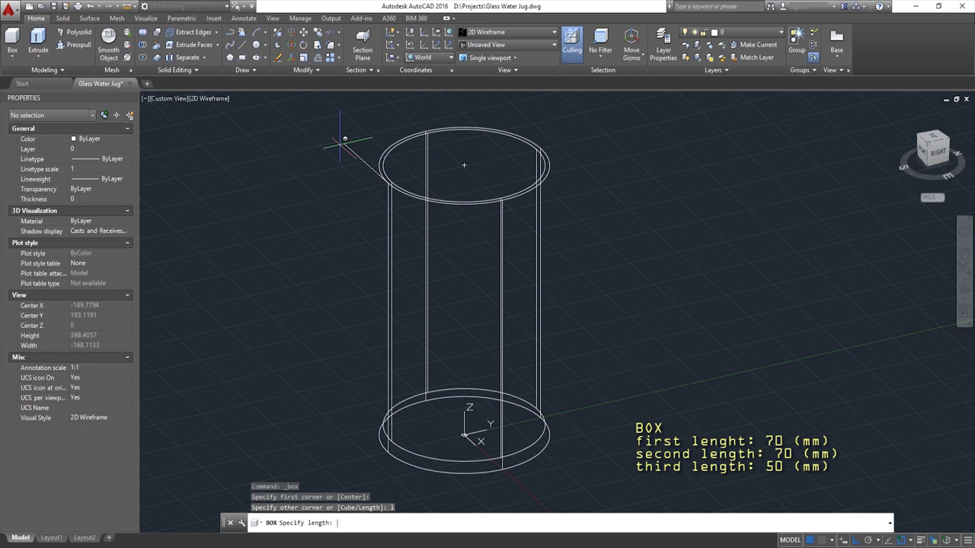
type("70")
key("Return")
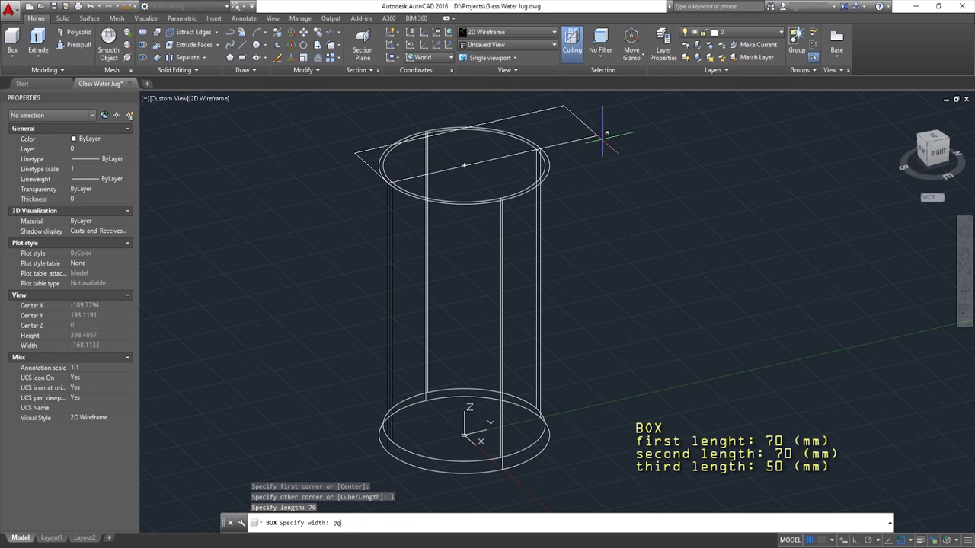
key("Return")
key("Return")
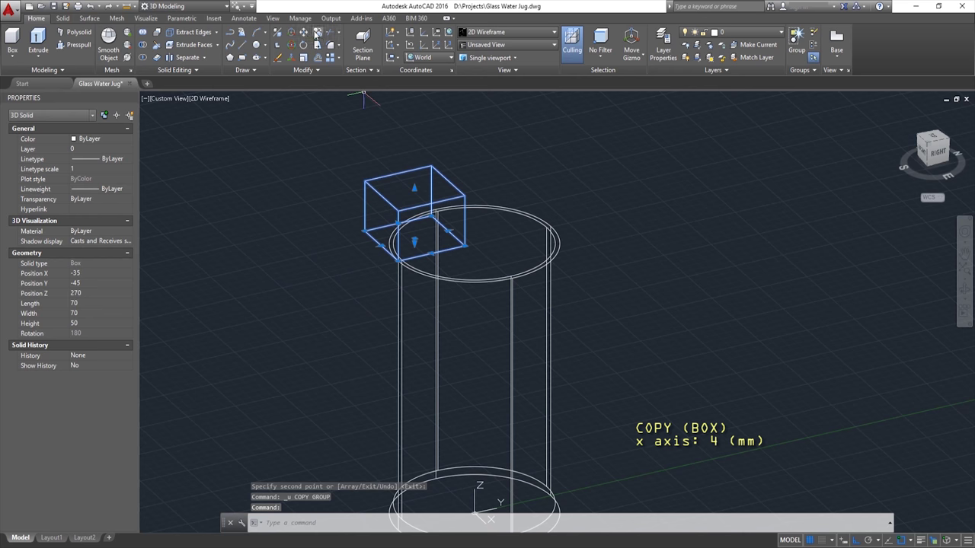
Copy the box with a 4-unit offset
left_click(317, 35)
left_click(670, 226)
type("4")
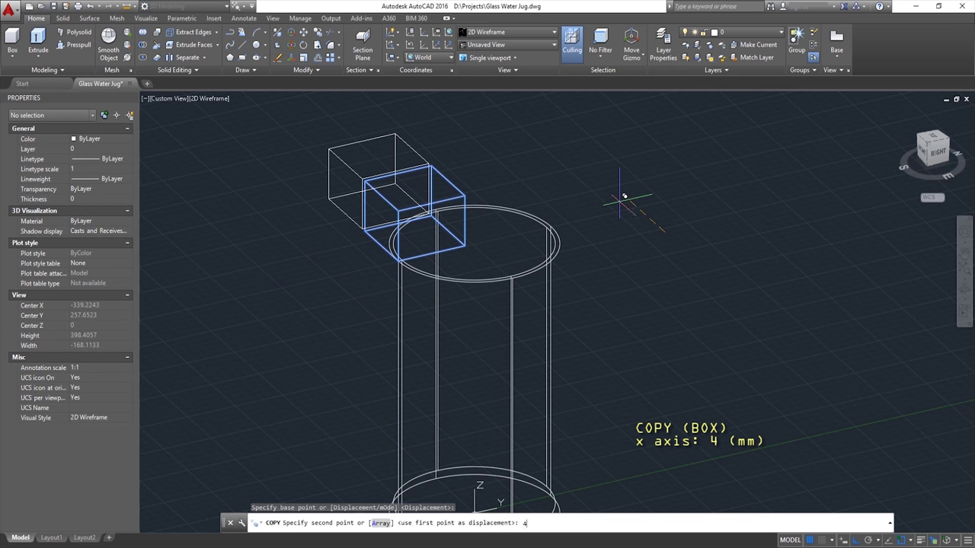
key("Return")
key("Escape")
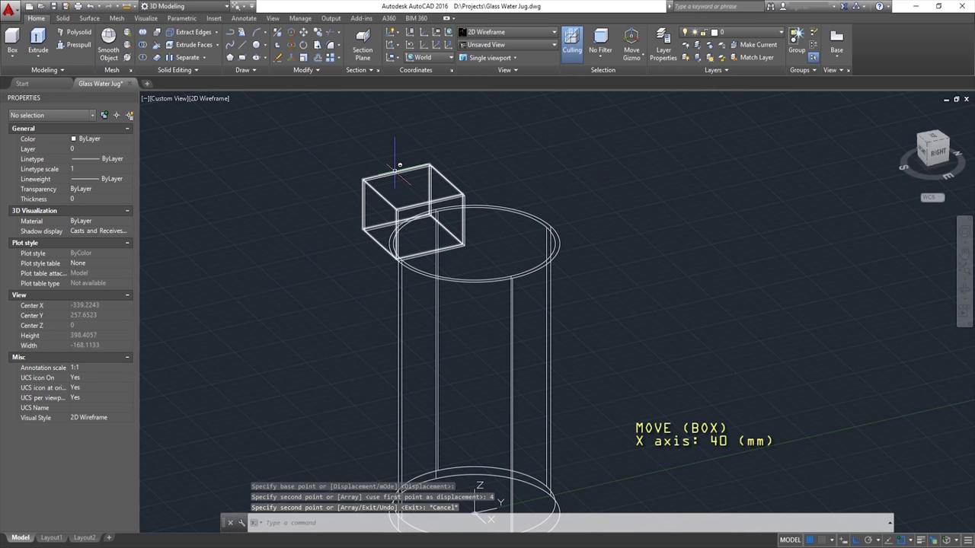
Move one of the boxes 4 units
left_click(399, 172)
left_click(305, 35)
left_click(224, 196)
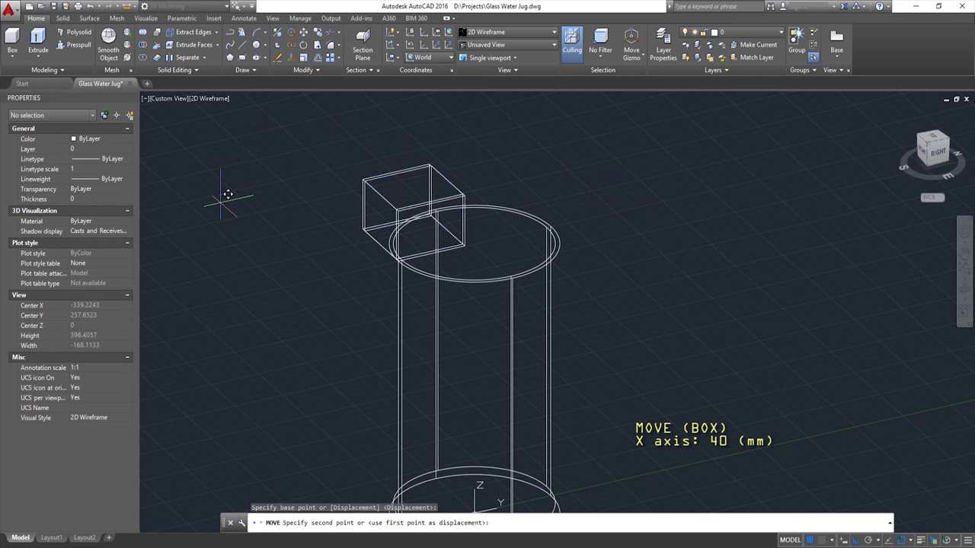
type("4")
key("Return")
left_click(142, 44)
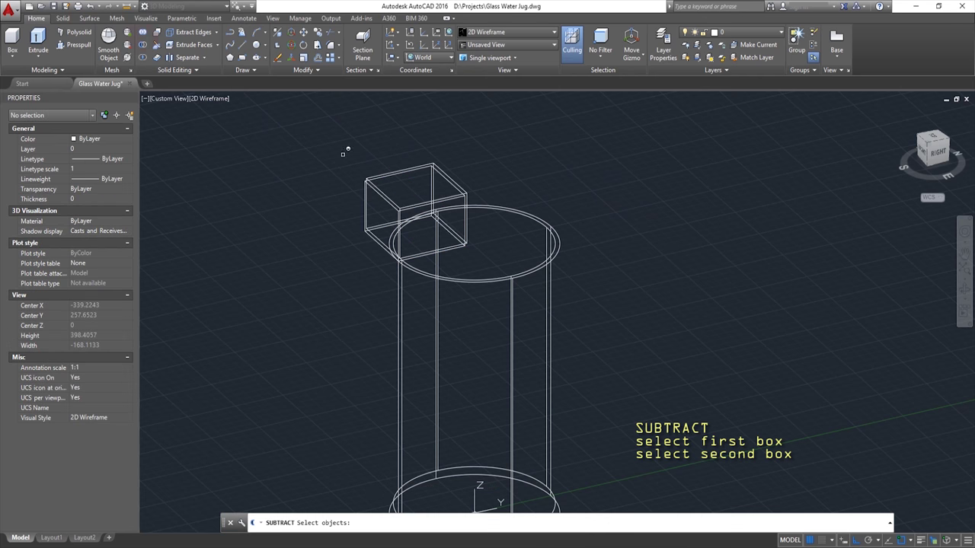
Subtract the second box from the first, leaving thin L-shaped walls
scroll(363, 166, "up", 5)
left_click(395, 221)
key("Return")
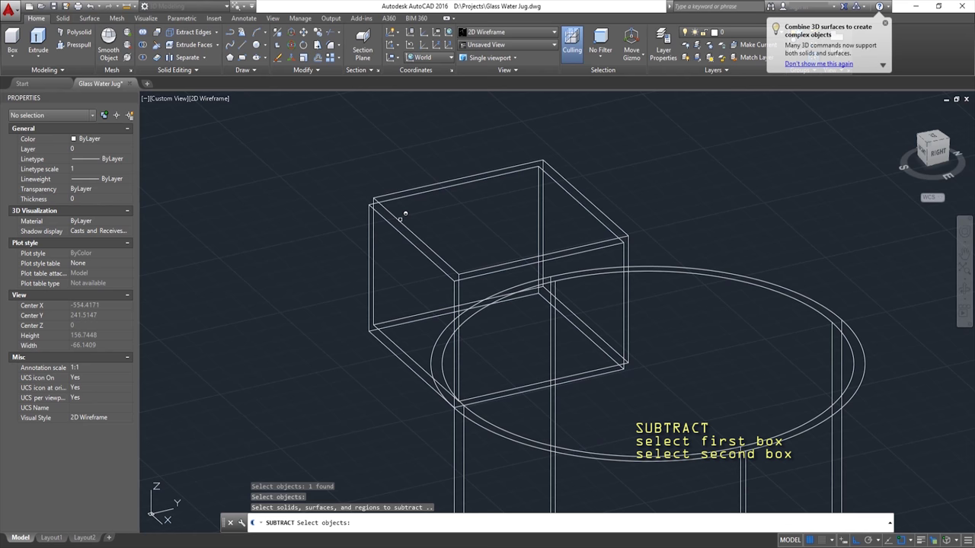
left_click(402, 214)
key("Return")
left_click(431, 218)
left_click(314, 146)
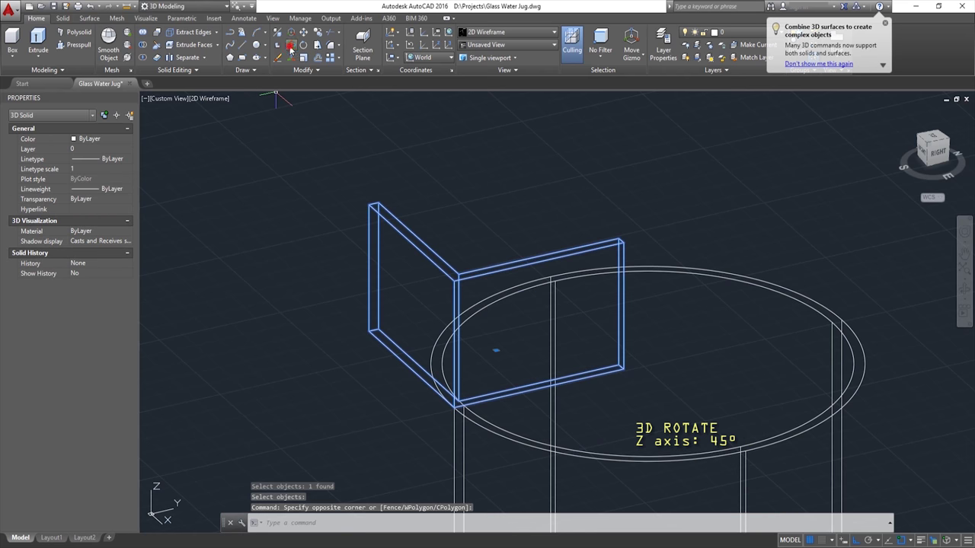
Rotate the L-shaped walls 45° about the Z axis
left_click(290, 47)
left_click(455, 406)
left_click(483, 409)
scroll(469, 408, "up", 2)
scroll(470, 408, "up", 3)
scroll(433, 379, "down", 3)
left_click(653, 381)
left_click(805, 213)
scroll(526, 220, "down", 2)
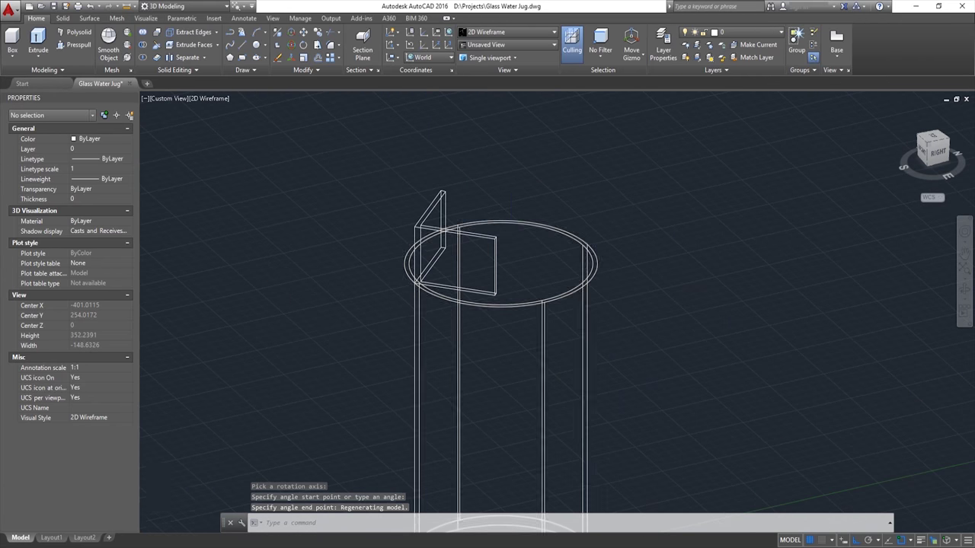
scroll(457, 191, "up", 2)
Tilt the walls 30° about the X axis with 3DROTATE
left_click_drag(457, 190, 395, 201)
left_click(292, 59)
scroll(411, 373, "up", 2)
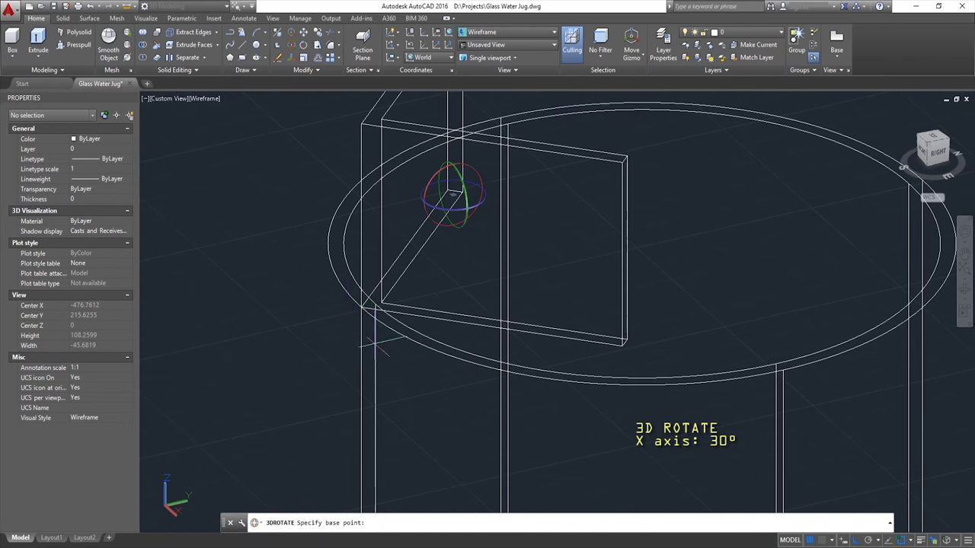
left_click(362, 307)
left_click(375, 272)
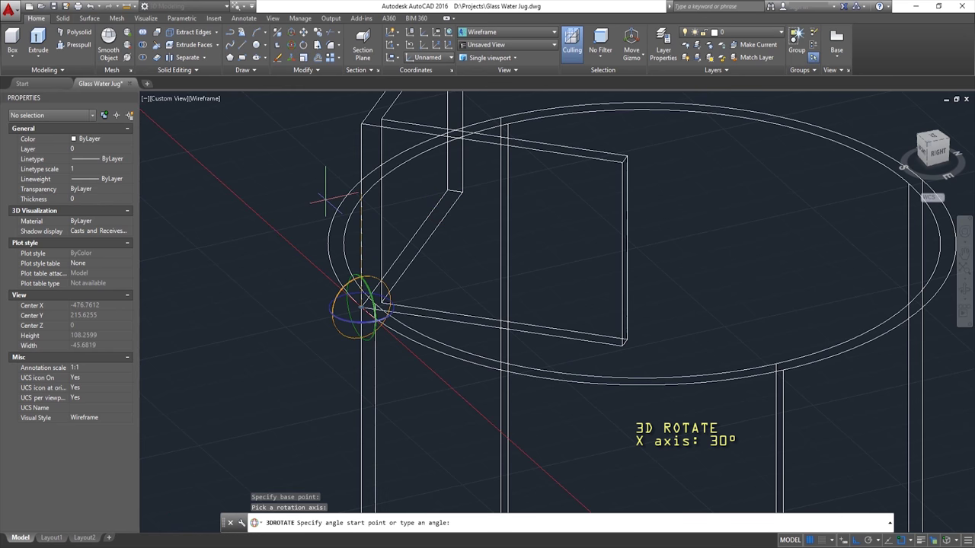
type("30")
key("Return")
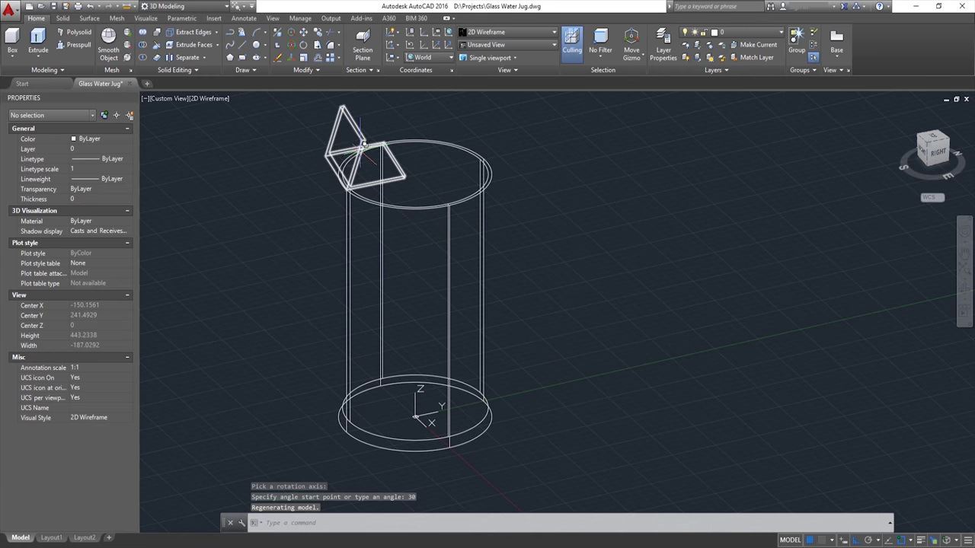
Select the tilted wedge walls and begin moving them
left_click(384, 271)
left_click(373, 228)
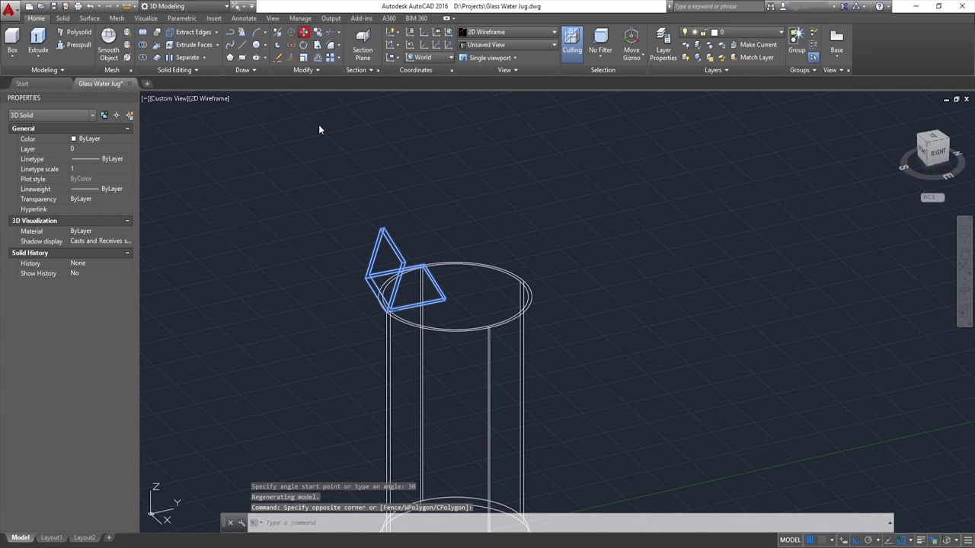
left_click(304, 33)
middle_click_drag(347, 295, 357, 233)
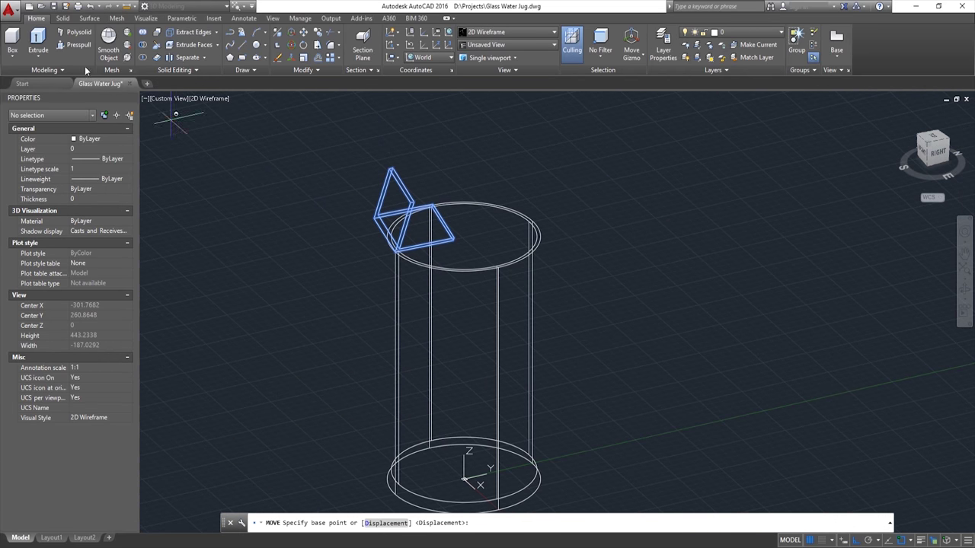
Draw a cylinder of radius 80 and height 150 centred on the jug top
left_click(13, 58)
left_click(30, 96)
scroll(518, 247, "up", 2)
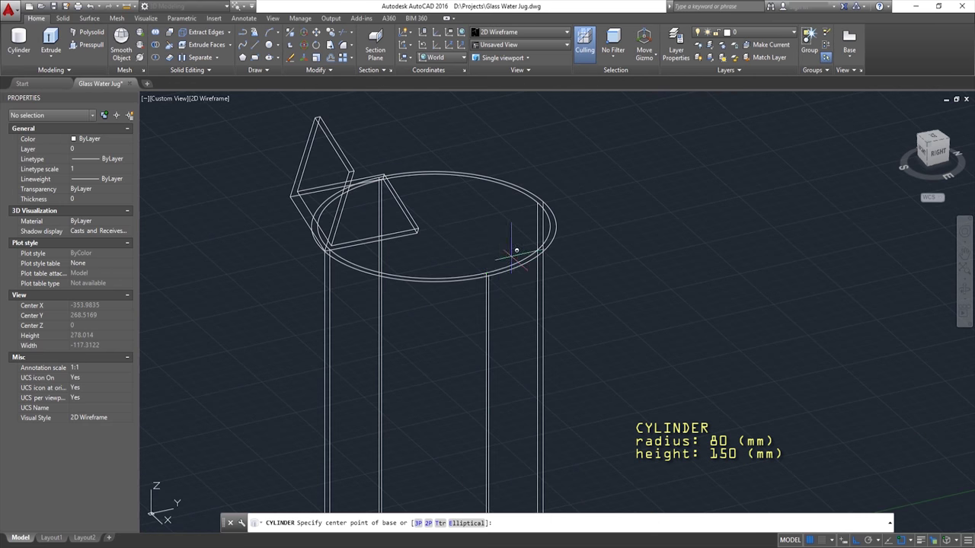
left_click(439, 220)
scroll(487, 273, "up", 3)
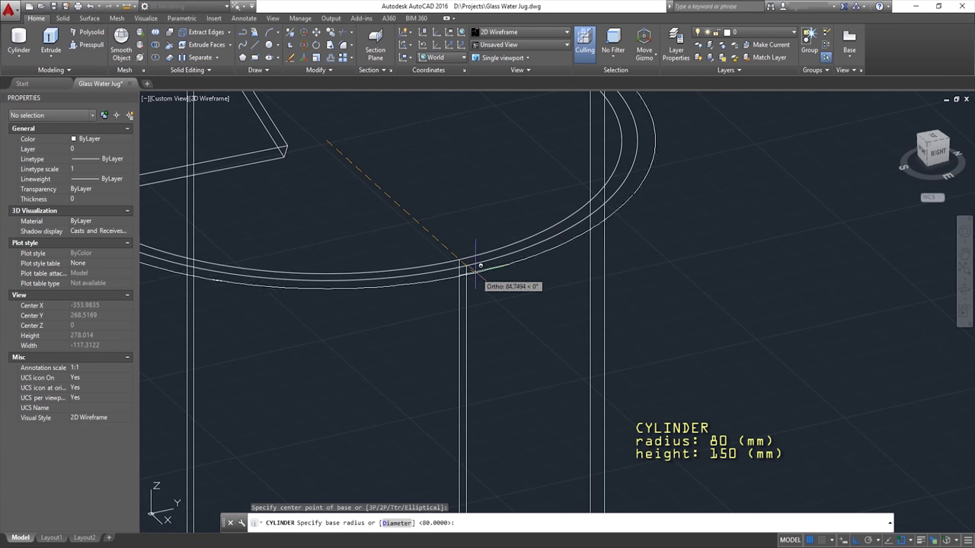
left_click(477, 266)
scroll(464, 261, "down", 3)
left_click(440, 138)
mouse_move(328, 119)
middle_mouse_down("shift")
mouse_move(509, 265)
mouse_move(337, 157)
middle_mouse_up("shift")
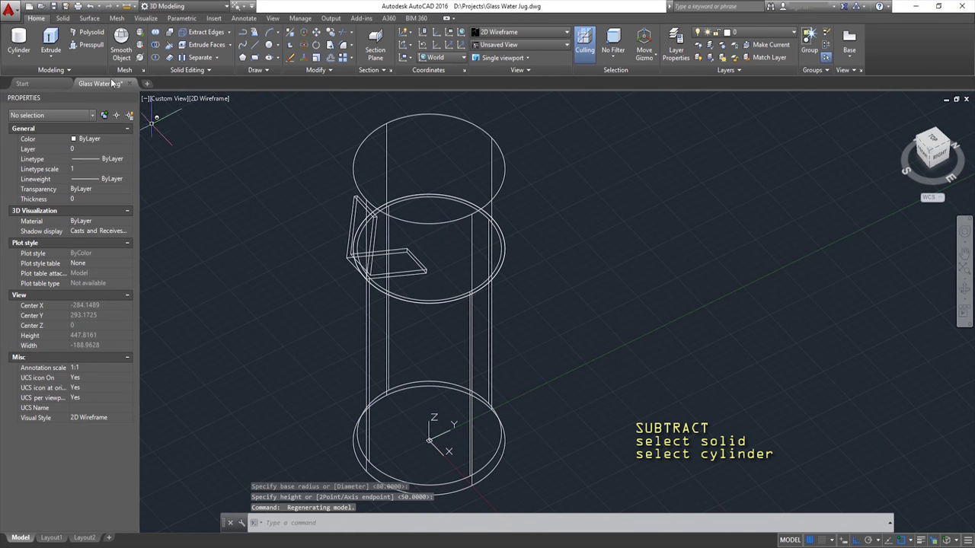
Subtract that cylinder from the spout walls to fit the round rim
left_click(154, 45)
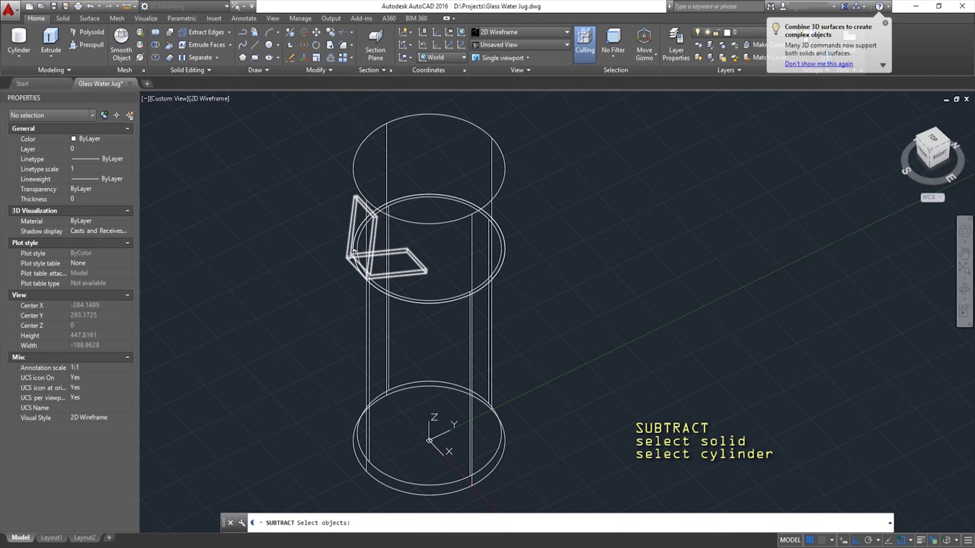
left_click(348, 256)
key("Return")
left_click(361, 162)
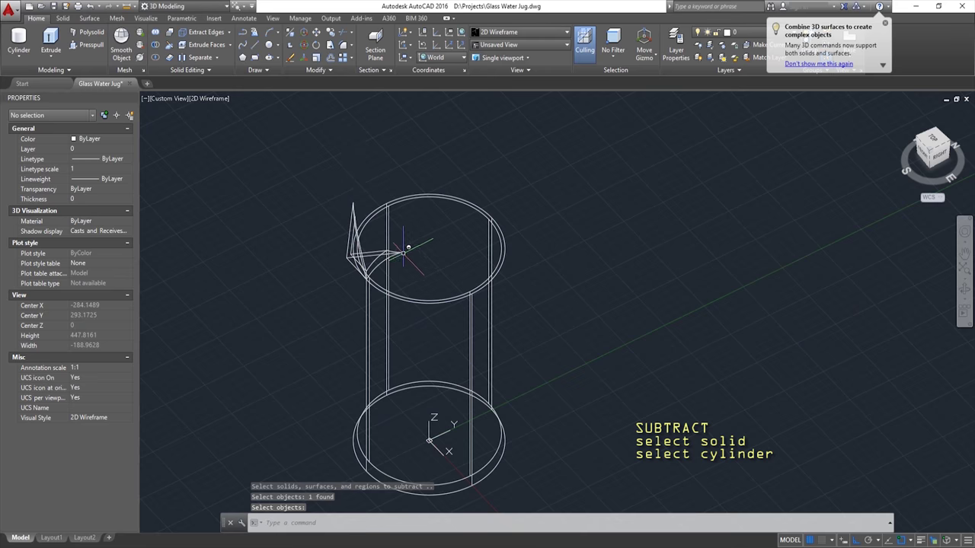
scroll(411, 250, "up", 5)
scroll(451, 244, "up", 3)
middle_click_drag(452, 245, 494, 290)
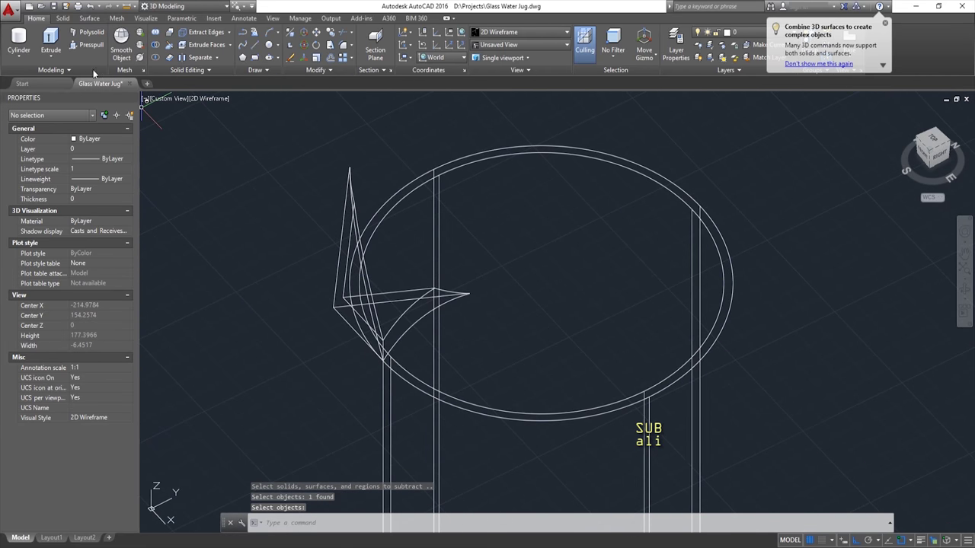
Draw a second cylinder above the spout top
left_click(19, 36)
middle_click_drag(392, 174, 374, 185, "shift")
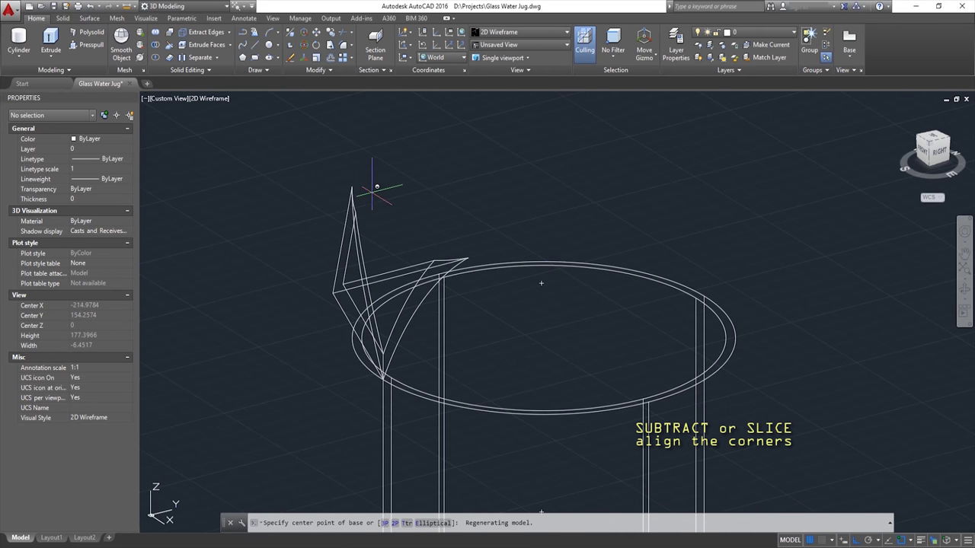
left_click(353, 214)
left_click(550, 202)
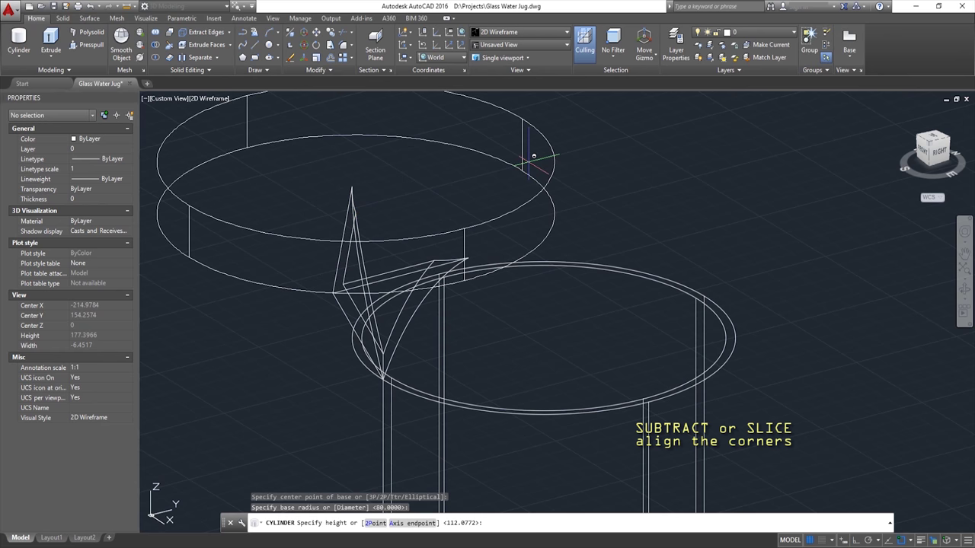
left_click(533, 153)
Subtract the second cylinder to cut off the spout's protruding top
left_click(155, 44)
left_click(356, 210)
key("Return")
left_click_drag(304, 196, 233, 257)
key("Return")
left_click(395, 162)
left_click(358, 213)
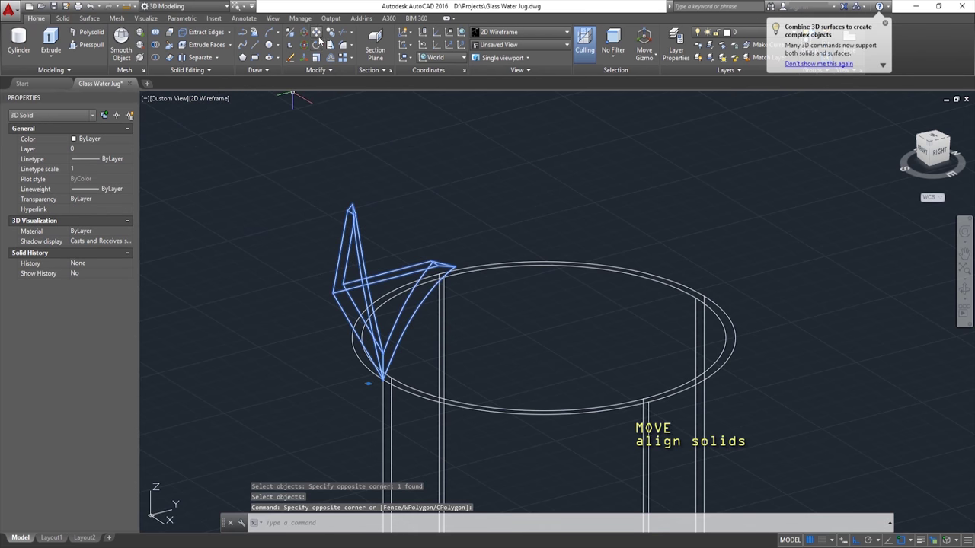
Move the spout from its corner onto the jug's rim
left_click(316, 32)
scroll(369, 217, "up", 5)
left_click(316, 190)
scroll(315, 191, "down", 5)
scroll(342, 320, "up", 3)
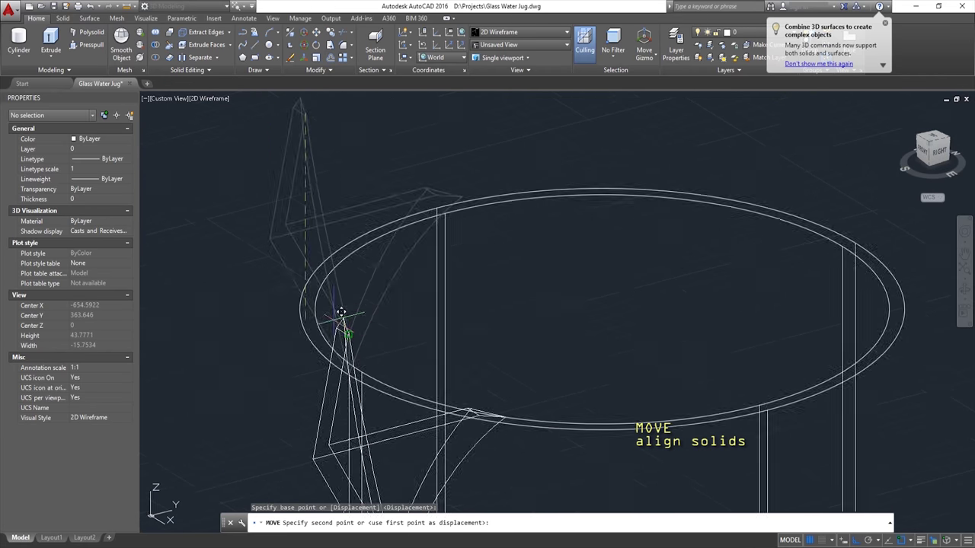
scroll(251, 355, "up", 4)
left_click(294, 356)
scroll(297, 350, "down", 5)
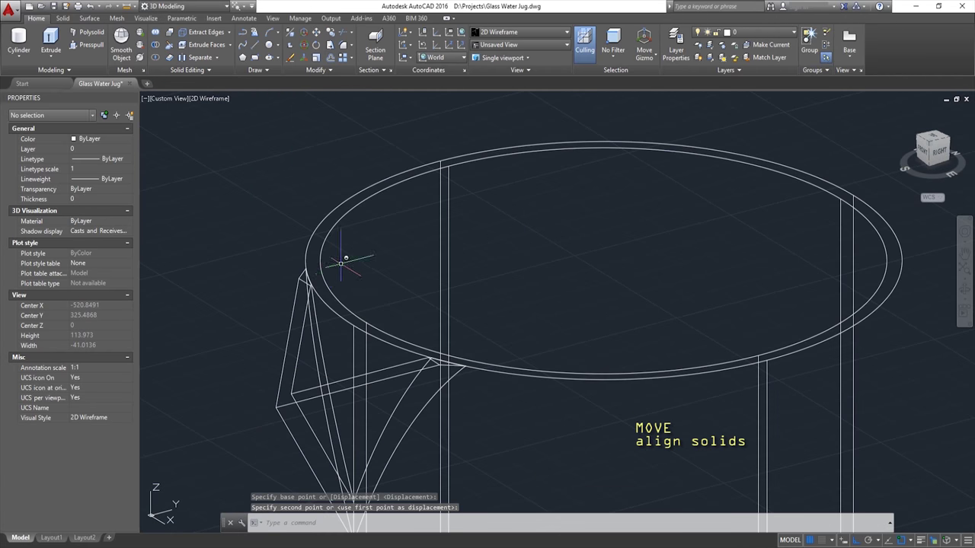
Union the spout and jug body using a crossing window
left_click(139, 32)
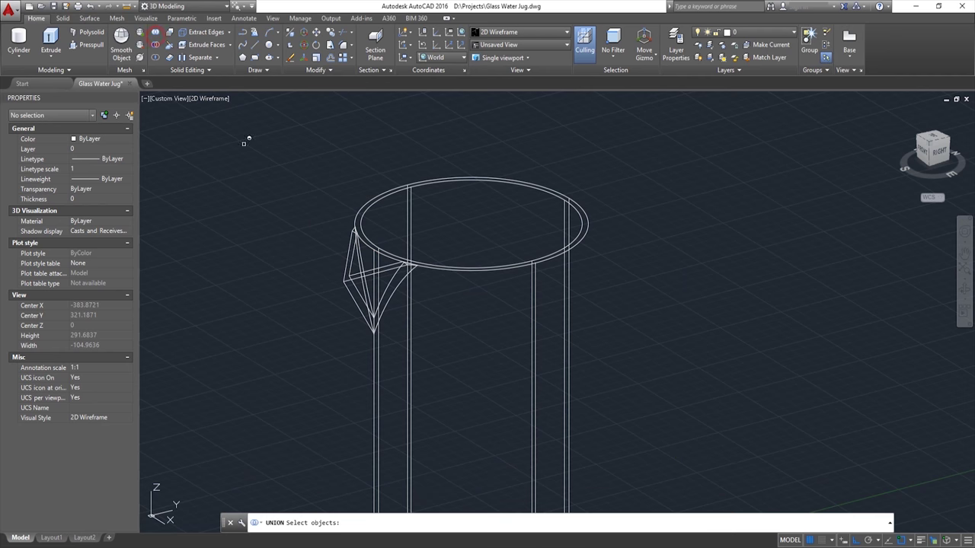
left_click(376, 165)
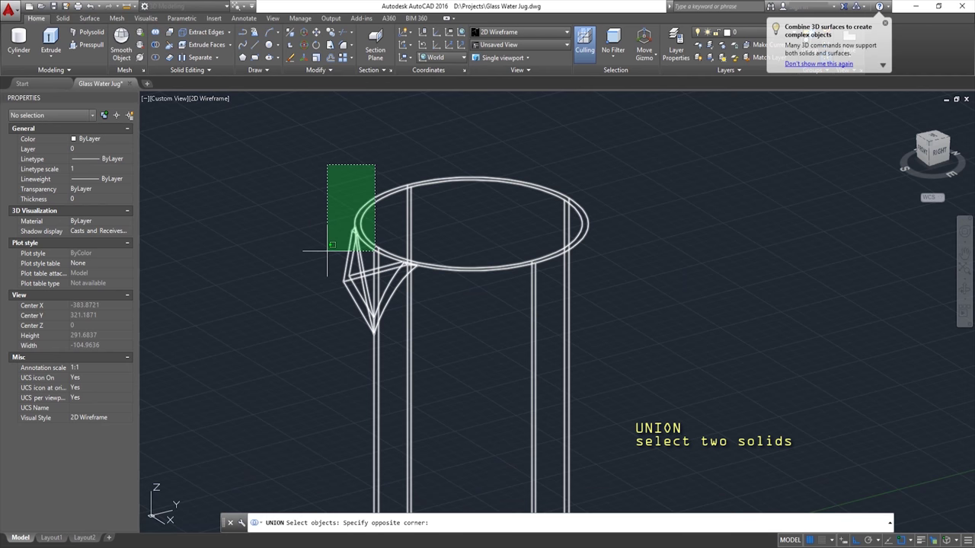
left_click(327, 249)
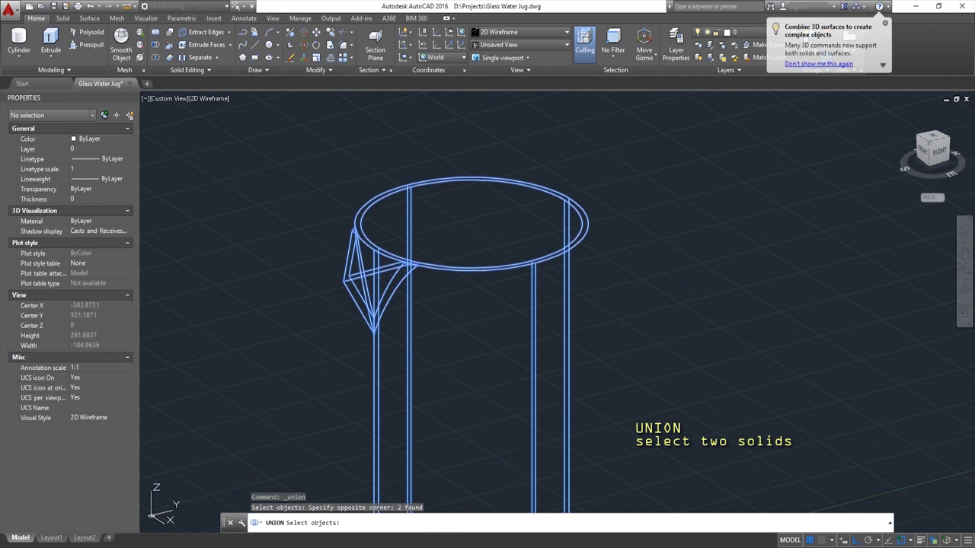
key("Return")
mouse_move(298, 218)
middle_mouse_down()
mouse_move(345, 216)
mouse_move(335, 220)
middle_mouse_up()
scroll(402, 251, "up", 4)
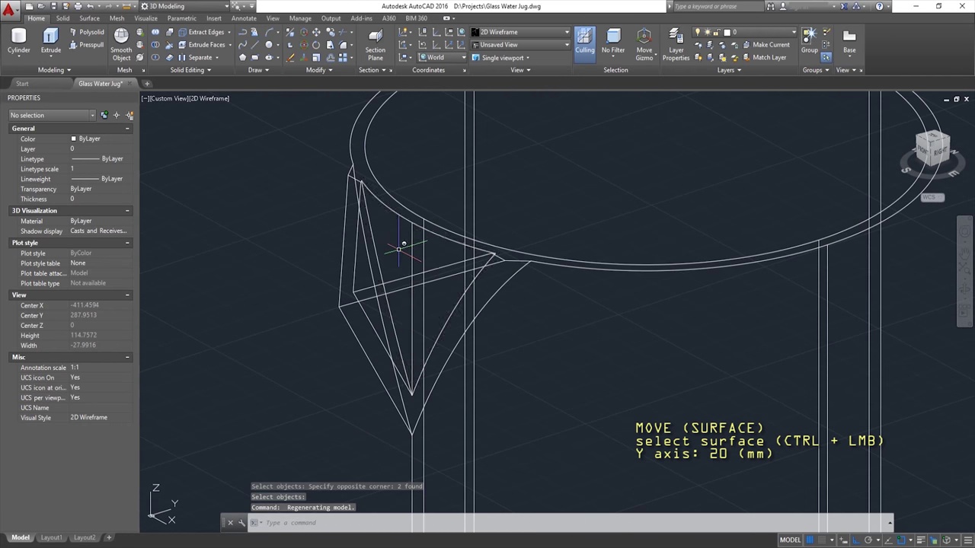
Pick a single spout face through selection cycling and move it 20 along Y
left_click(402, 251, "ctrl")
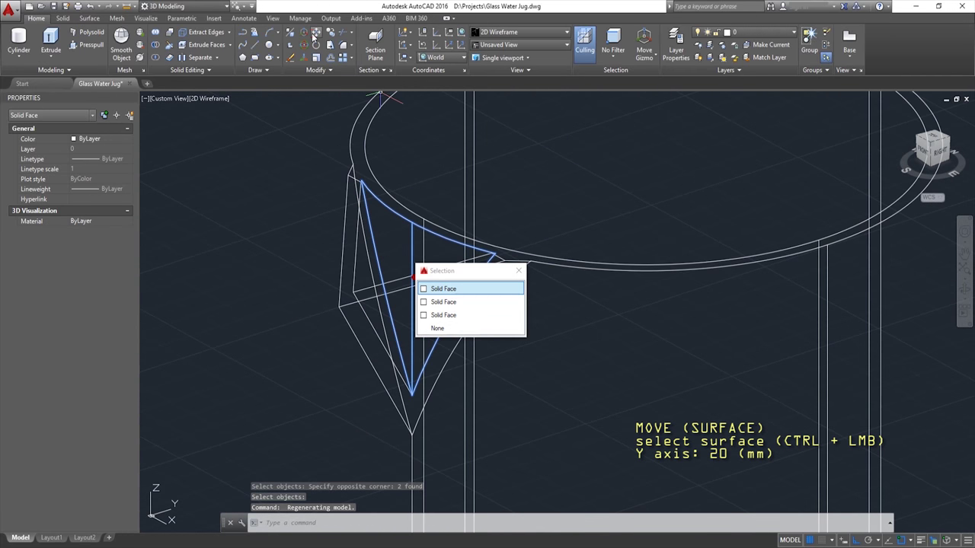
left_click(316, 34)
left_click(567, 199)
type("20")
key("Return")
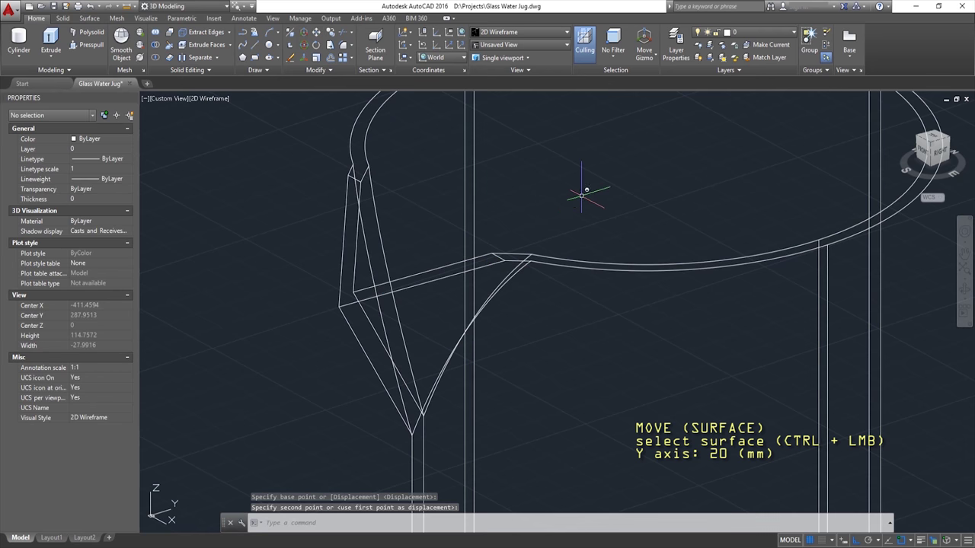
scroll(581, 195, "down", 5)
scroll(487, 206, "down", 3)
scroll(496, 178, "down", 3)
mouse_move(508, 211)
middle_mouse_down("shift")
mouse_move(449, 194)
mouse_move(526, 205)
mouse_move(498, 217)
middle_mouse_up("shift")
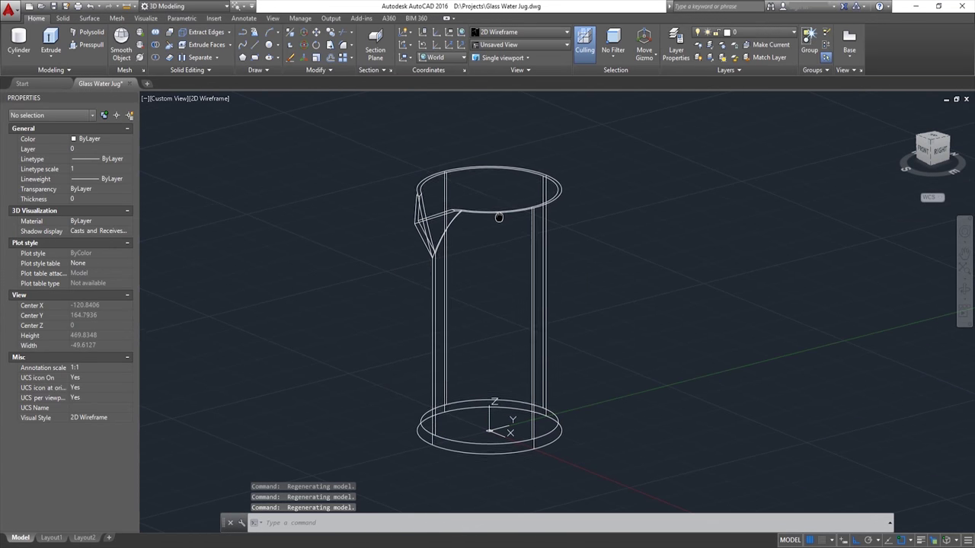
Fillet the two spout edges at the rim with a radius of 20 using FILLETEDGE
scroll(472, 204, "up", 2)
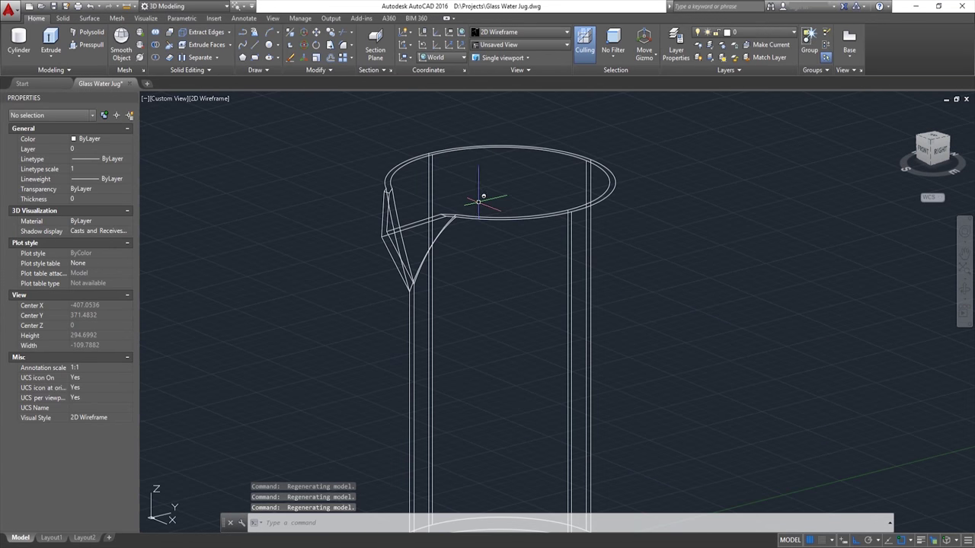
left_click(64, 18)
left_click(361, 51)
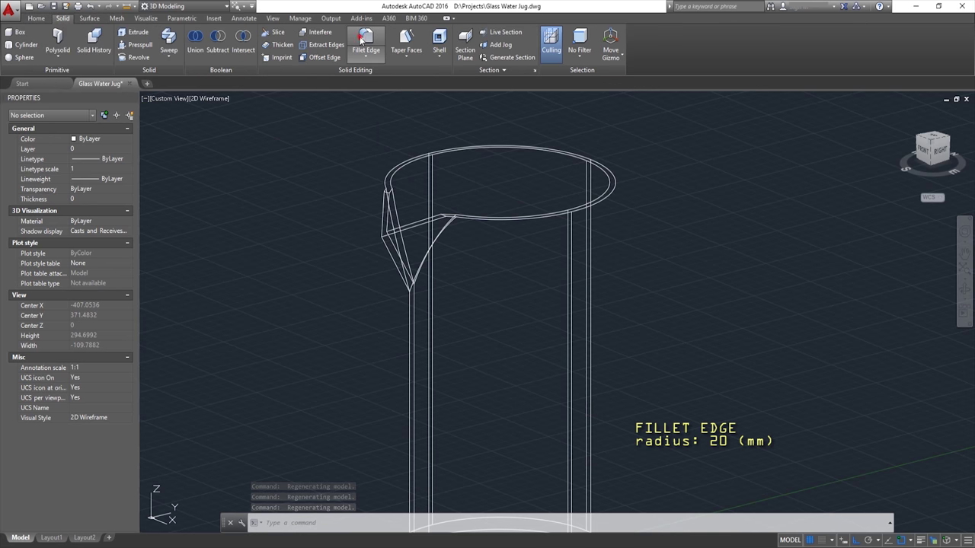
type("r")
key("Return")
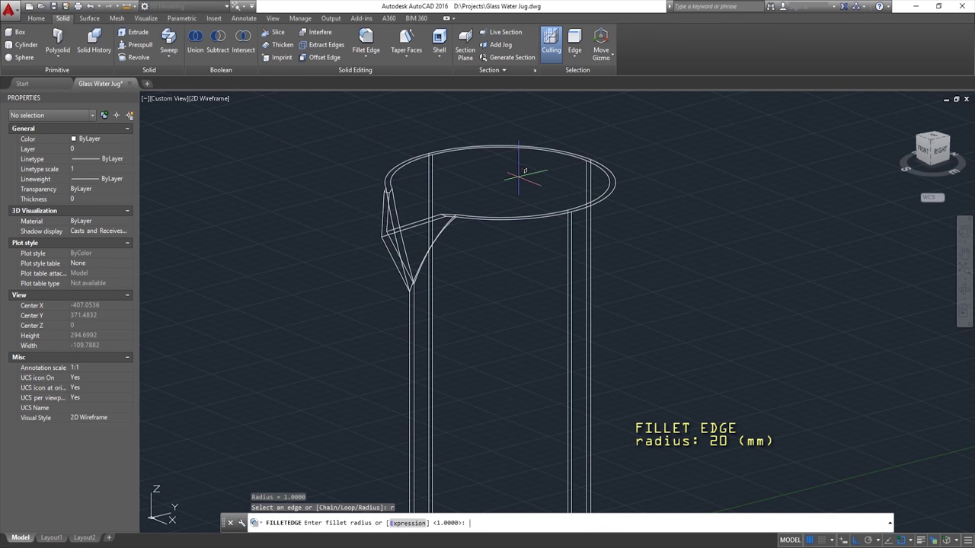
type("20")
key("Return")
scroll(412, 183, "up", 3)
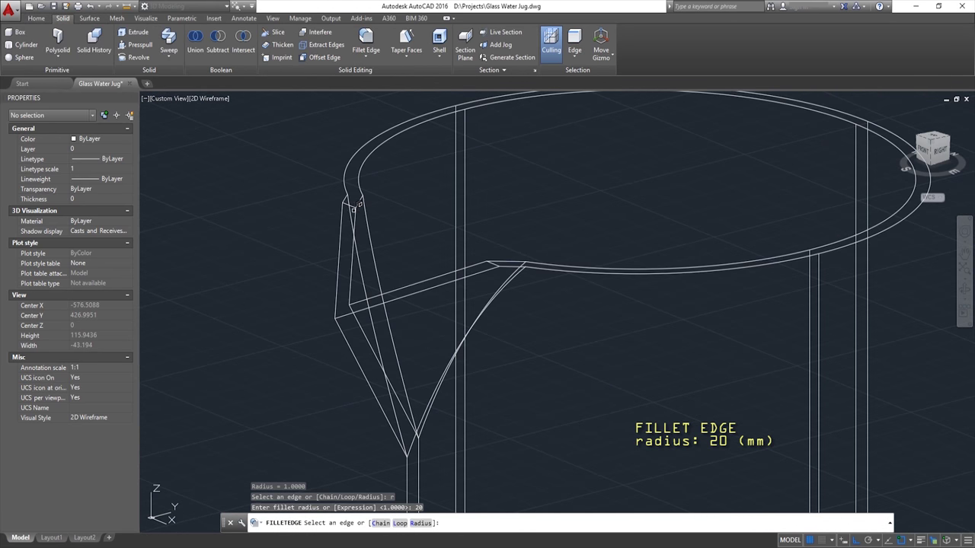
left_click(353, 206)
scroll(516, 262, "up", 2)
left_click(479, 261)
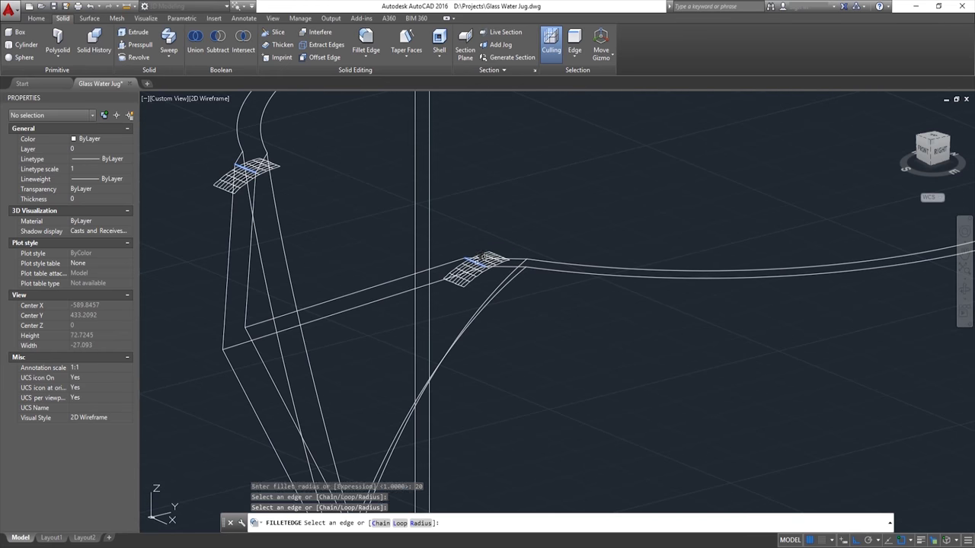
key("Return")
scroll(505, 187, "down", 4)
scroll(503, 191, "down", 1)
scroll(505, 186, "down", 3)
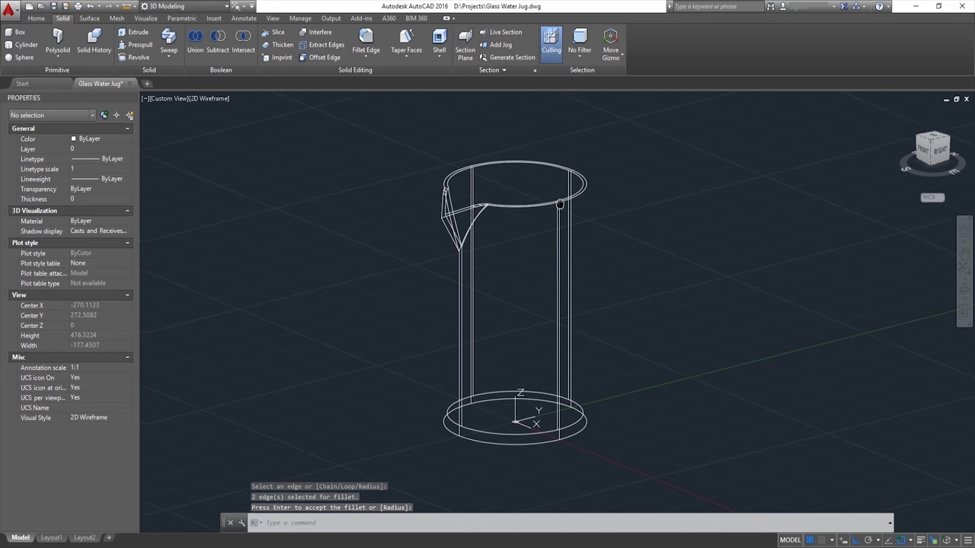
mouse_move(507, 191)
middle_mouse_down("shift")
mouse_move(542, 183)
mouse_move(524, 186)
middle_mouse_up("shift")
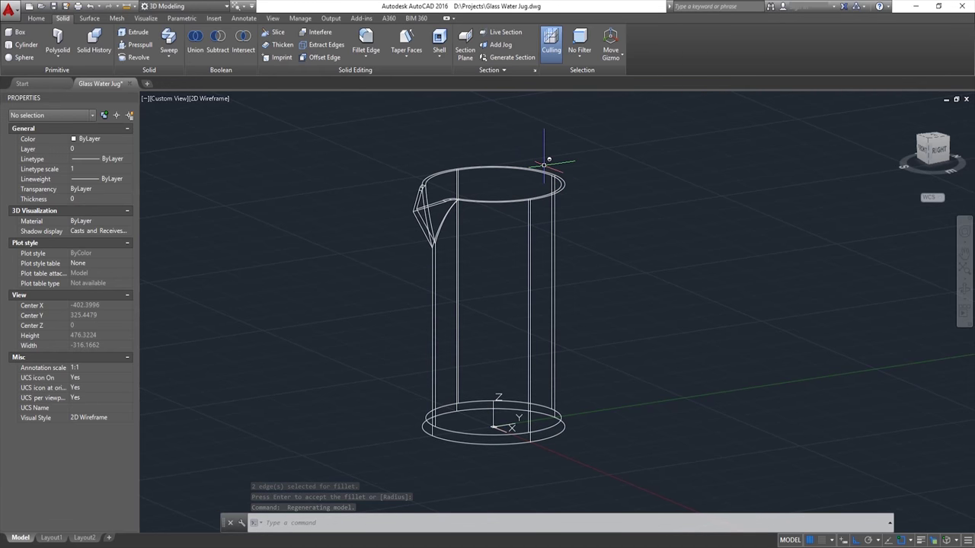
Fillet the two curved spout edges with a 50 mm radius
left_click(366, 39)
type("r")
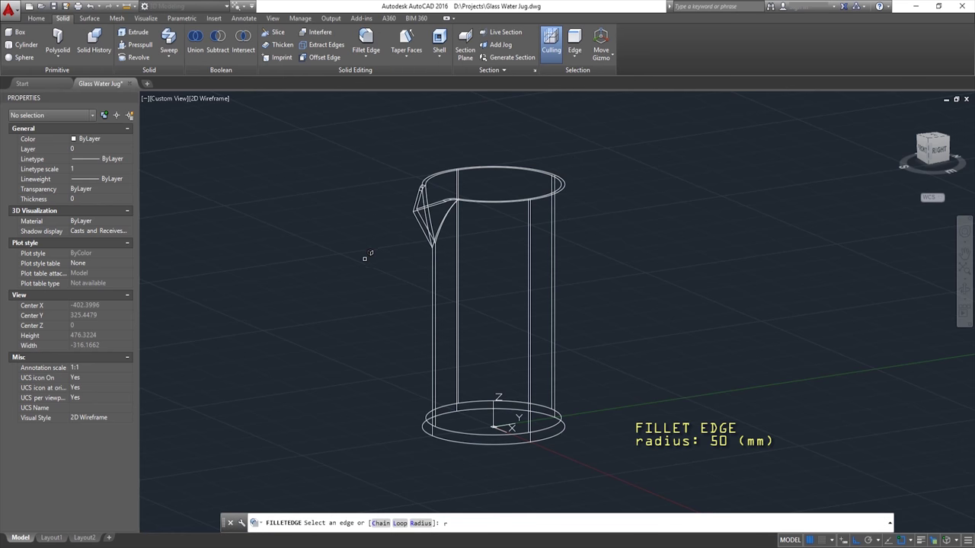
key("Return")
scroll(433, 230, "up", 4)
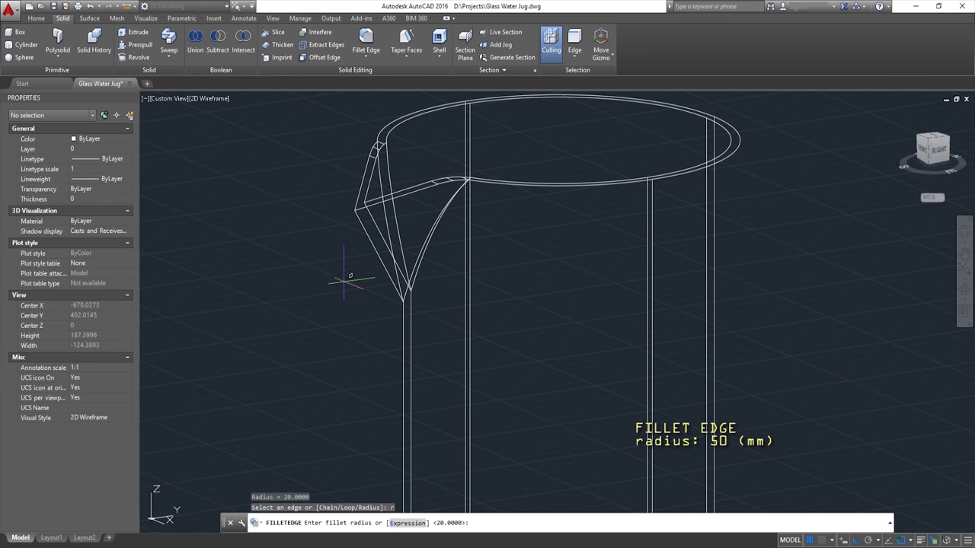
type("50")
key("Return")
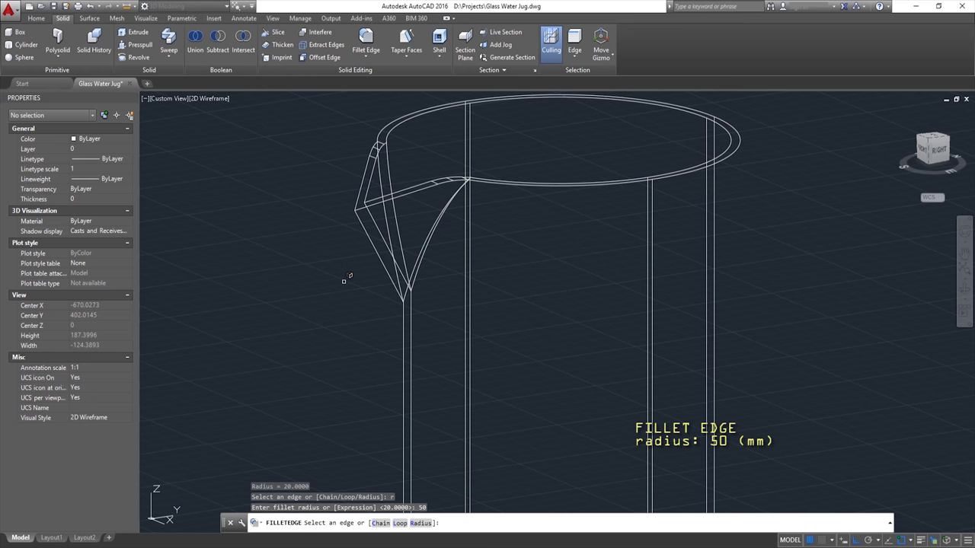
left_click(424, 249)
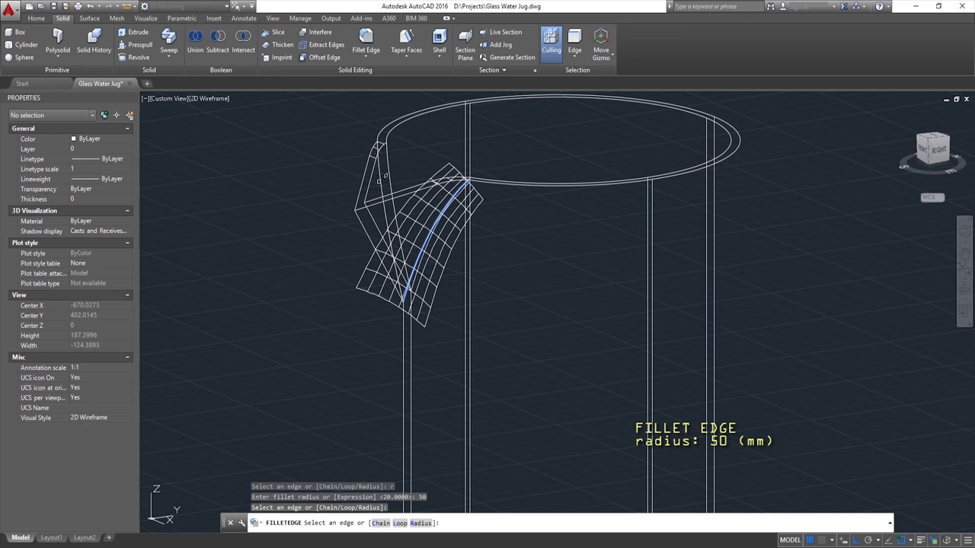
key("Return")
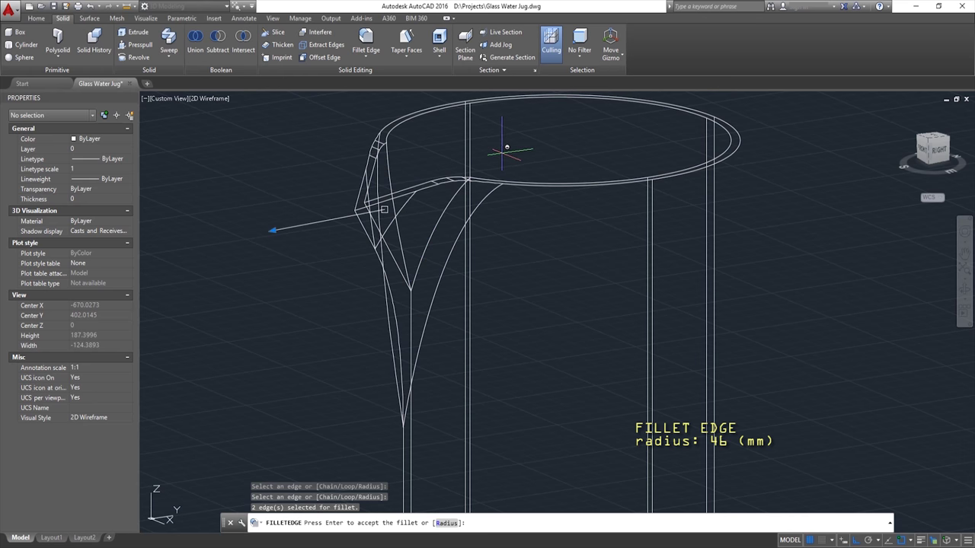
key("Return")
key("Return")
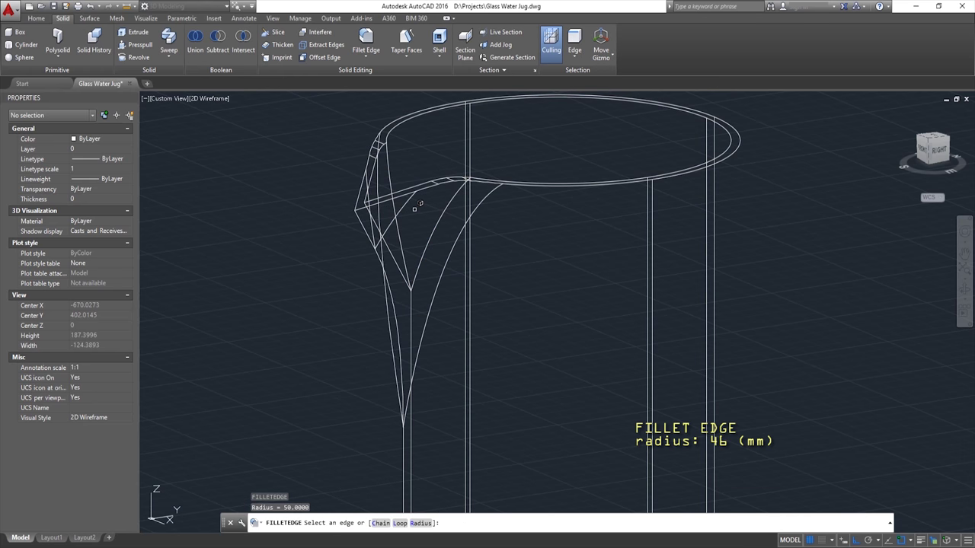
type("r")
Round two more spout edges with a 46 mm fillet radius
key("Return")
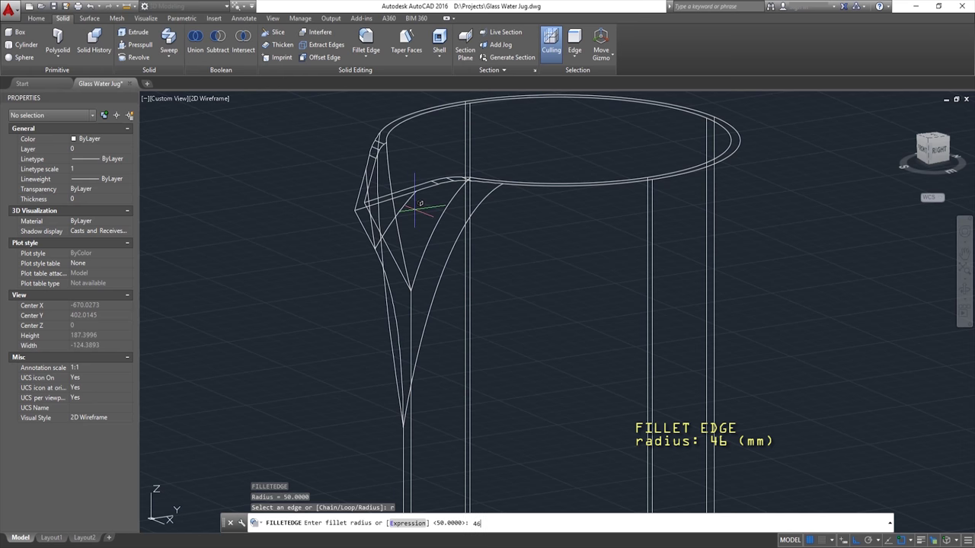
key("Return")
left_click(432, 236)
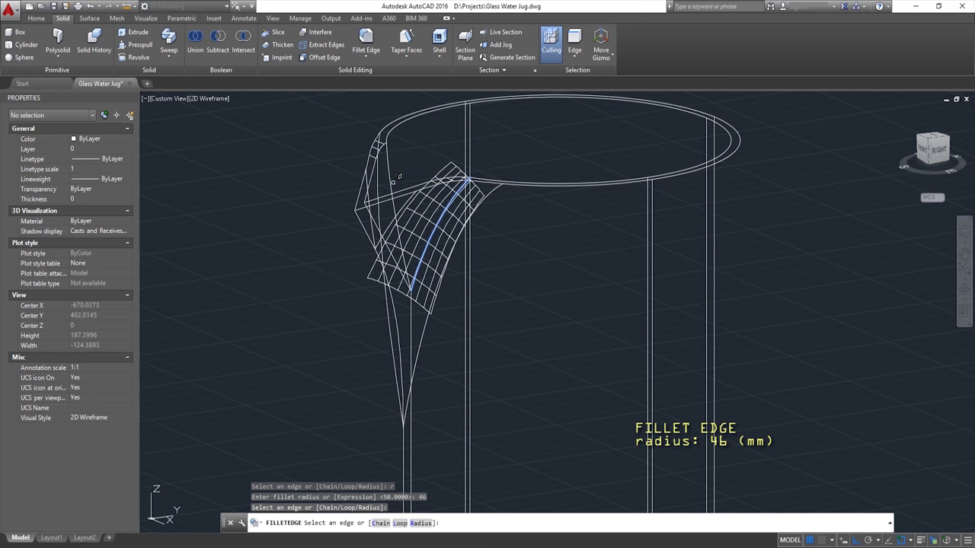
left_click(393, 176)
key("Return")
mouse_move(450, 152)
middle_mouse_down("shift")
mouse_move(492, 240)
mouse_move(513, 246)
mouse_move(524, 220)
mouse_move(535, 226)
mouse_move(573, 206)
mouse_move(525, 191)
middle_mouse_up("shift")
scroll(496, 242, "down", 5)
scroll(525, 221, "up", 3)
scroll(525, 190, "down", 4)
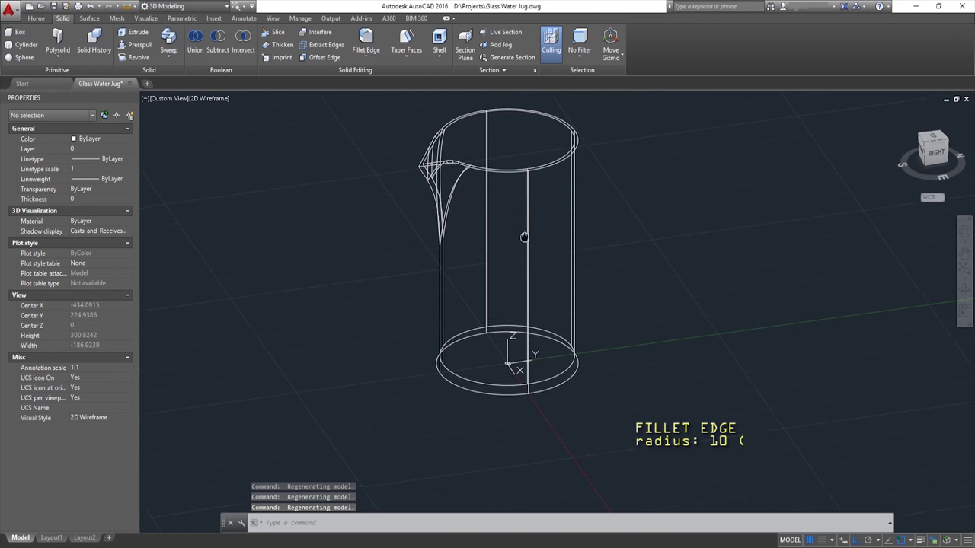
Fillet the jug's bottom circular edge with a 10 mm radius
left_click(363, 40)
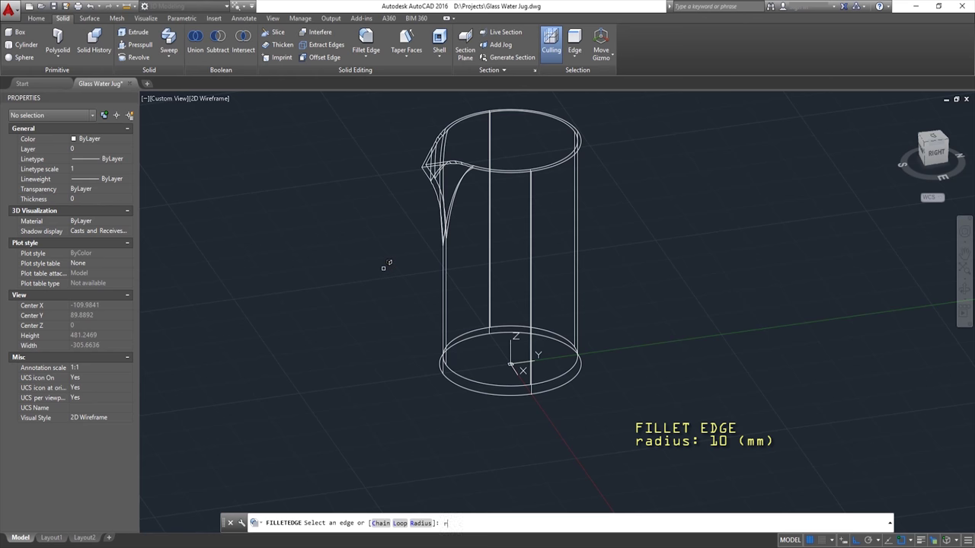
key("Return")
type("10")
key("Return")
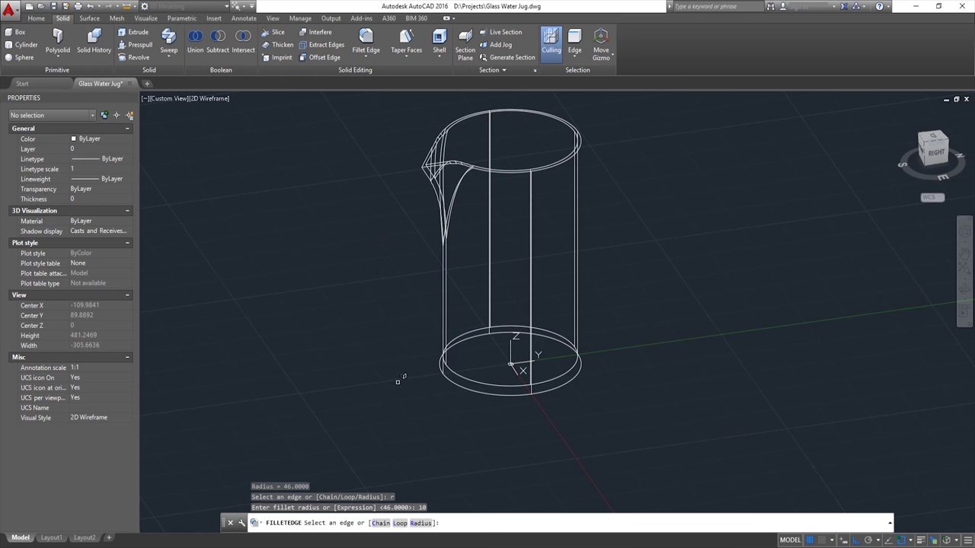
left_click(455, 377)
key("Return")
key("Return")
Round another edge of the jug's base with a 5 mm fillet
type("r")
key("Return")
type("5")
key("Return")
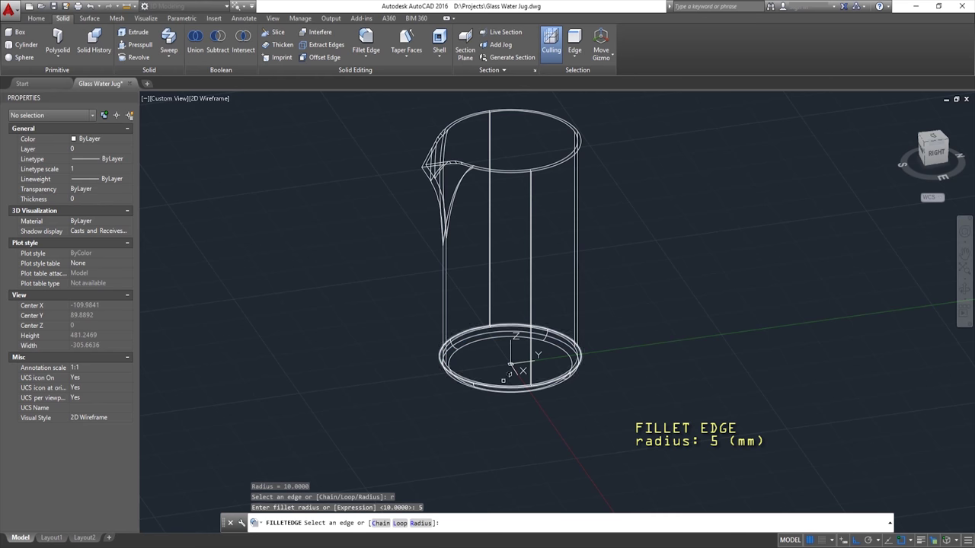
scroll(410, 328, "up", 4)
left_click(419, 332)
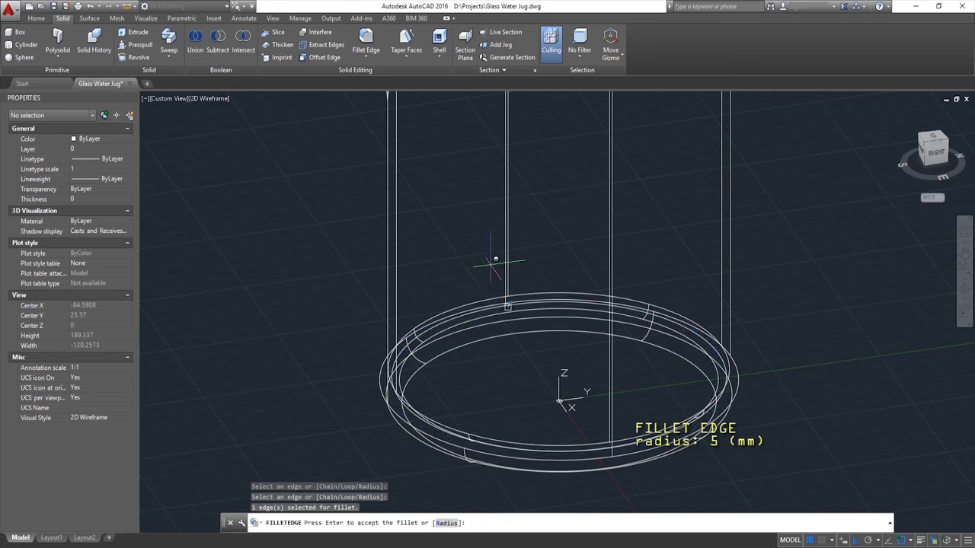
scroll(496, 321, "down", 4)
middle_click_drag(469, 334, 470, 357, "shift")
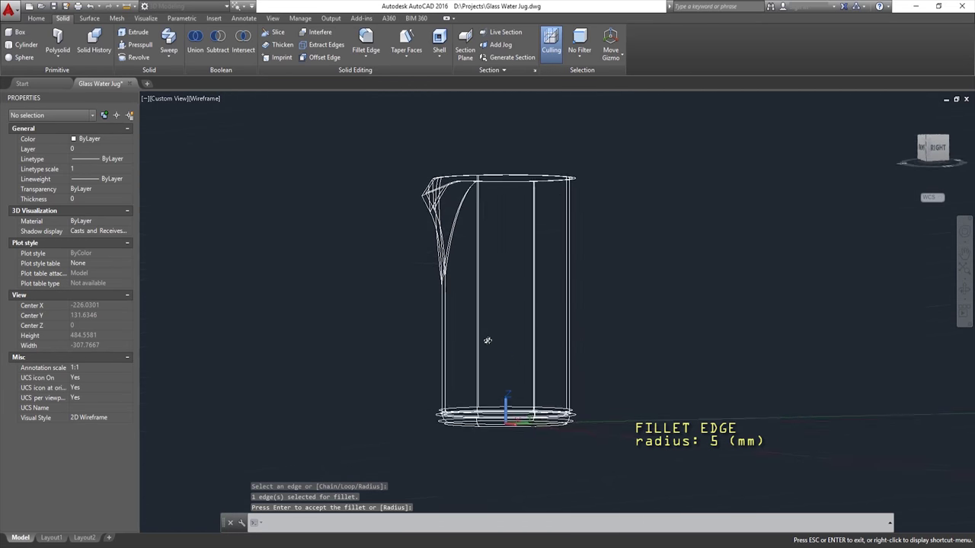
key("Return")
scroll(473, 270, "up", 5)
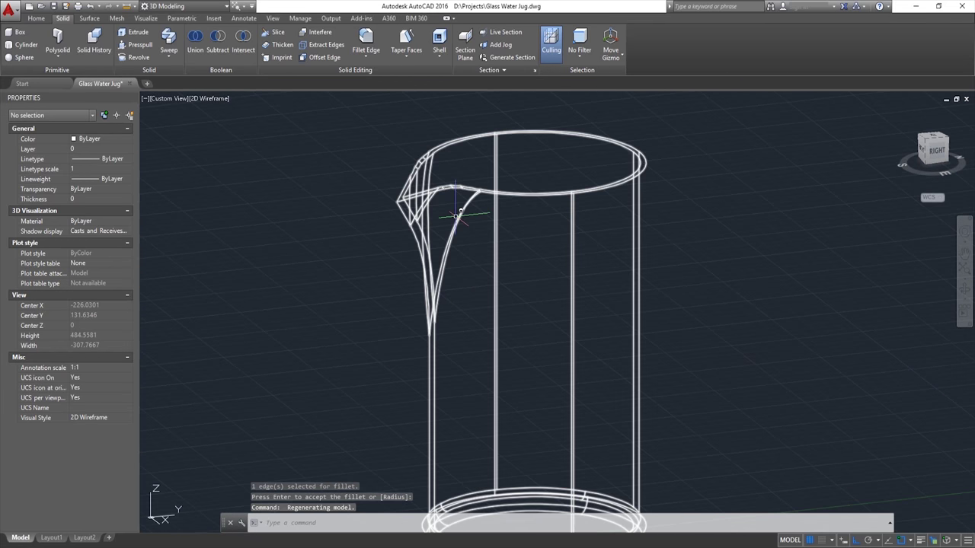
middle_click_drag(514, 264, 495, 252)
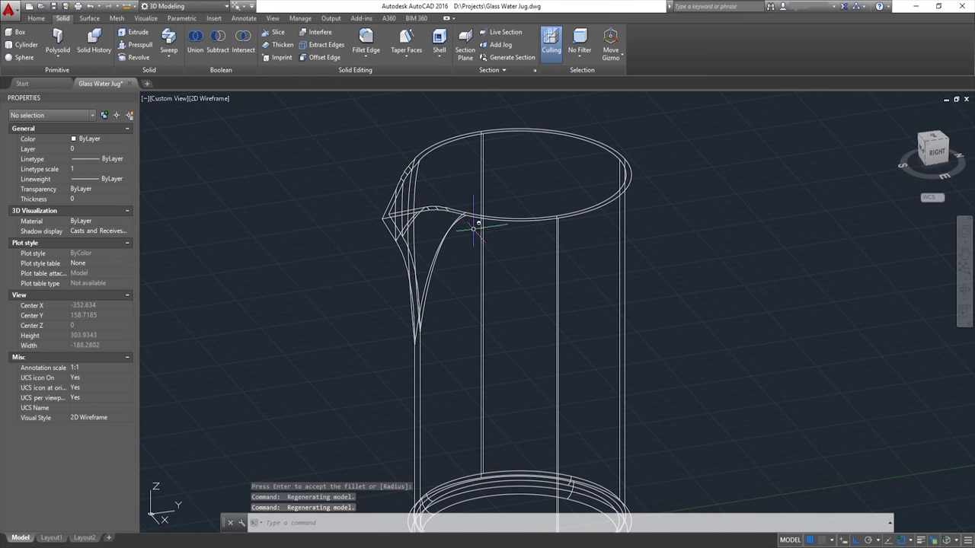
left_click(365, 42)
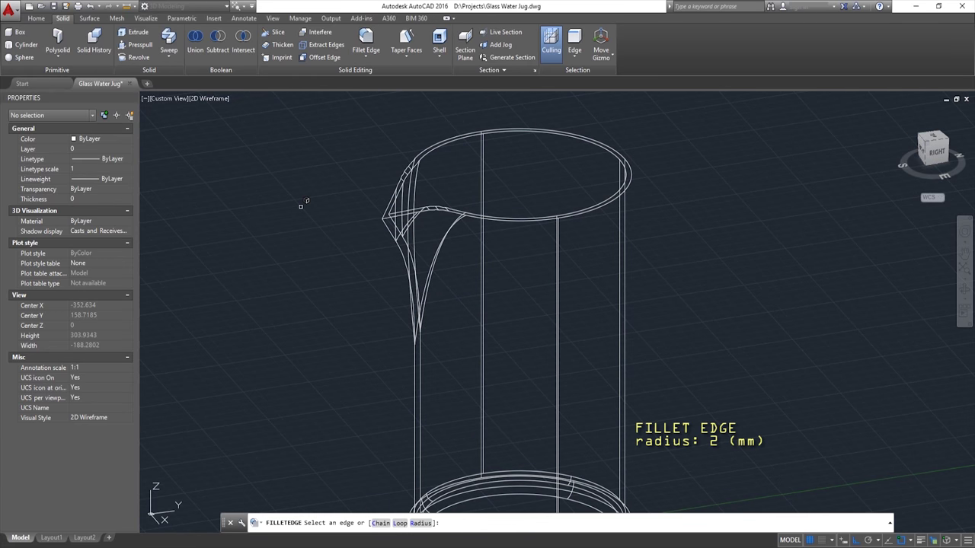
Apply a 1 mm fillet to 18 edges along the spout lip and jug rim
type("r")
key("Return")
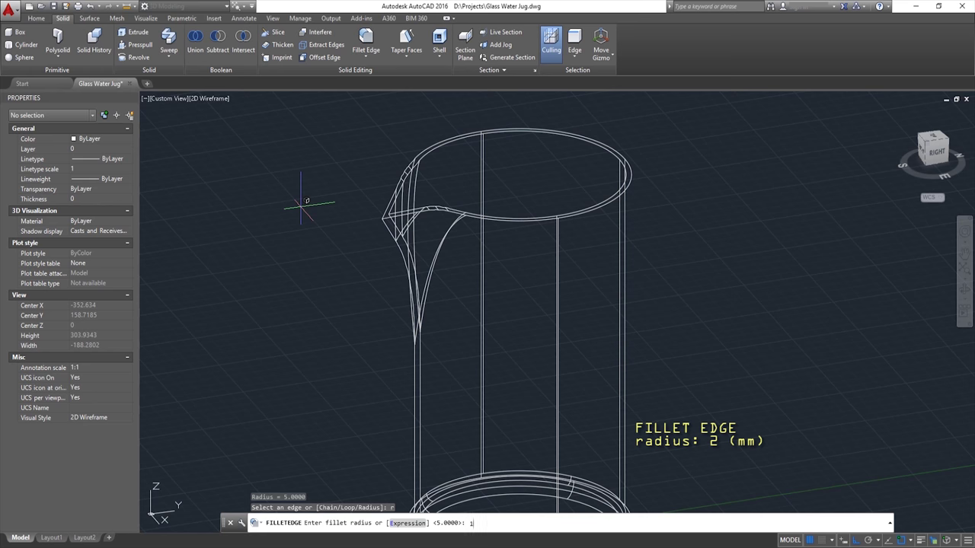
key("Return")
scroll(434, 210, "up", 2)
scroll(374, 266, "up", 2)
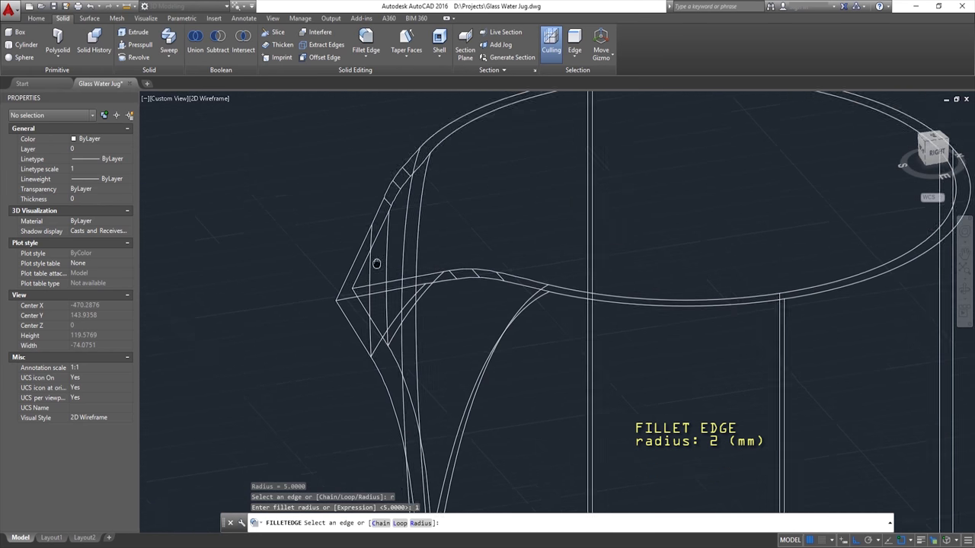
scroll(372, 303, "up", 2)
left_click(374, 304)
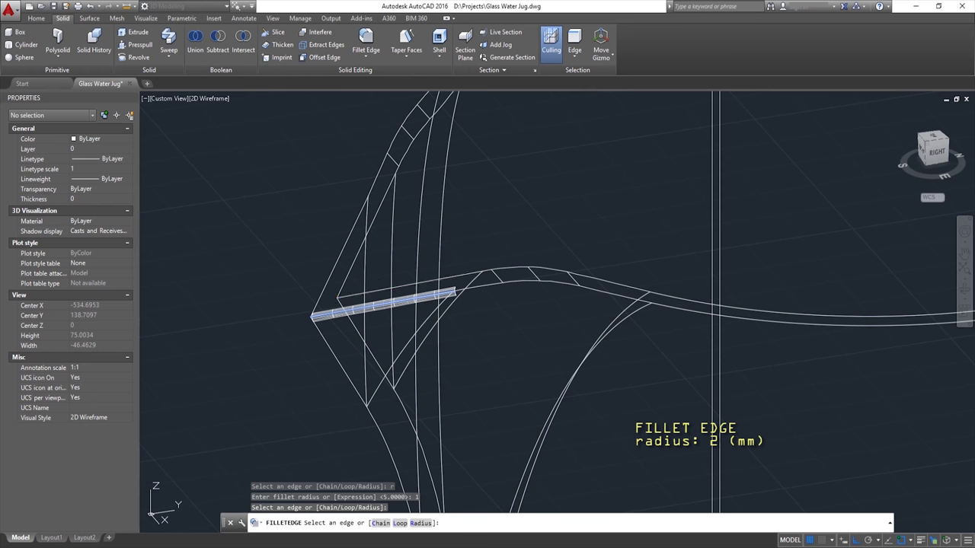
left_click(358, 294)
left_click(336, 264)
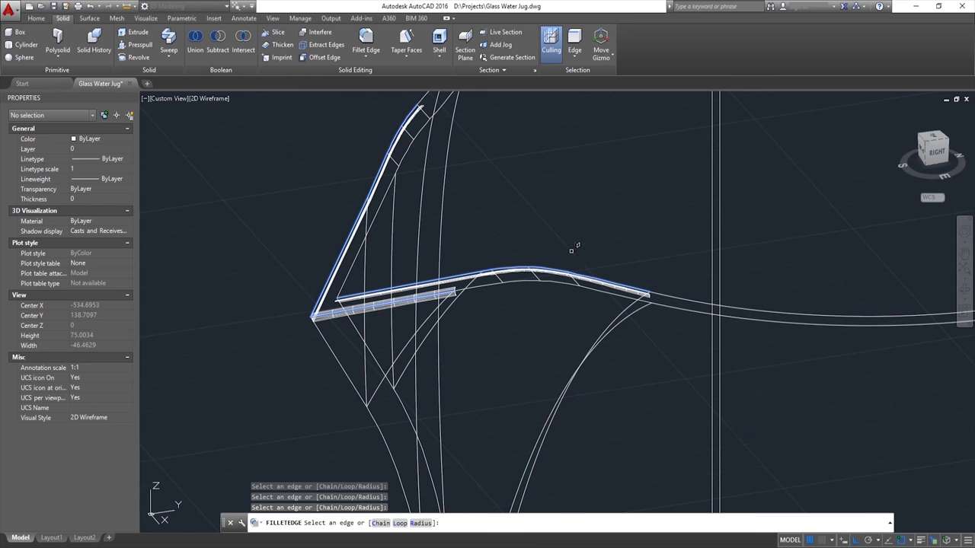
middle_click_drag(572, 251, 563, 308)
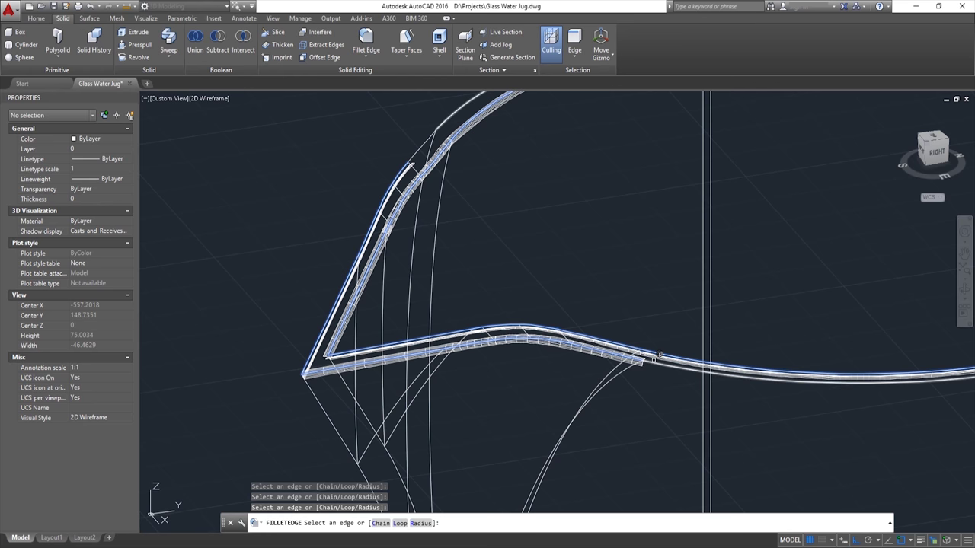
left_click(653, 363)
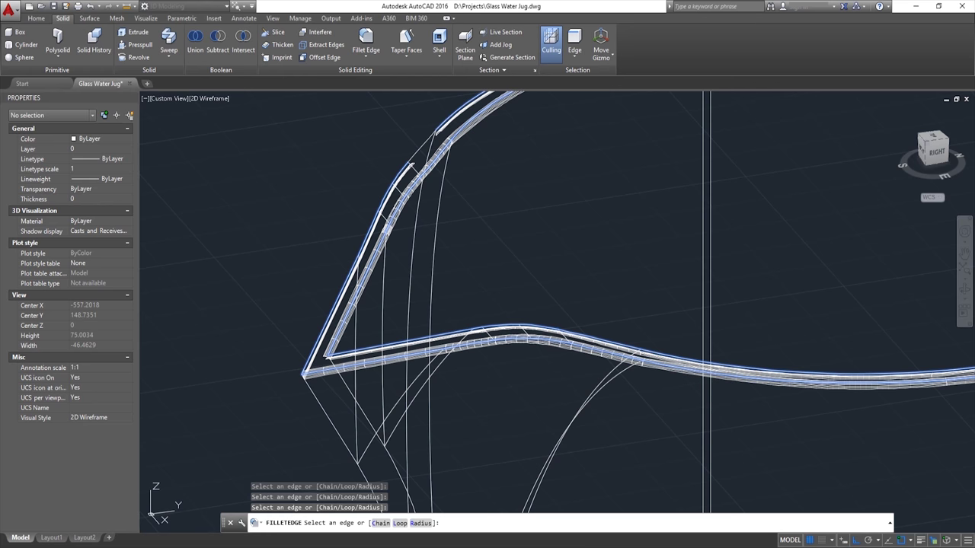
key("Return")
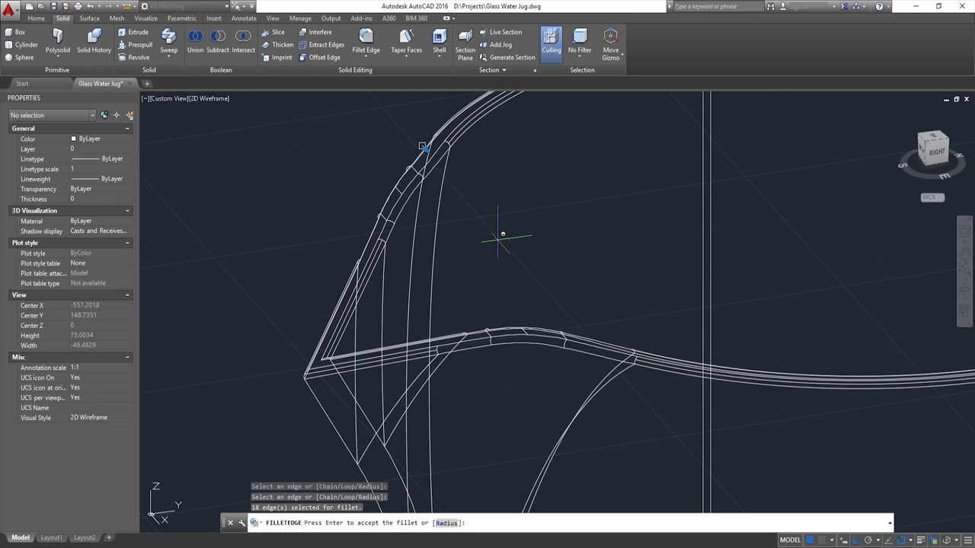
mouse_move(529, 209)
middle_mouse_down("shift")
mouse_move(453, 247)
mouse_move(540, 250)
mouse_move(555, 264)
mouse_move(611, 258)
middle_mouse_up("shift")
scroll(453, 247, "down", 5)
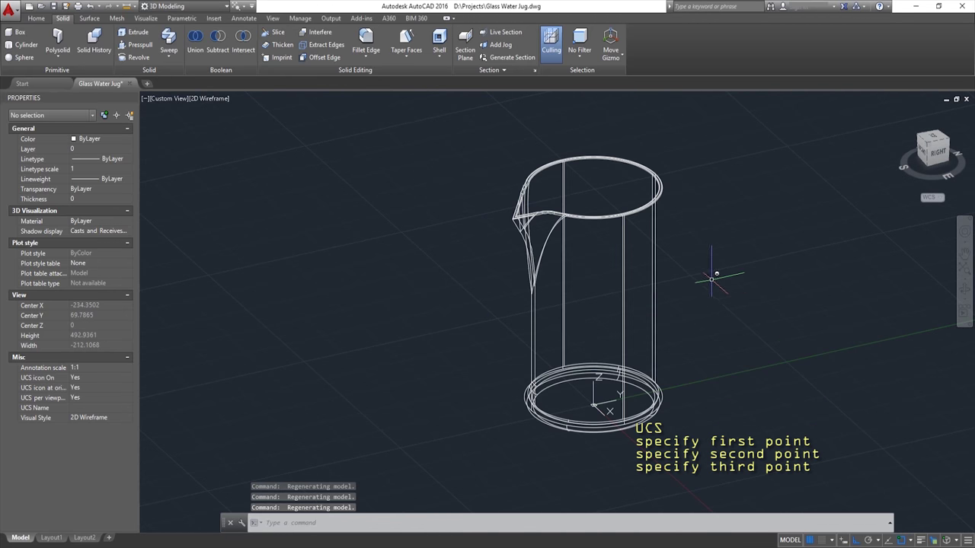
Create a three-point UCS beside the jug and switch to the ViewCube's Right view
middle_click_drag(748, 295, 701, 296)
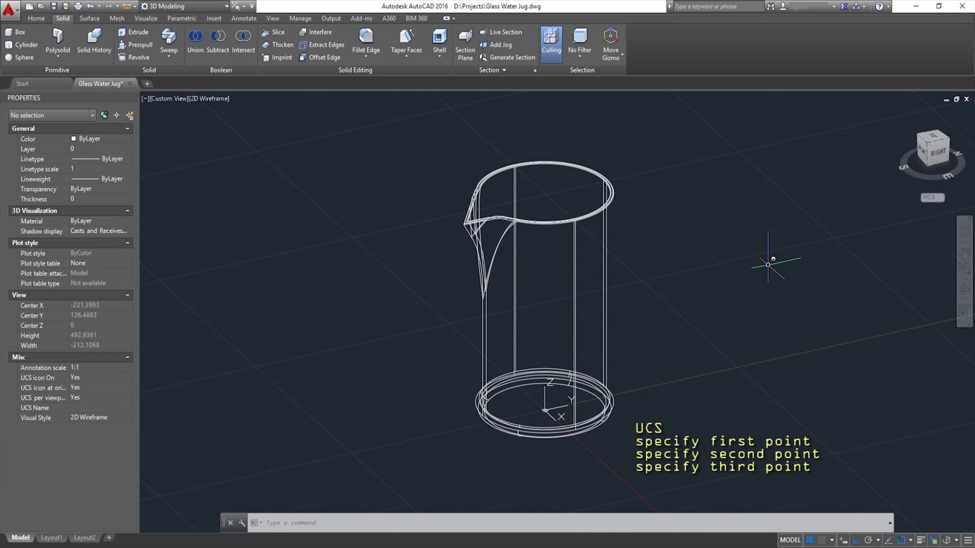
middle_click_drag(709, 224, 709, 233)
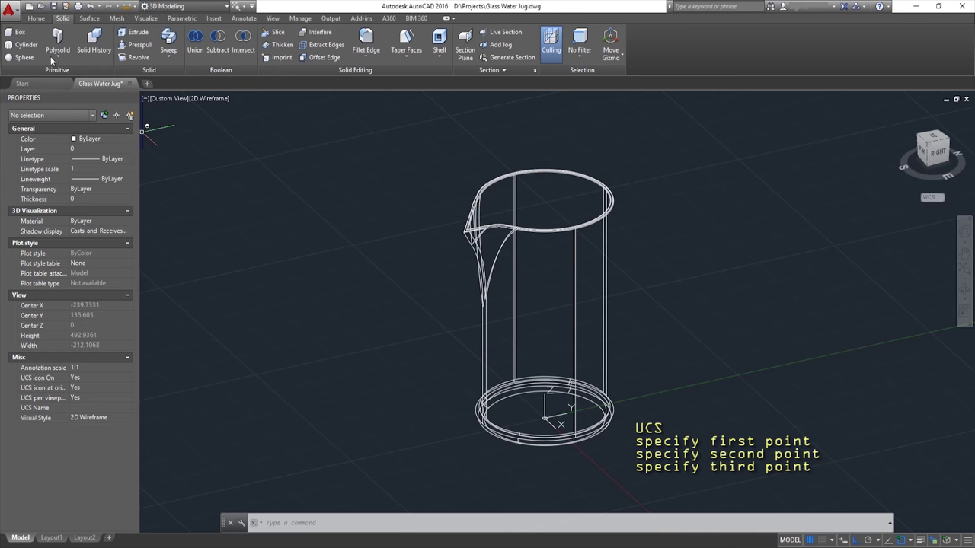
left_click(35, 20)
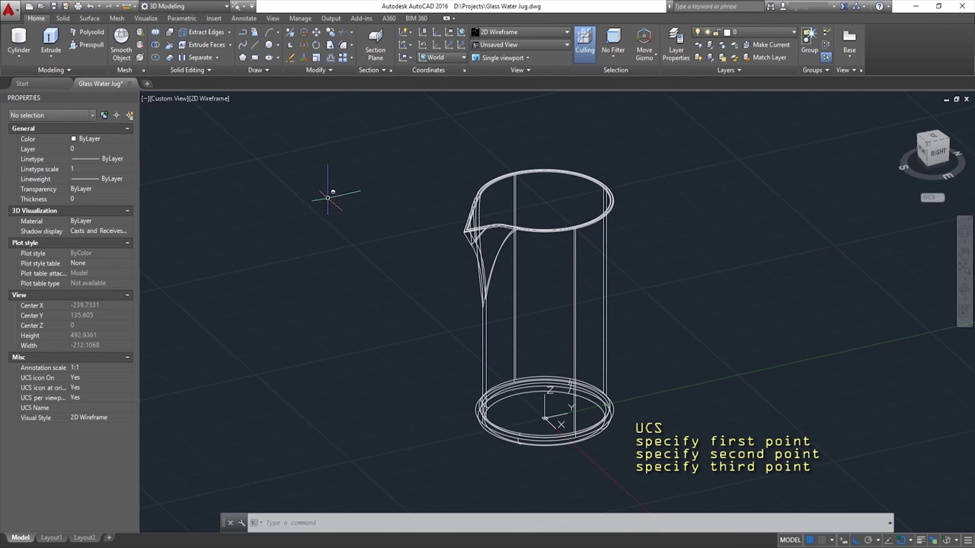
left_click(439, 33)
left_click(745, 371)
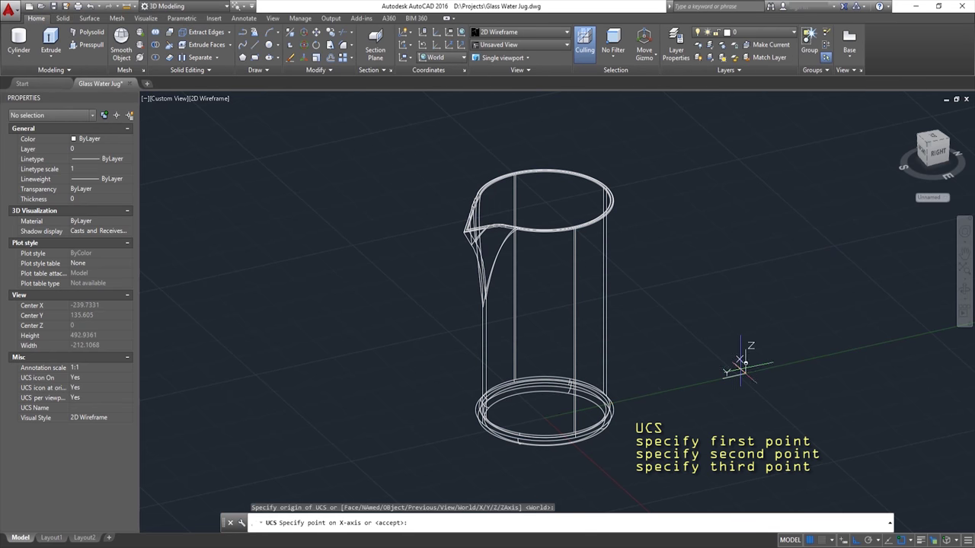
left_click(742, 213)
left_click(884, 263)
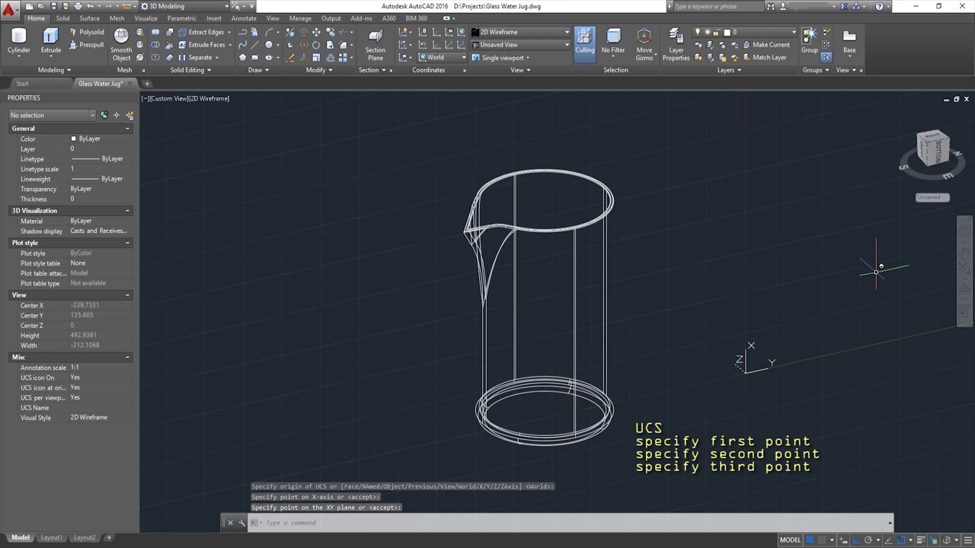
left_click(937, 152)
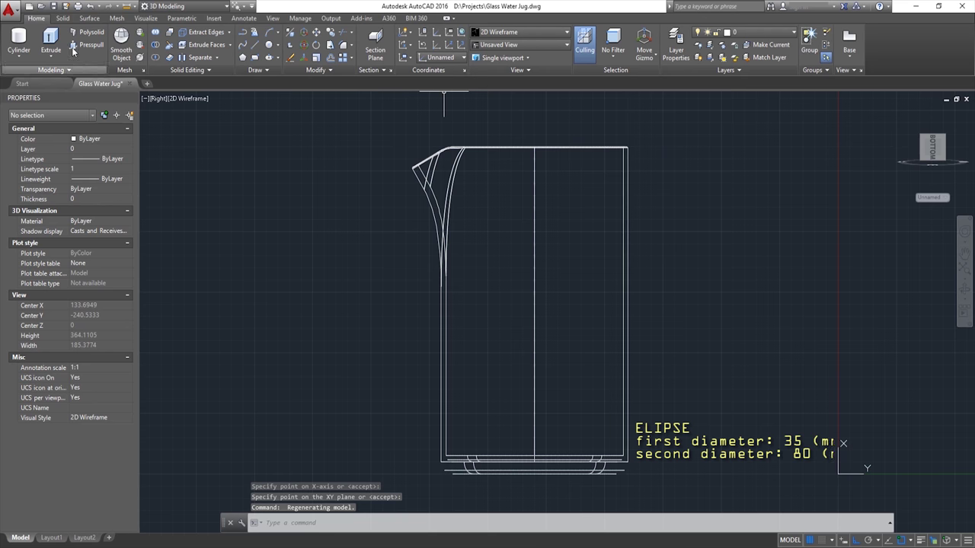
Draw a center ellipse beside the jug's top edge with 35 and 80 mm axes
left_click(268, 58)
scroll(629, 148, "up", 5)
scroll(629, 149, "up", 5)
scroll(707, 185, "up", 3)
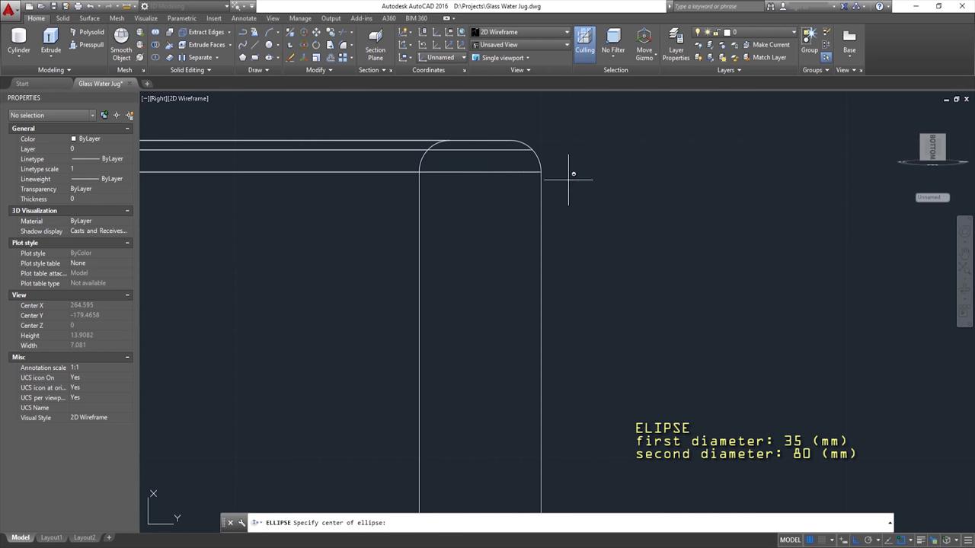
left_click(542, 171)
scroll(548, 164, "down", 5)
scroll(579, 171, "down", 8)
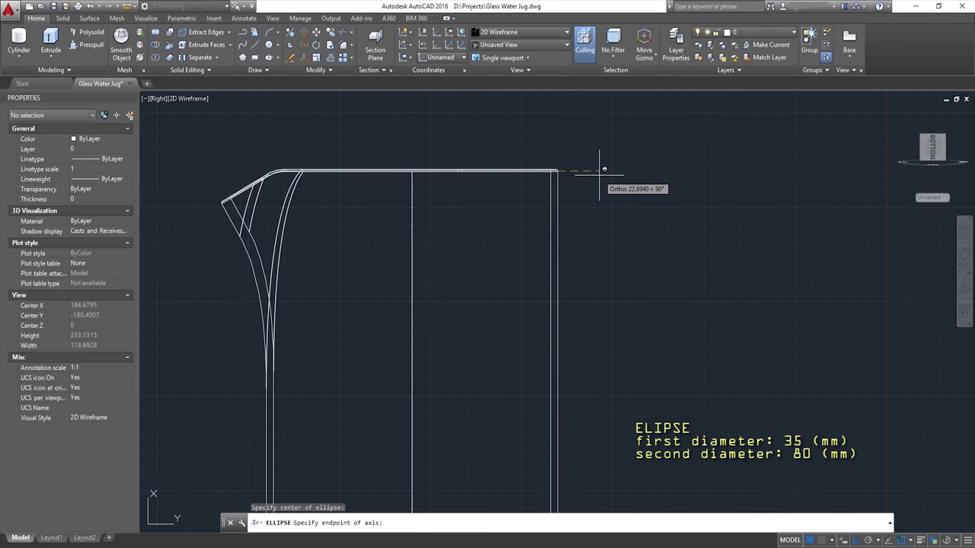
type("35")
key("Return")
type("80")
key("Return")
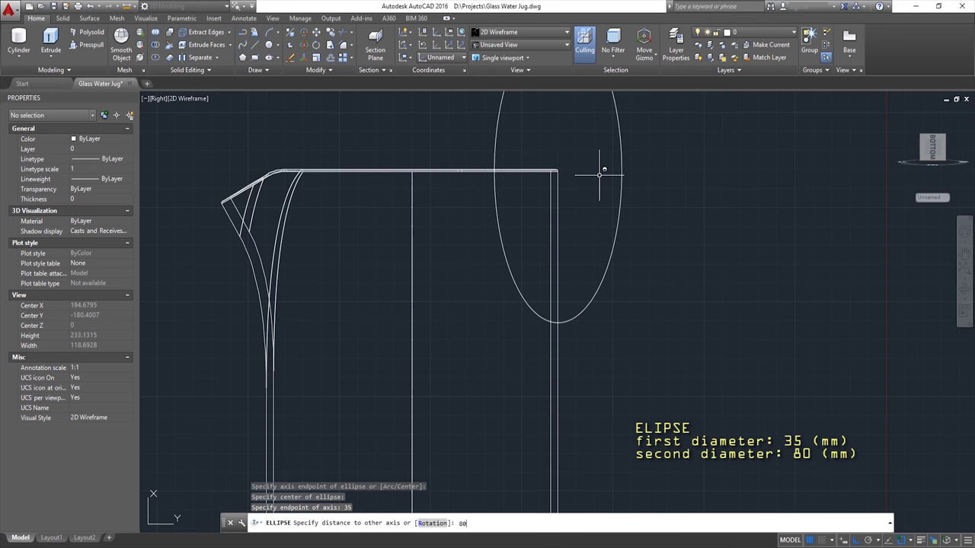
middle_click_drag(633, 168, 571, 253)
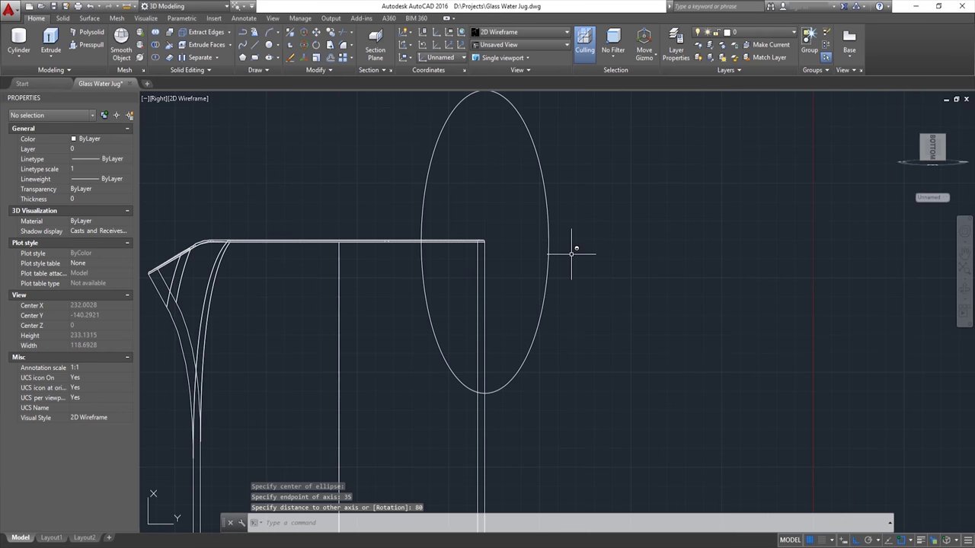
Move the ellipse 10 mm, then 100 mm, into place against the jug's side
left_click(581, 206)
left_click(447, 148)
left_click(316, 33)
left_click(663, 270)
type("10")
key("Return")
left_click(565, 210)
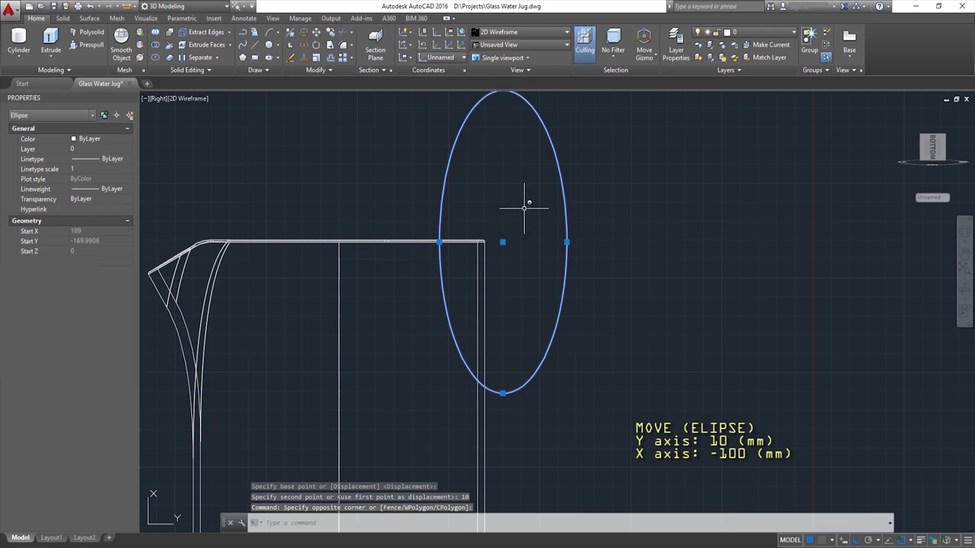
left_click(316, 33)
left_click(683, 244)
type("100")
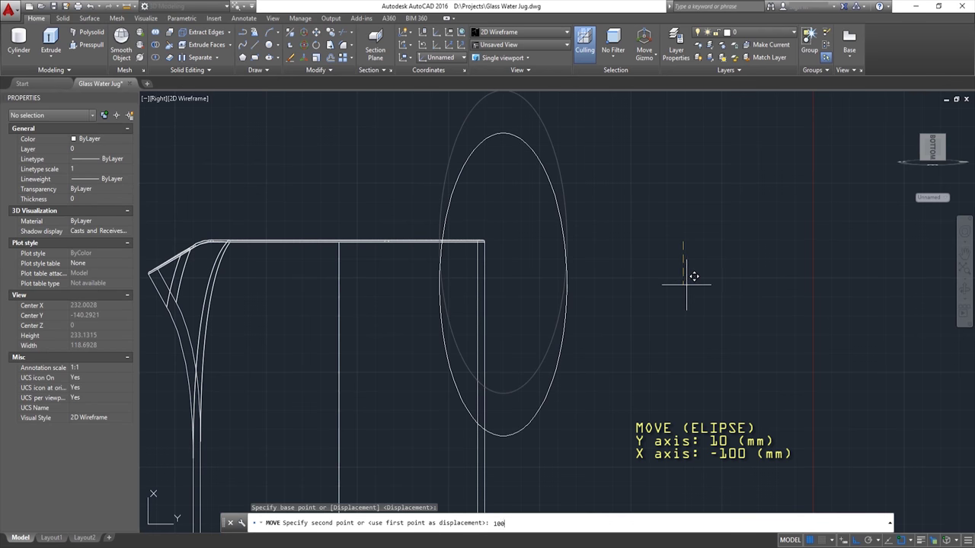
key("Return")
scroll(640, 278, "down", 2)
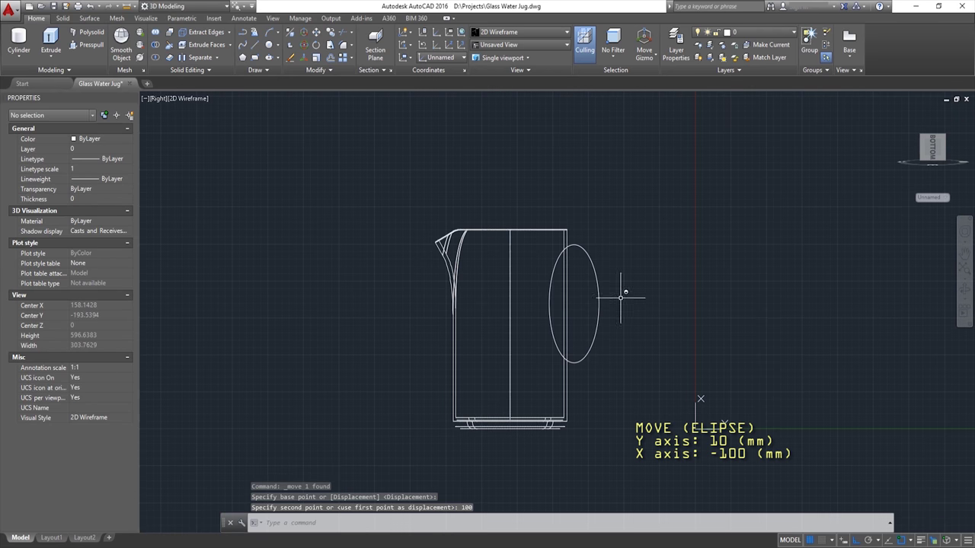
middle_click_drag(653, 240, 603, 231)
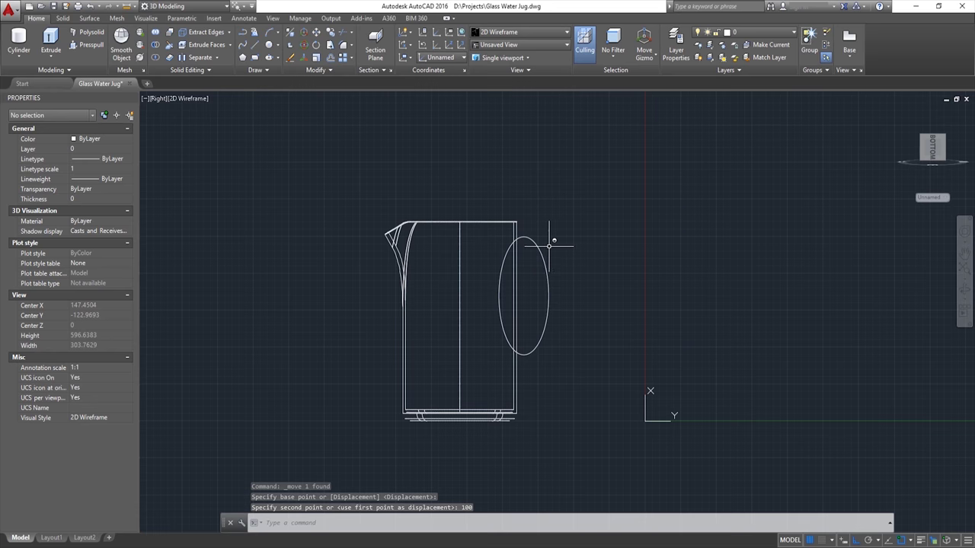
scroll(541, 229, "up", 1)
scroll(528, 218, "up", 1)
scroll(518, 228, "up", 2)
scroll(495, 247, "up", 1)
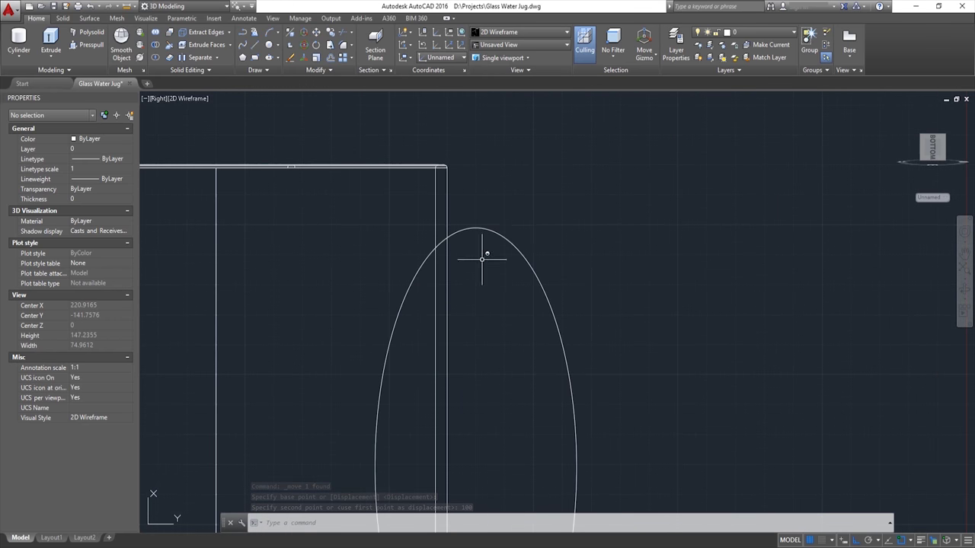
Draw a small center ellipse at the handle outline's top with axis values 8 and 1.5
scroll(480, 257, "up", 2)
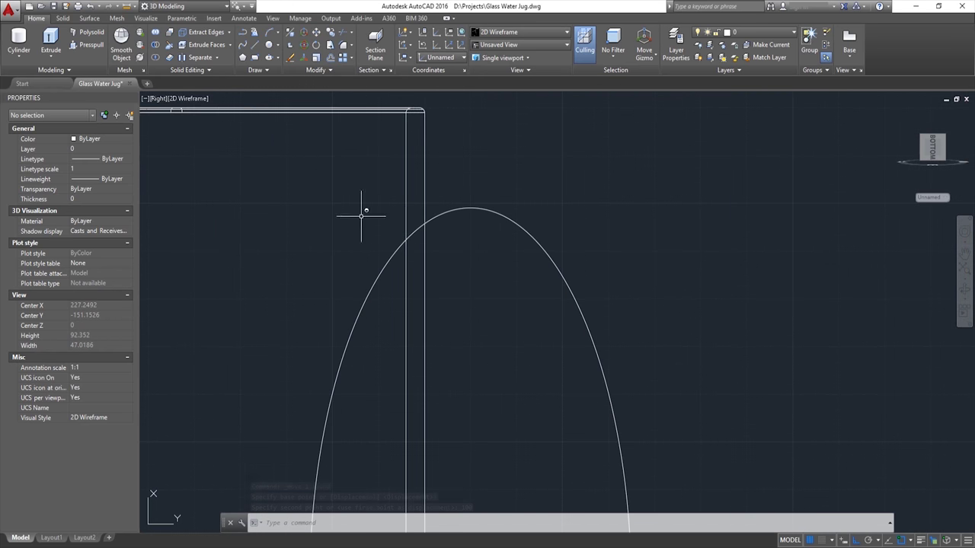
left_click(269, 57)
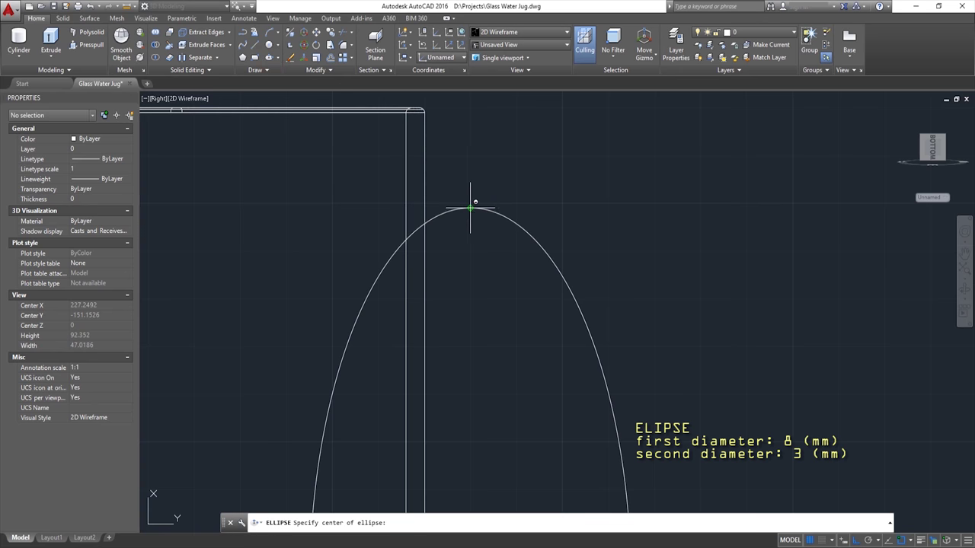
left_click(470, 207)
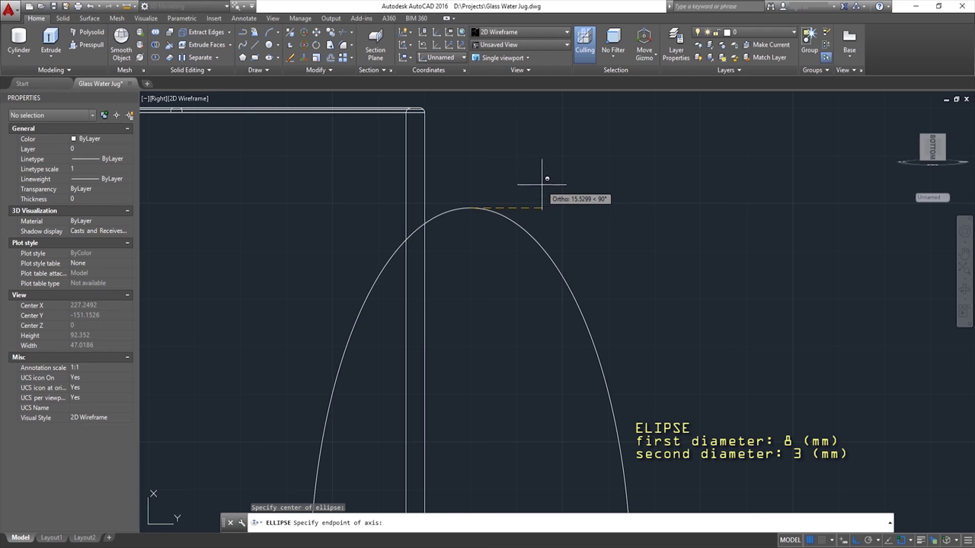
type("8")
key("Return")
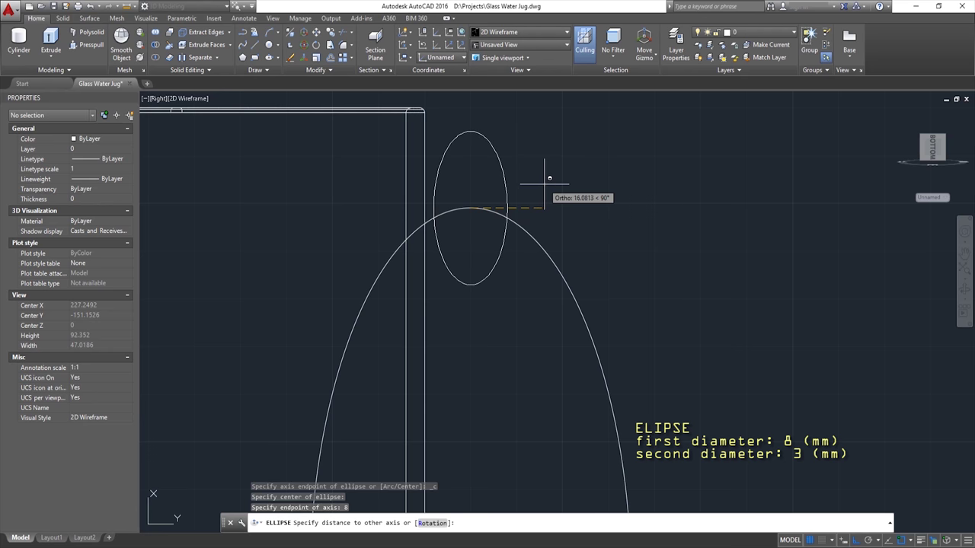
type("1.5")
key("Return")
3D-rotate the small ellipse 90° about the X axis
middle_click_drag(508, 204, 485, 196, "shift")
left_click_drag(485, 197, 337, 67)
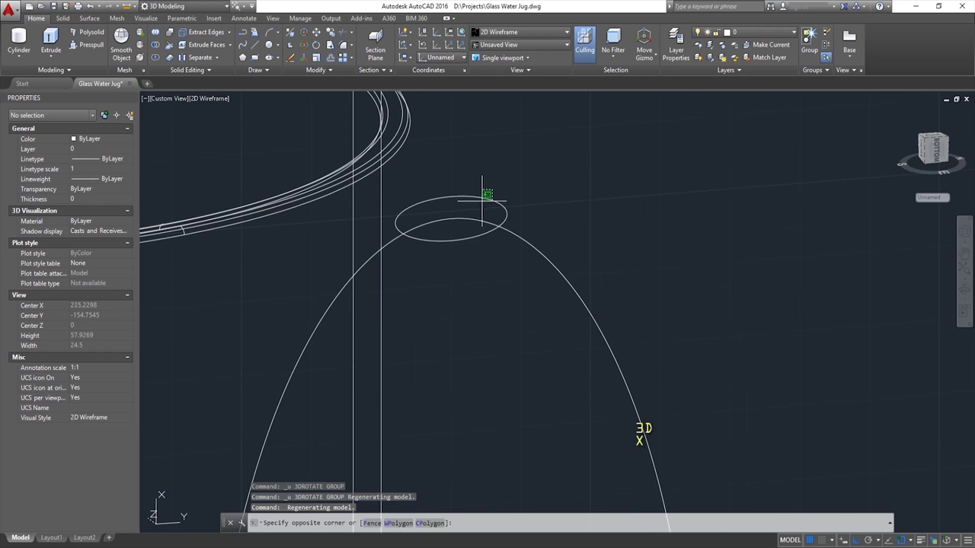
left_click(303, 46)
left_click(470, 227)
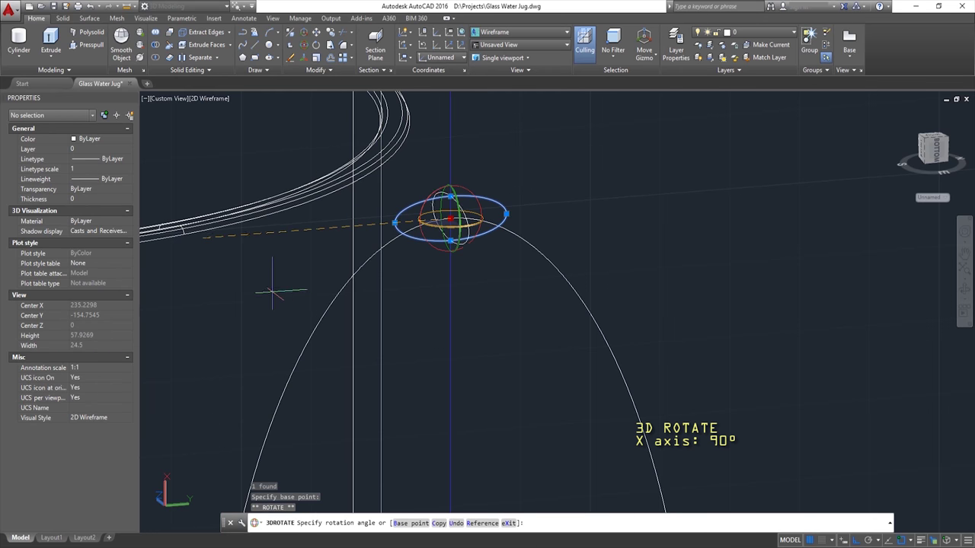
type("90")
key("Return")
mouse_move(229, 271)
middle_mouse_down("shift")
mouse_move(512, 202)
mouse_move(506, 229)
middle_mouse_up("shift")
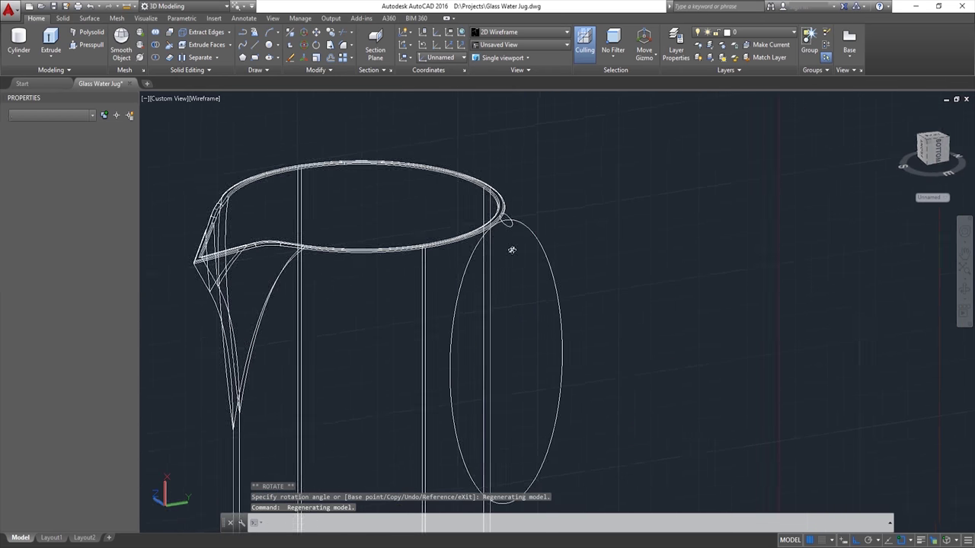
left_click(51, 66)
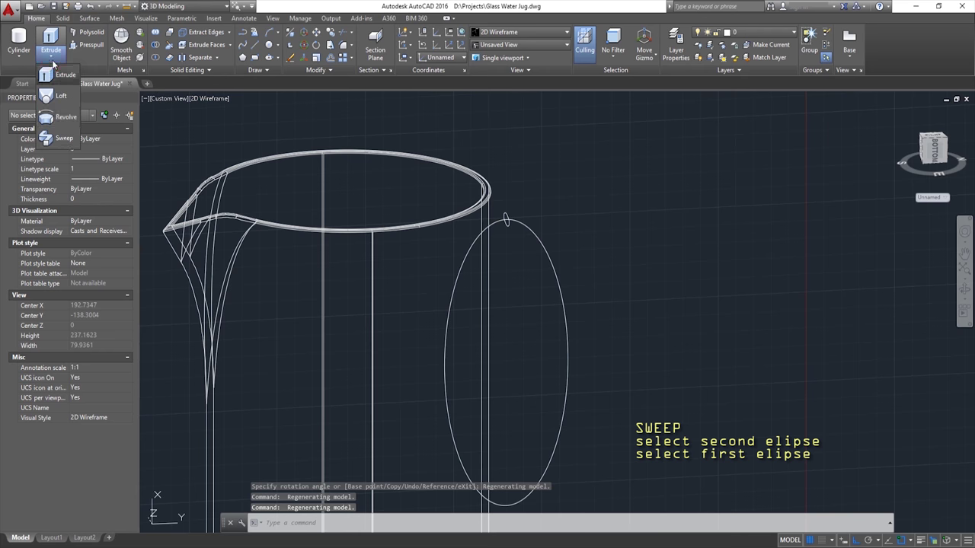
Sweep the small ellipse along the large handle outline to form a solid handle
left_click(55, 137)
left_click(506, 220)
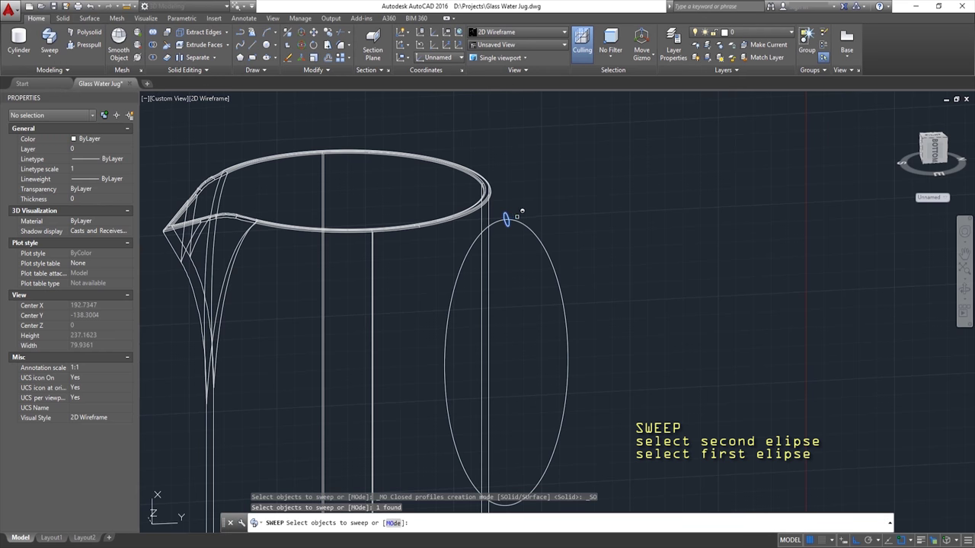
key("Return")
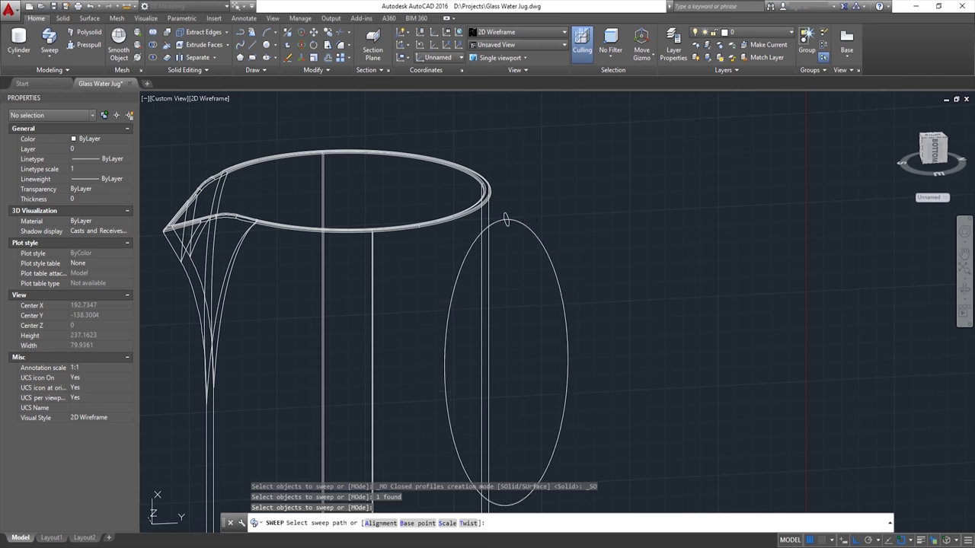
scroll(546, 219, "down", 2)
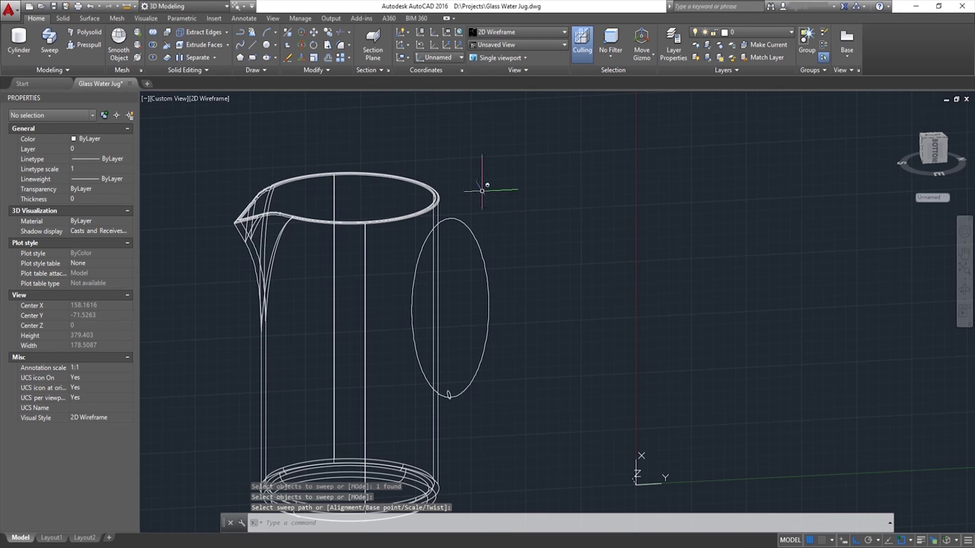
Preview the handle in the Realistic visual style, then return to 2D Wireframe
left_click(525, 32)
left_click(588, 55)
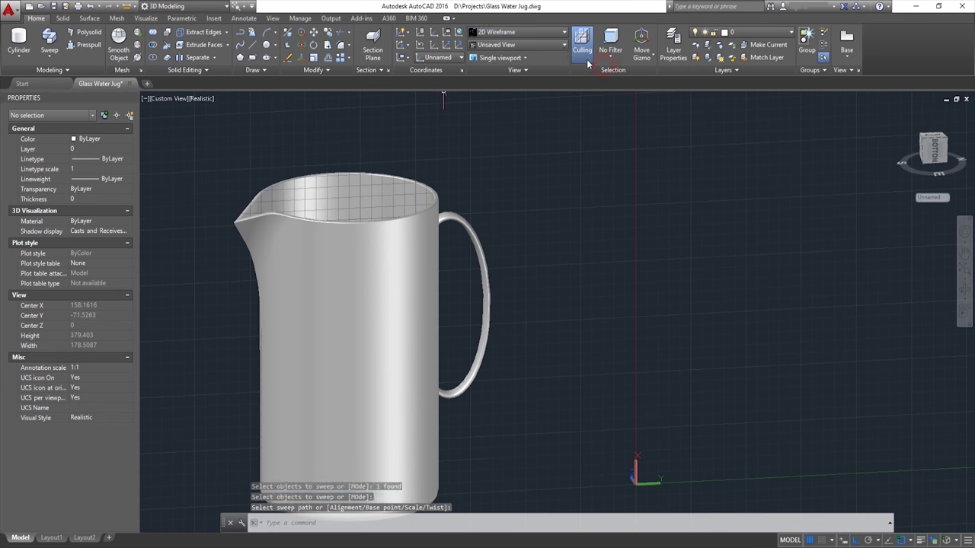
mouse_move(513, 220)
middle_mouse_down("shift")
mouse_move(559, 283)
mouse_move(511, 224)
middle_mouse_up("shift")
left_click(519, 32)
left_click(488, 55)
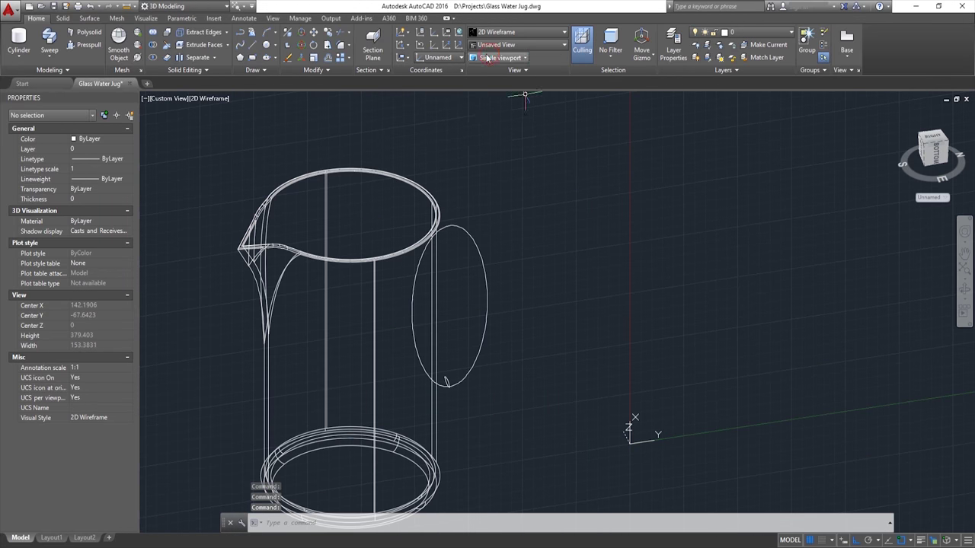
Reset the UCS to World and copy the jug in place
left_click(446, 32)
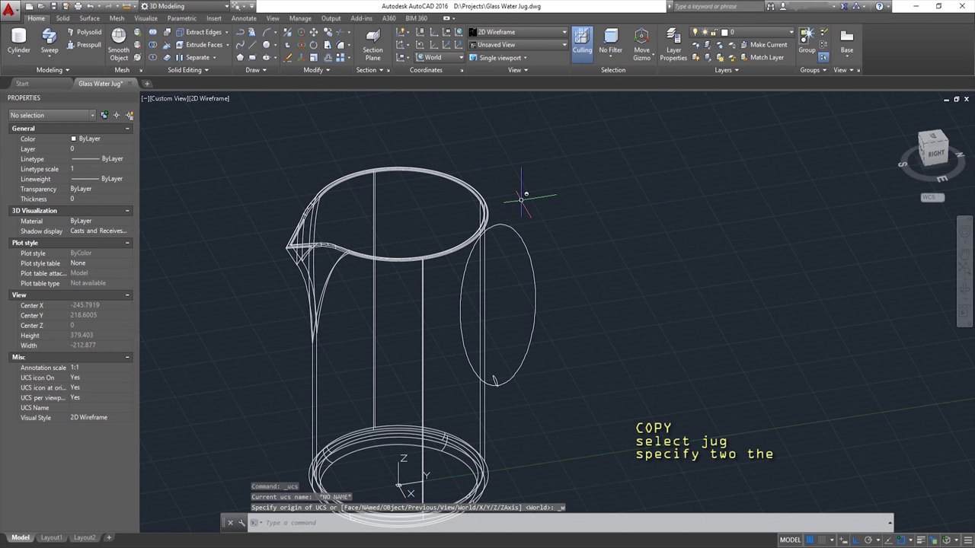
left_click(495, 192)
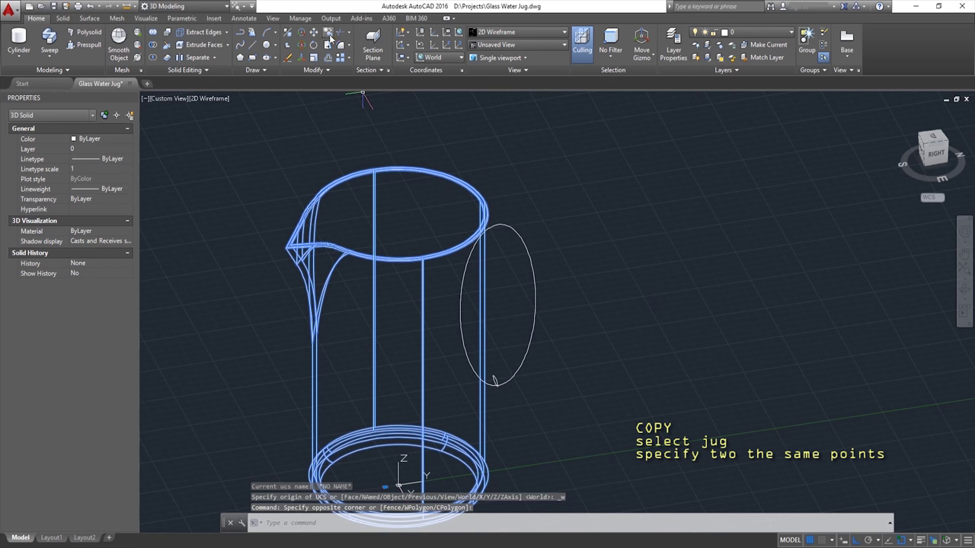
left_click(329, 33)
scroll(500, 220, "up", 5)
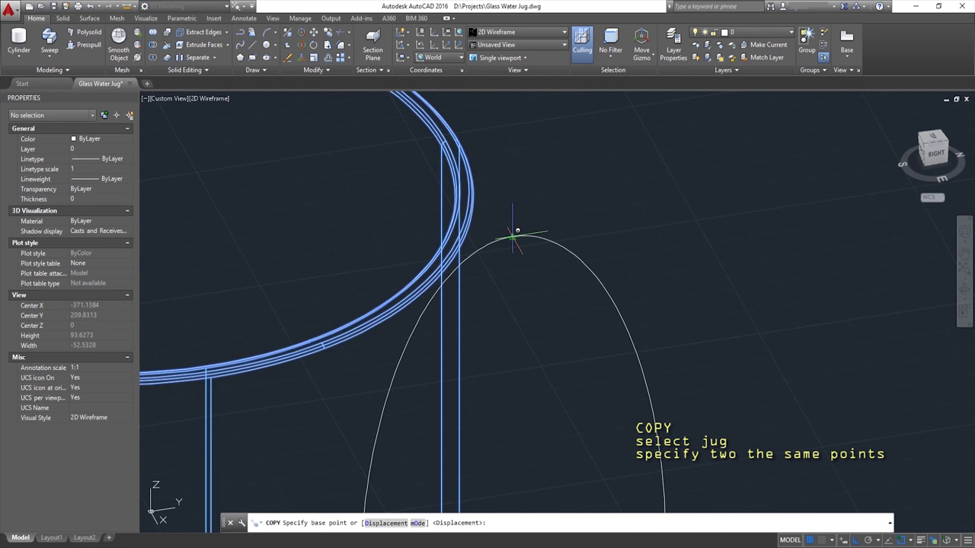
left_click(514, 238)
left_click(514, 237)
key("Return")
scroll(510, 232, "down", 2)
scroll(491, 230, "down", 2)
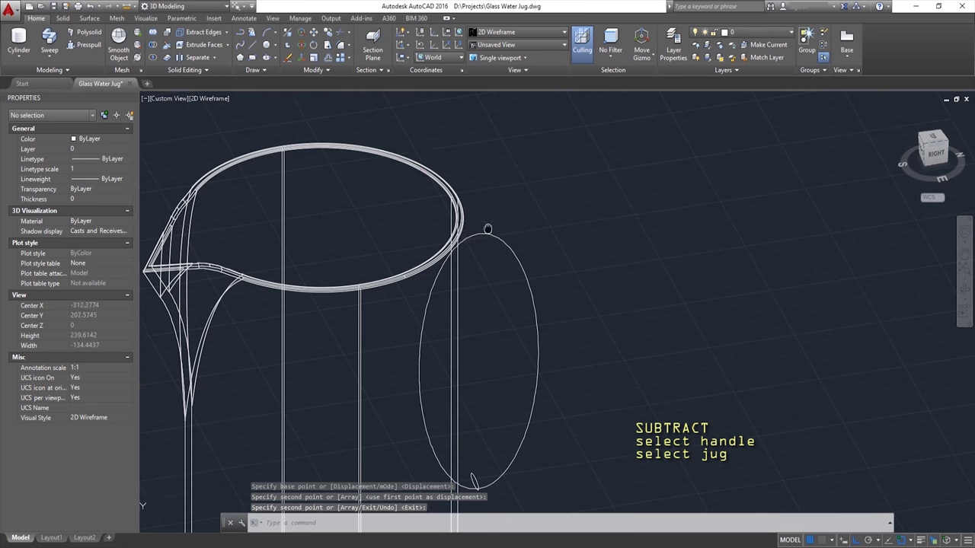
Subtract the jug copy from the handle solid
left_click(153, 44)
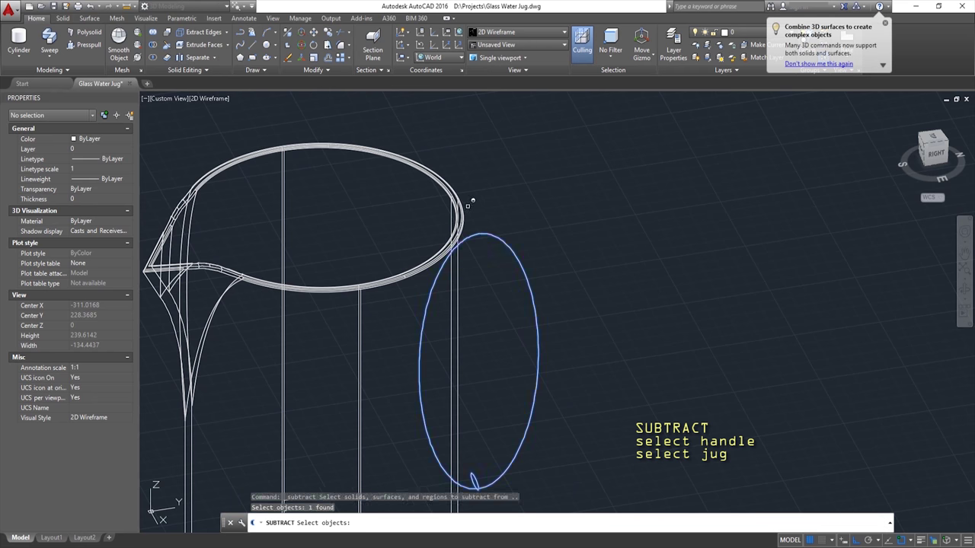
left_click(465, 200)
key("Return")
left_click(466, 199)
left_click(491, 231)
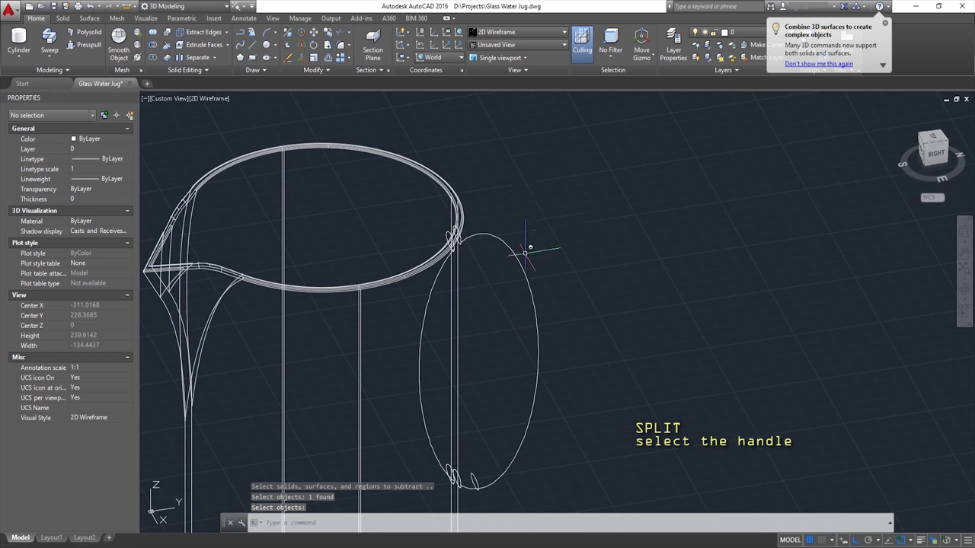
key("Return")
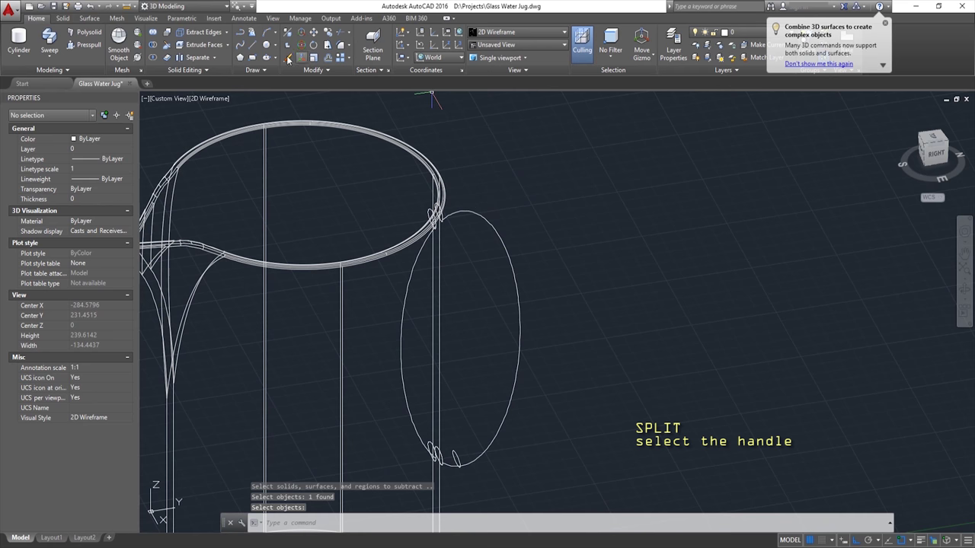
Separate the handle into pieces and erase the piece inside the jug
left_click(198, 57)
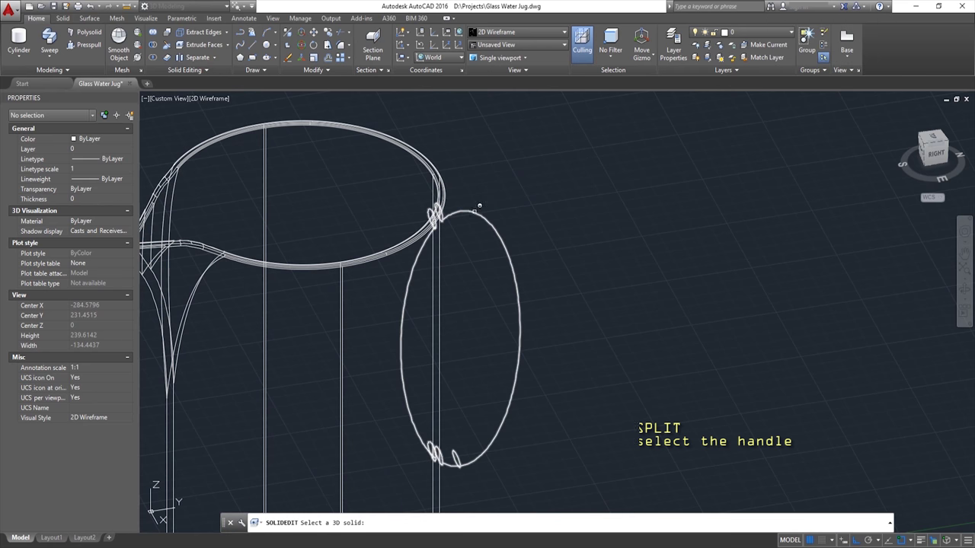
left_click(473, 206)
key("Escape")
left_click(410, 277)
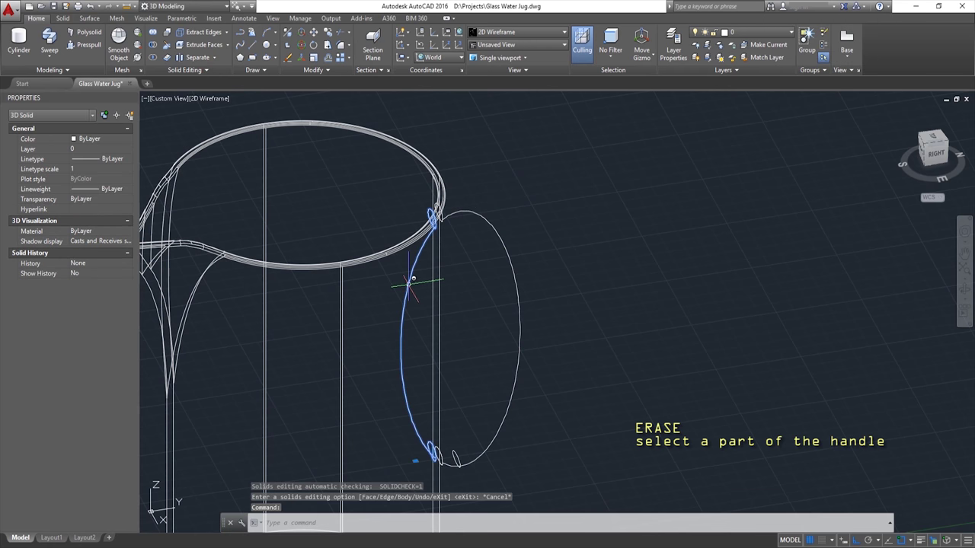
key("Delete")
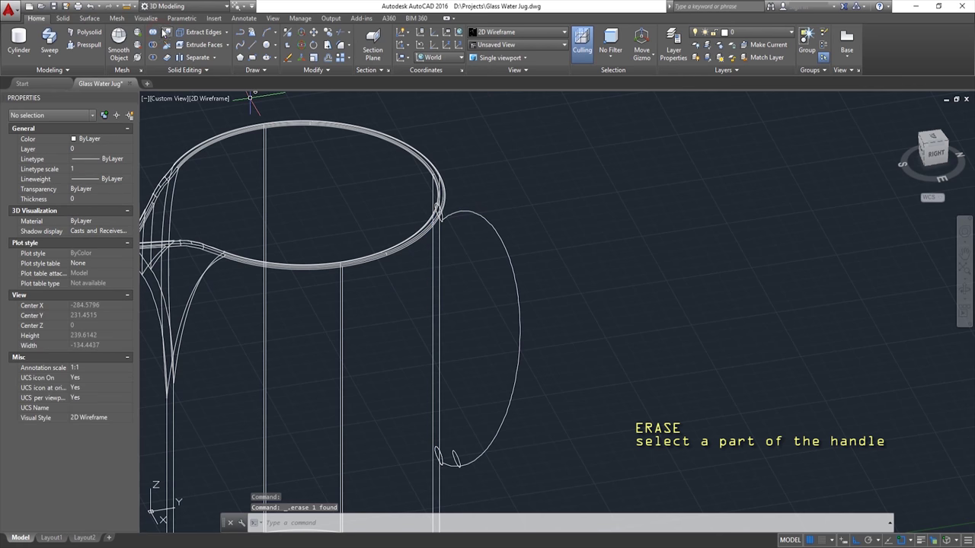
left_click(152, 32)
scroll(376, 187, "down", 2)
left_click(463, 145)
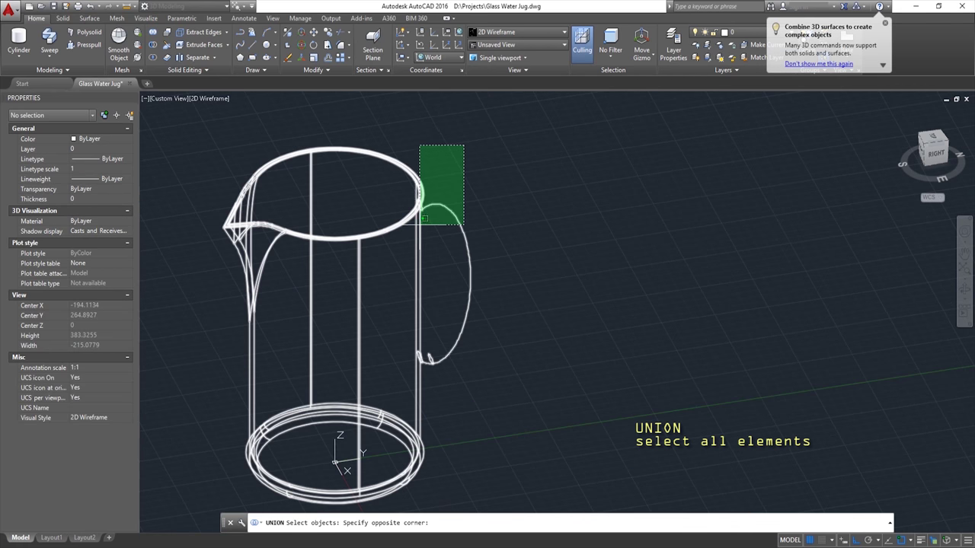
Union the jug body and handle via a crossing window, then orbit to inspect it
left_click(408, 224)
key("Return")
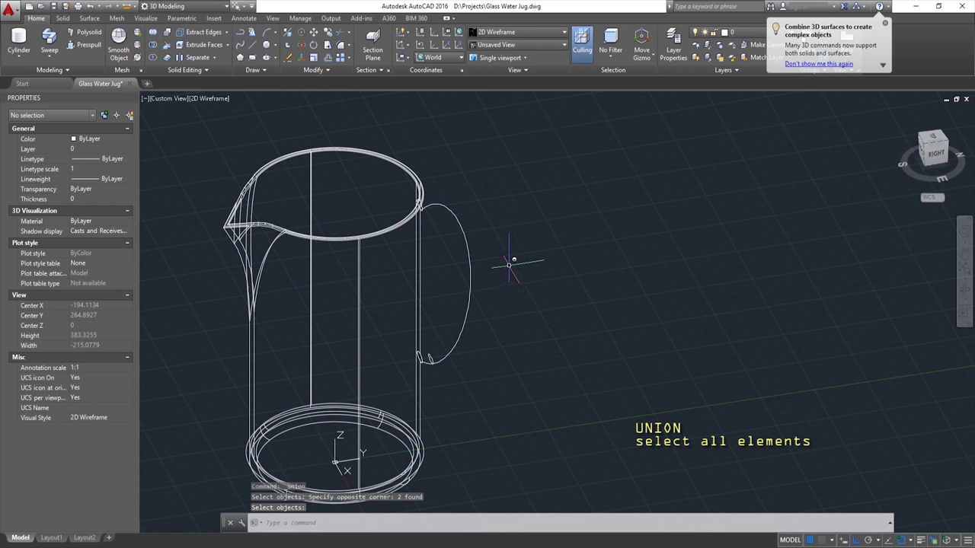
middle_click_drag(455, 292, 514, 232, "shift")
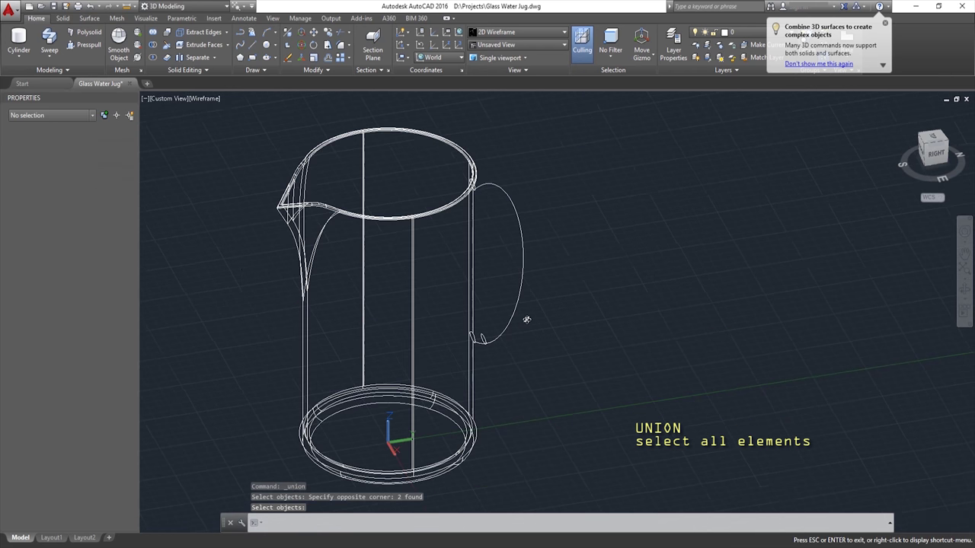
scroll(518, 224, "up", 3)
middle_click_drag(528, 209, 593, 200, "shift")
scroll(533, 272, "down", 3)
mouse_move(533, 272)
middle_mouse_down("shift")
mouse_move(570, 218)
mouse_move(507, 218)
mouse_move(522, 265)
mouse_move(709, 283)
middle_mouse_up("shift")
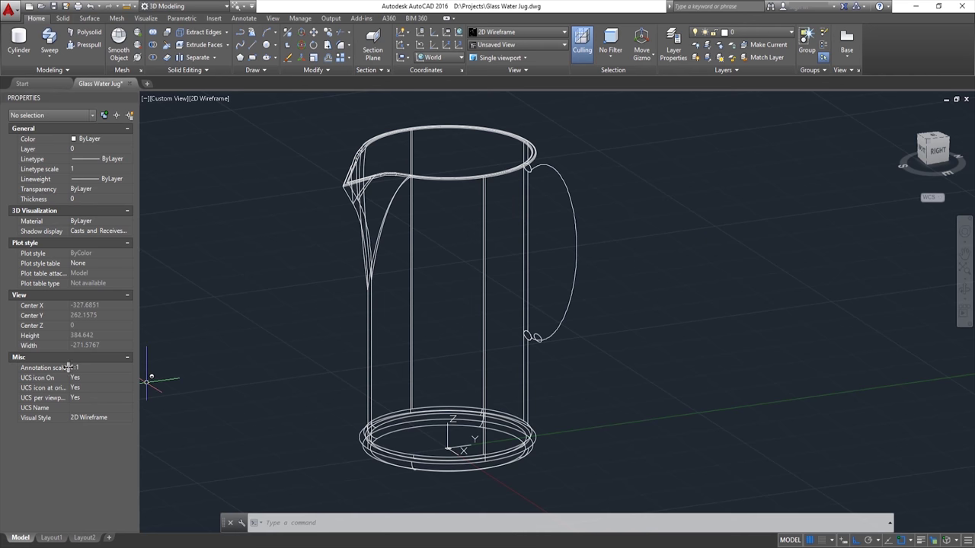
Draw a 100-radius, 180-tall cylinder centred on the jug's base point
left_click(19, 42)
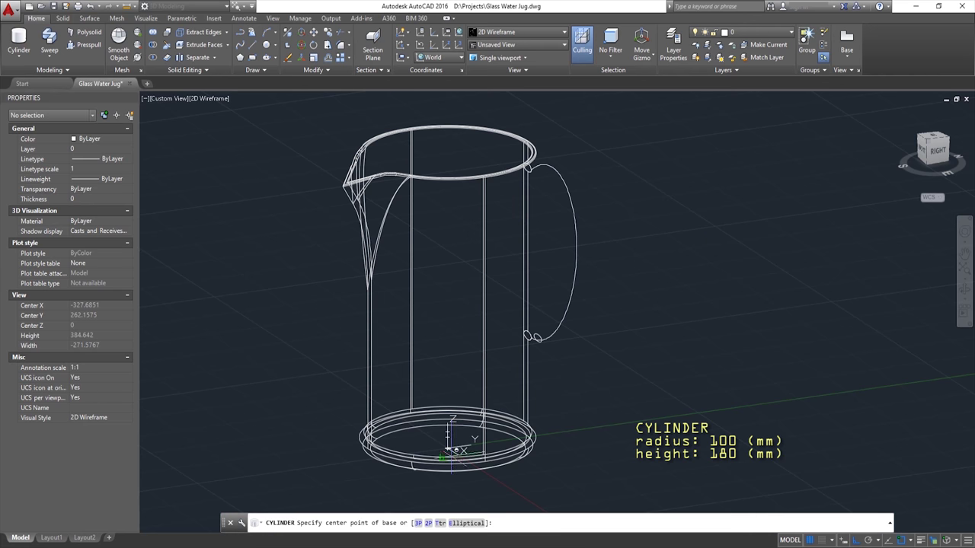
scroll(454, 450, "up", 3)
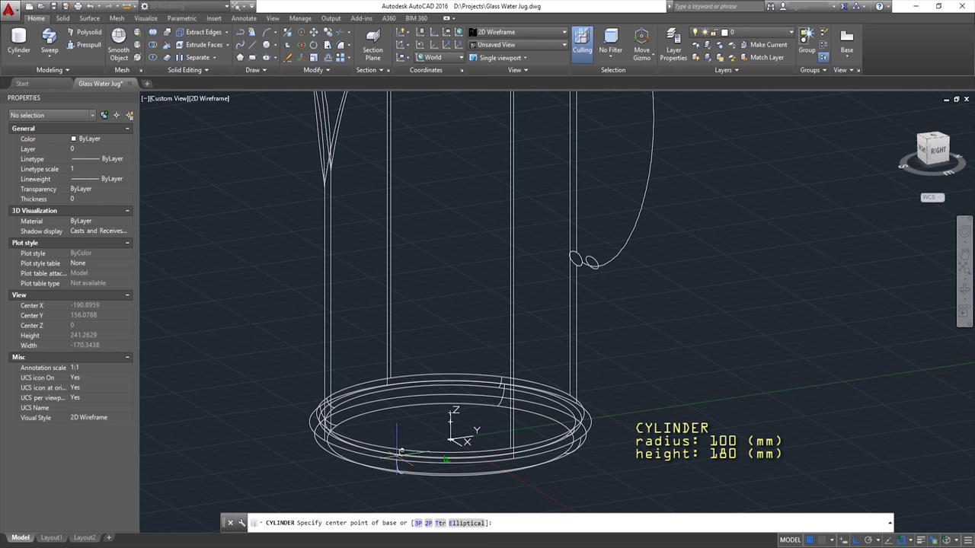
left_click(455, 418)
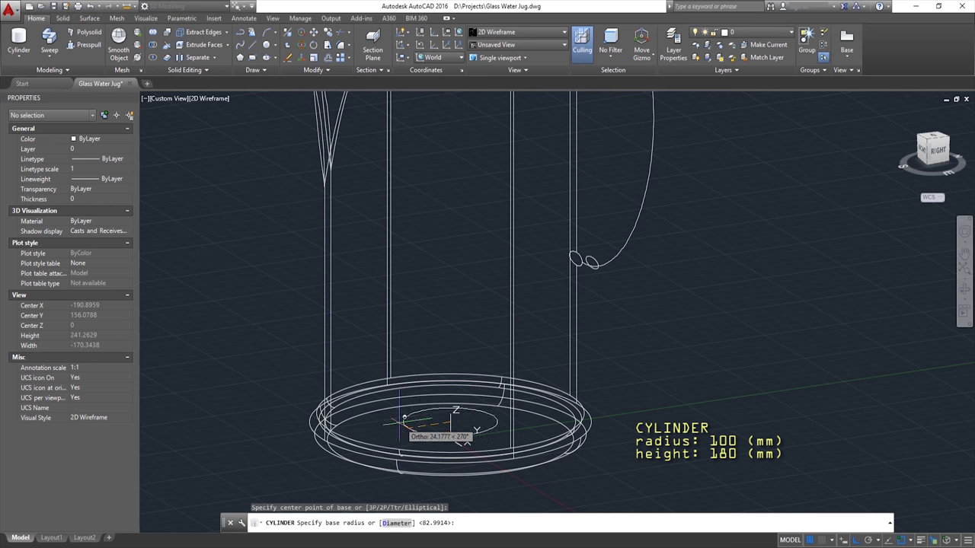
type("100")
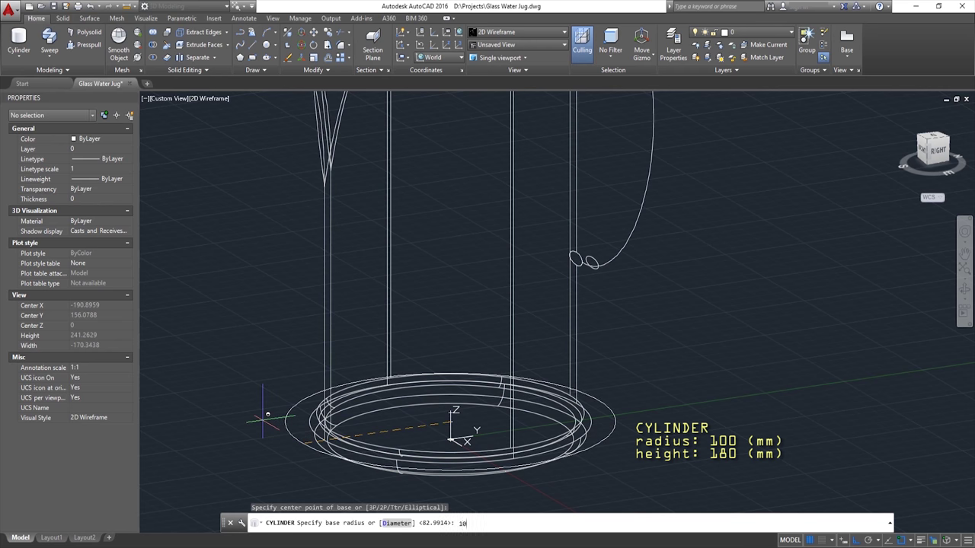
key("Return")
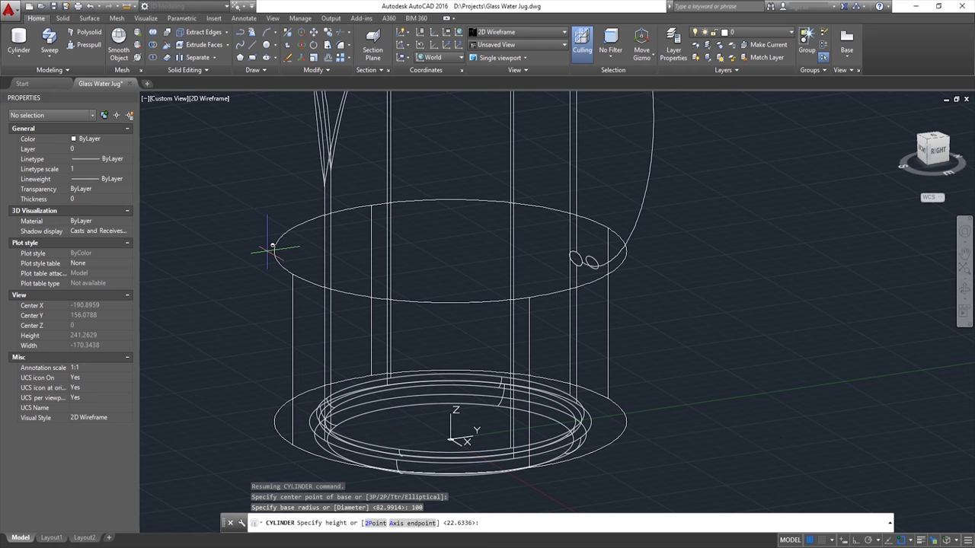
type("180")
key("Return")
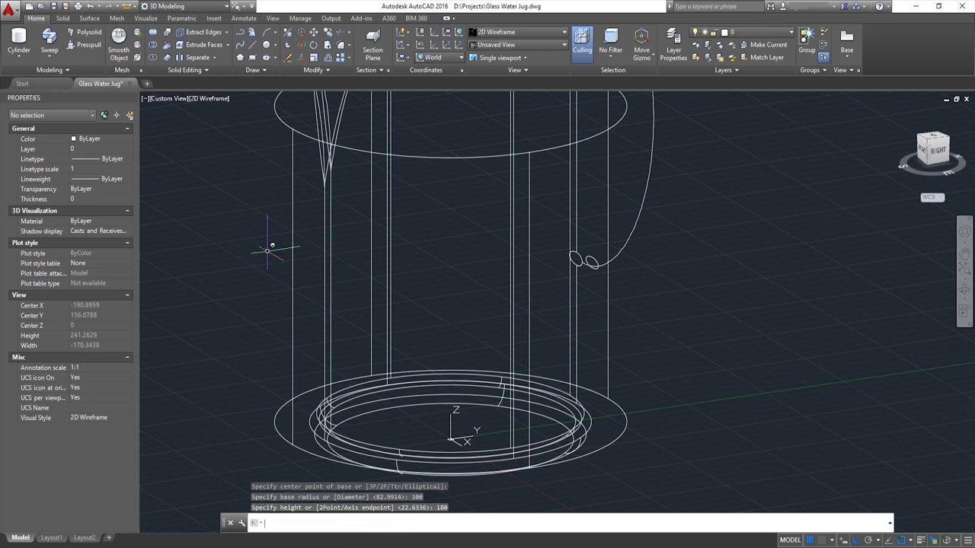
scroll(387, 218, "down", 1)
scroll(397, 158, "down", 1)
middle_click_drag(453, 181, 464, 190)
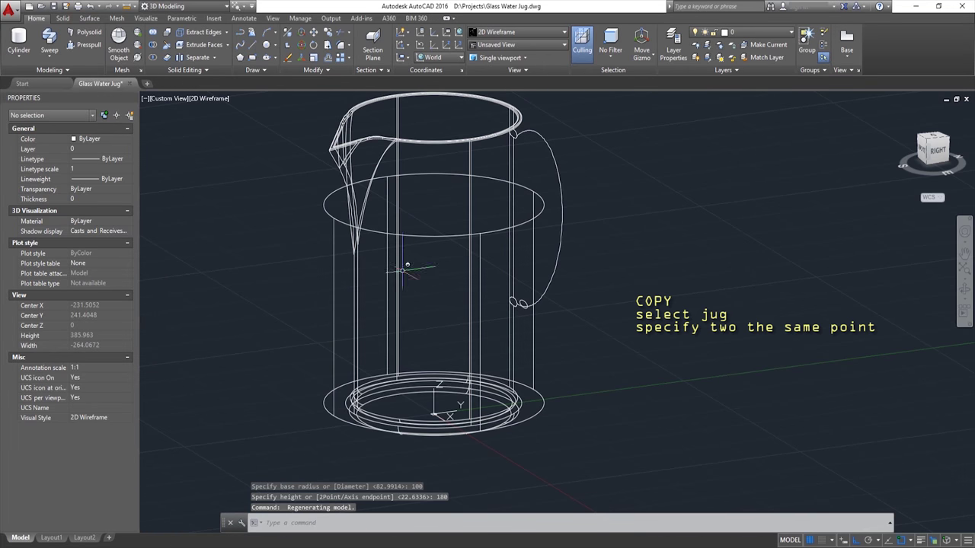
Make an in-place copy of the jug with COPY, using the same base and second point
left_click(365, 139)
type("copy")
key("Return")
scroll(503, 145, "up", 3)
scroll(485, 158, "up", 3)
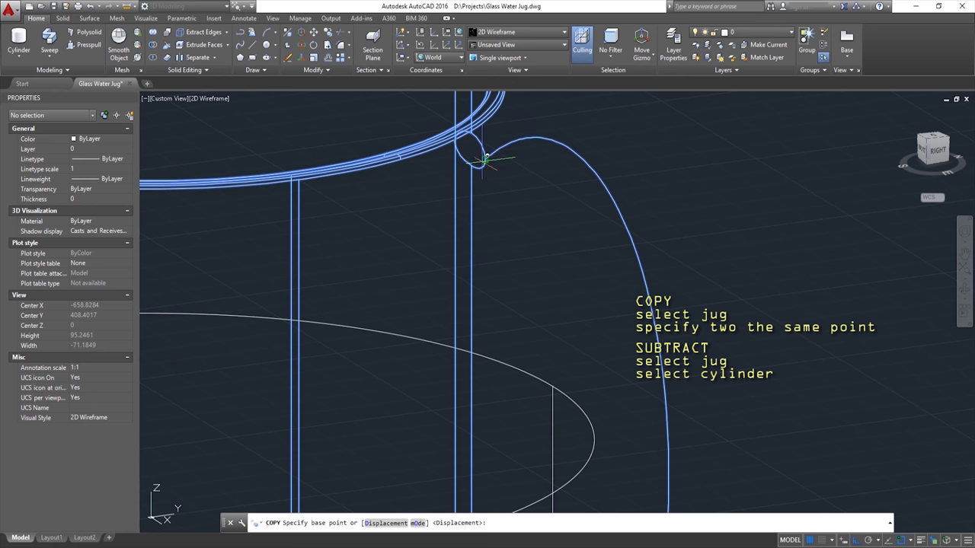
left_click(495, 156)
left_click(496, 156)
key("Return")
scroll(503, 151, "down", 4)
Subtract the jug copy from the cylinder
left_click(153, 44)
left_click(197, 276)
key("Return")
left_click(289, 217)
left_click(320, 239)
key("Return")
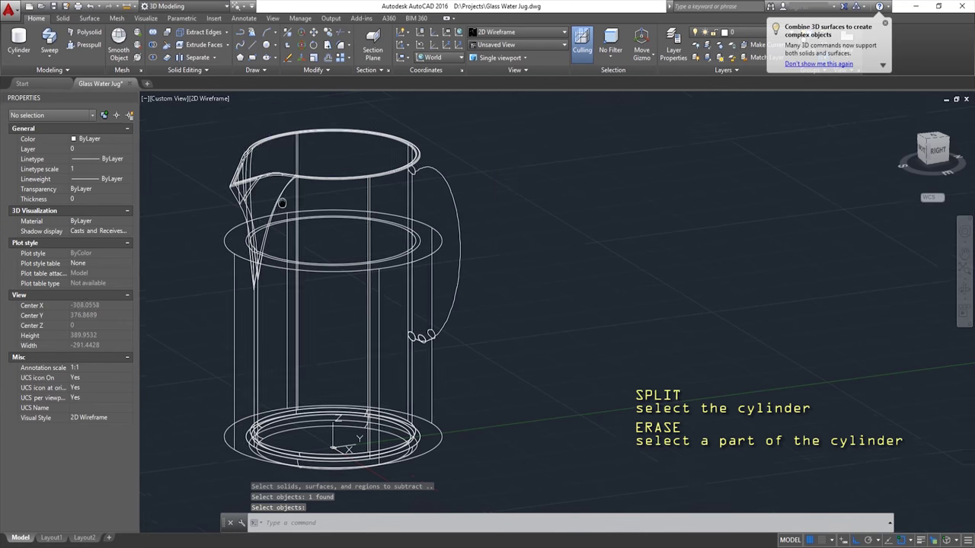
scroll(343, 305, "down", 2)
Separate the cut cylinder, delete its outer ring, and select the remaining inner water solid
left_click(216, 60)
left_click(242, 227)
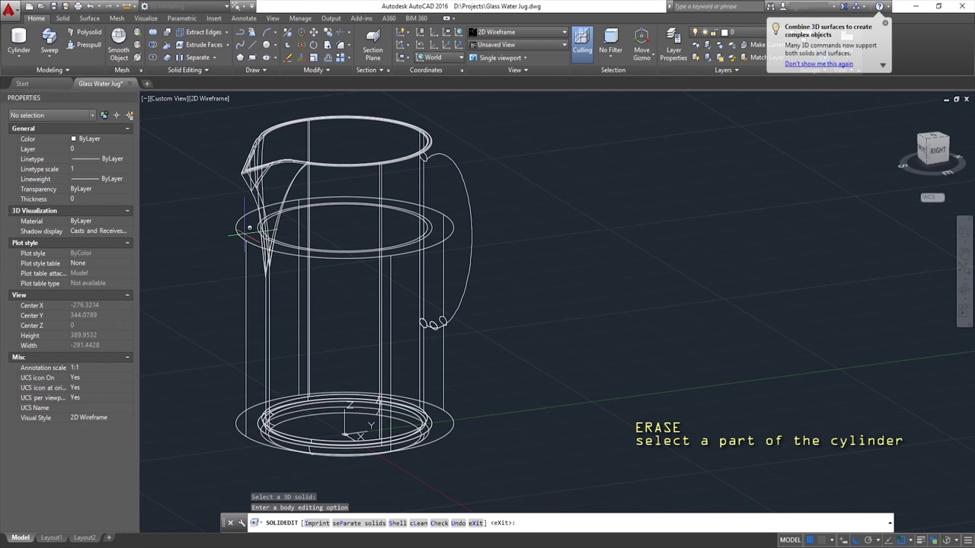
key("Escape")
left_click(245, 227)
left_click(230, 236)
key("Delete")
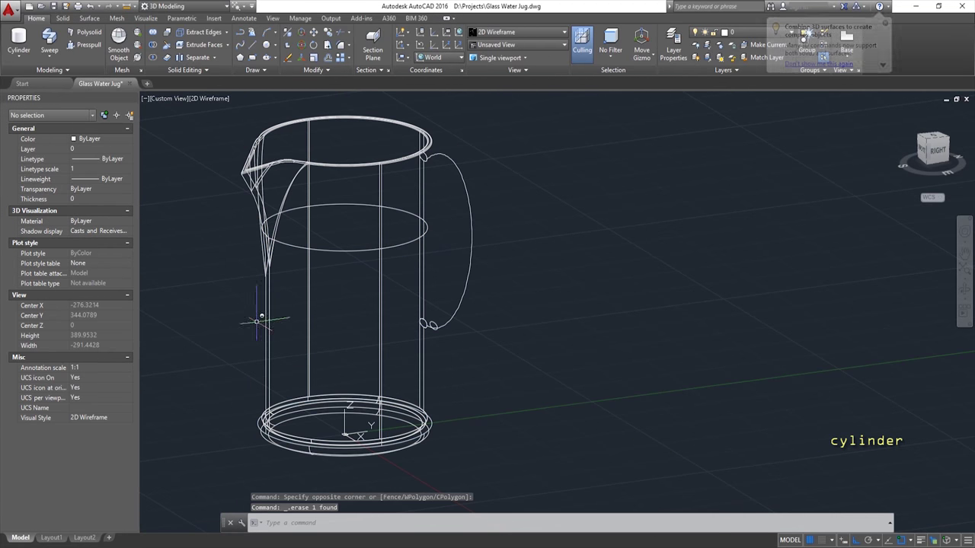
middle_click_drag(282, 259, 316, 272)
left_click(384, 255)
left_click(368, 271)
type("s")
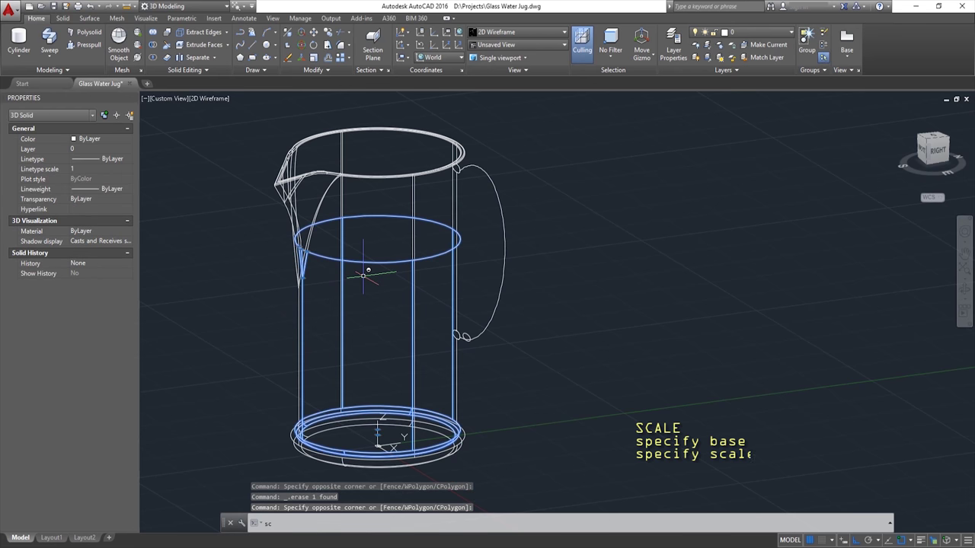
Scale the water solid by 0.98 about base point 0,0,280, then orbit to check it
type("cale")
key("Return")
type("0.98")
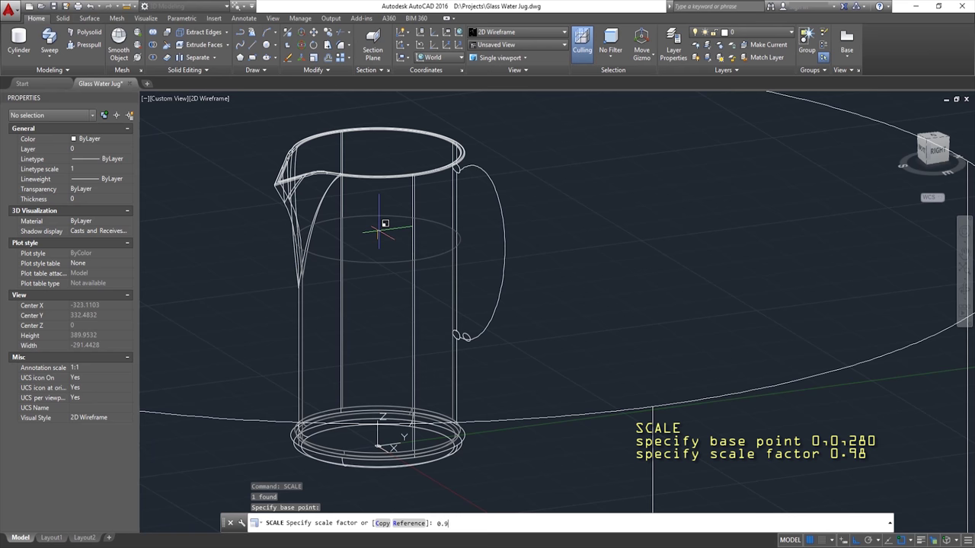
key("Return")
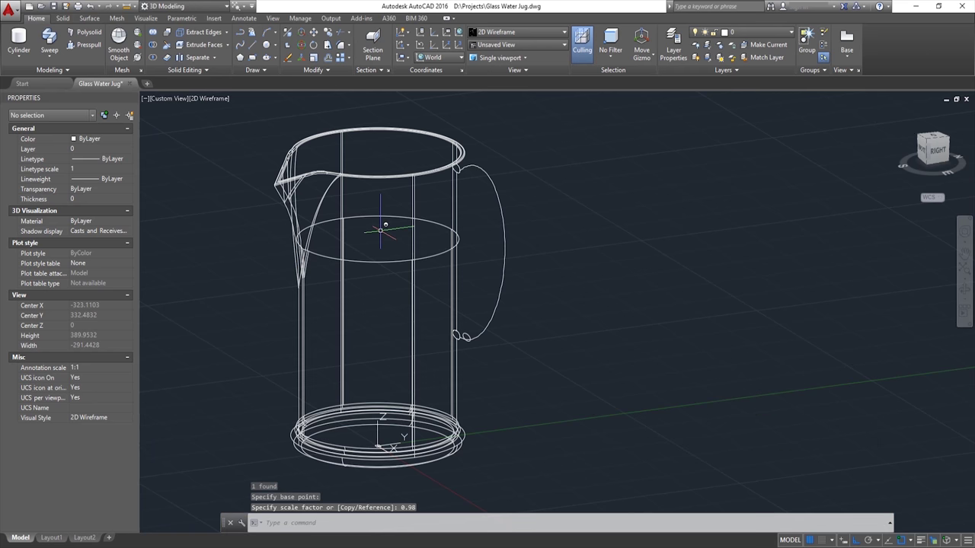
mouse_move(418, 297)
middle_mouse_down("shift")
mouse_move(387, 305)
mouse_move(407, 289)
mouse_move(392, 282)
mouse_move(441, 345)
middle_mouse_up("shift")
scroll(387, 305, "down", 3)
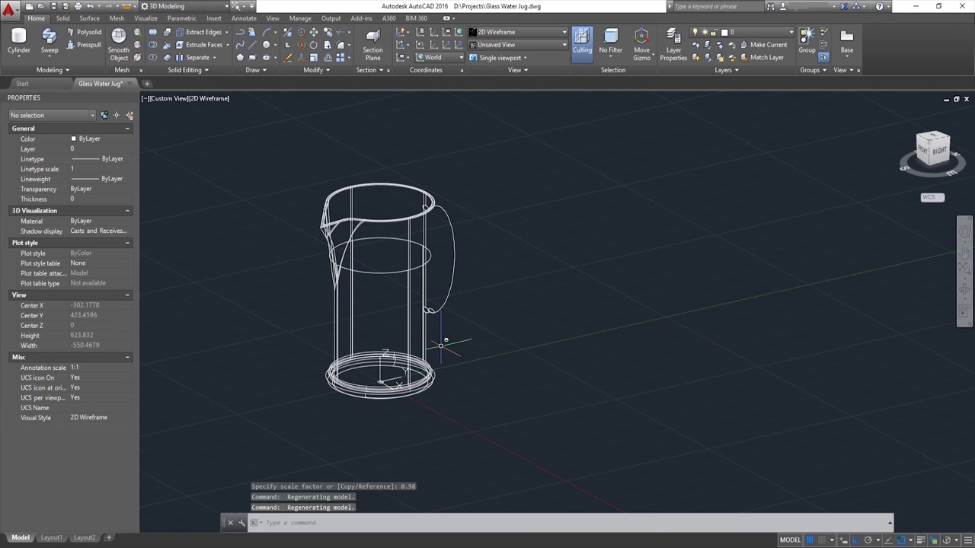
middle_click_drag(533, 263, 526, 268)
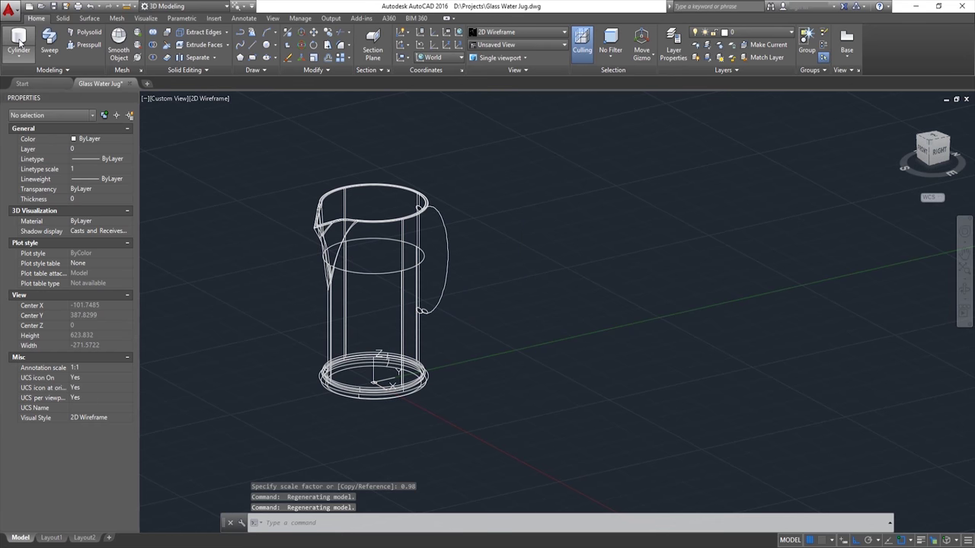
Draw a cone beside the jug with base radius 25 and height 100
left_click(19, 52)
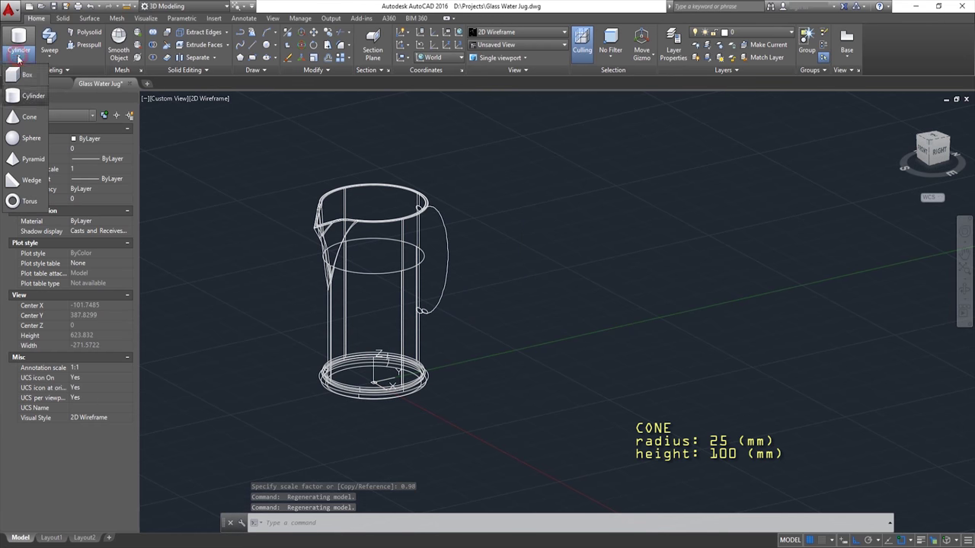
left_click(24, 122)
middle_click_drag(570, 342, 531, 290)
left_click(476, 353)
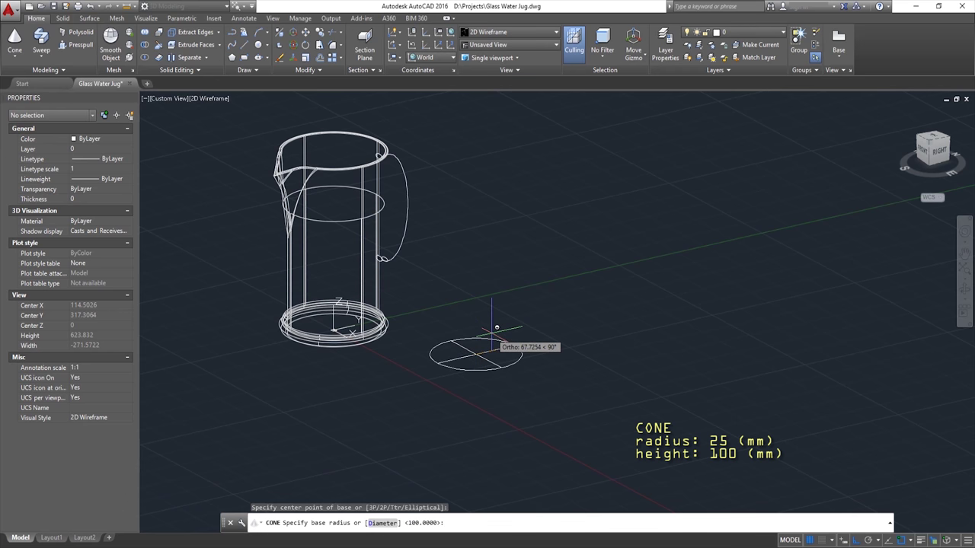
type("25")
key("Return")
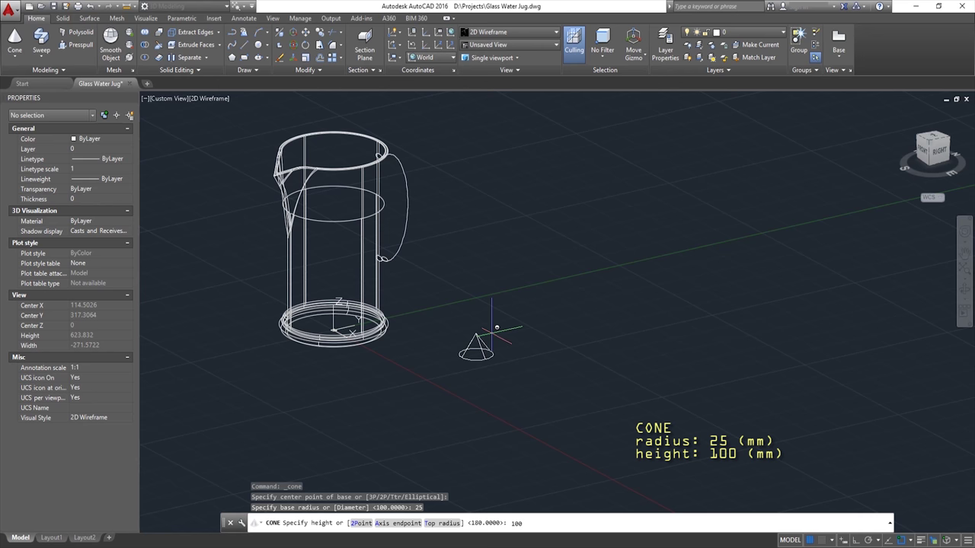
key("Return")
Set the cone's top radius to 30 in the Properties palette
left_click_drag(501, 303, 445, 321)
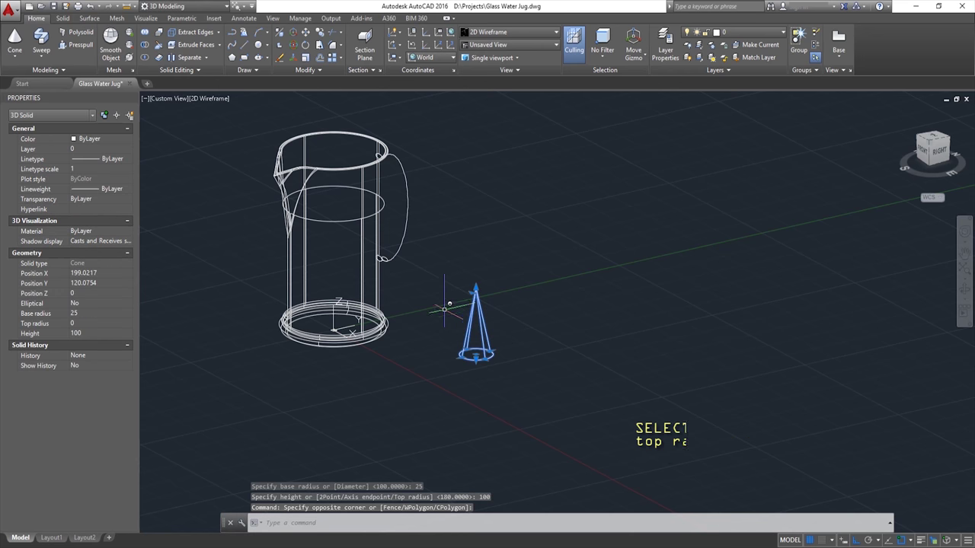
left_click(79, 324)
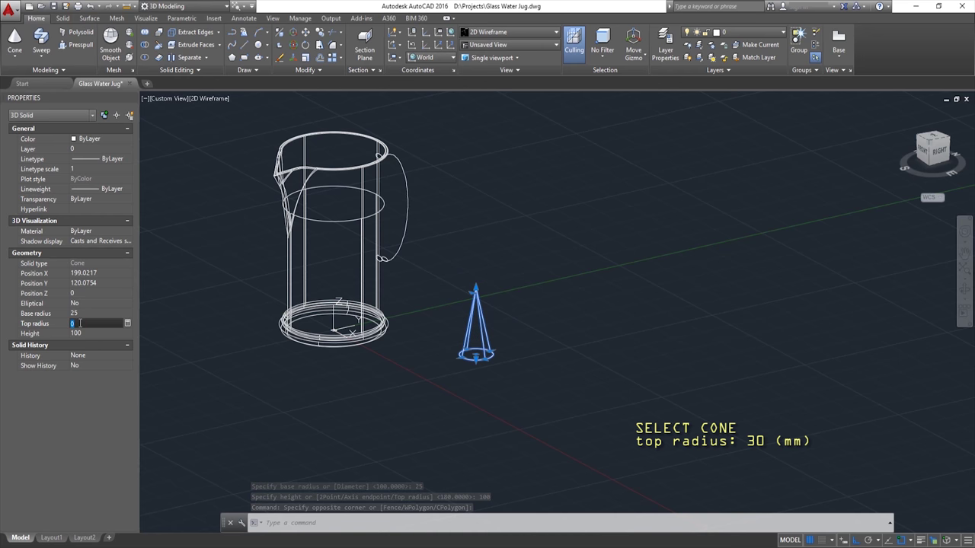
type("30")
key("Tab")
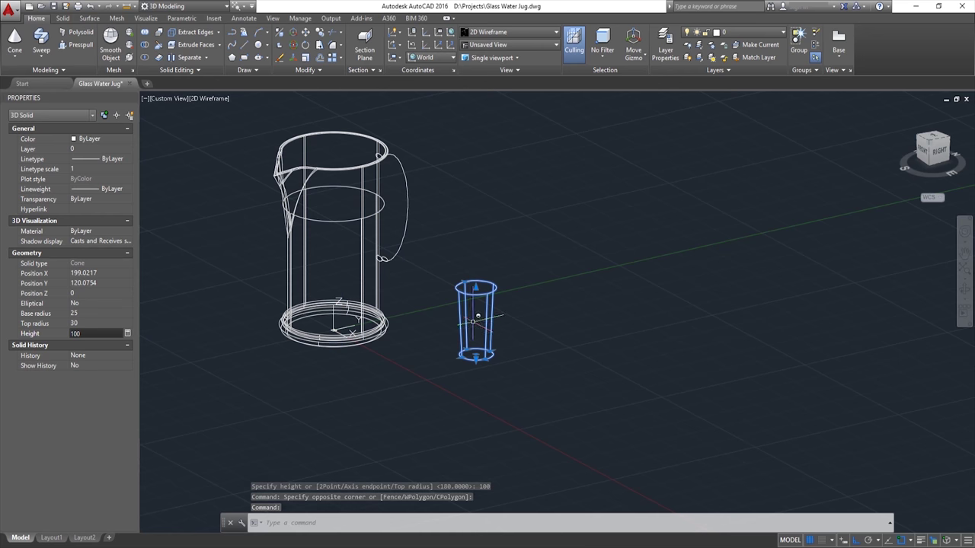
Copy the glass cone in place onto the same point
scroll(505, 318, "up", 1)
scroll(503, 321, "up", 1)
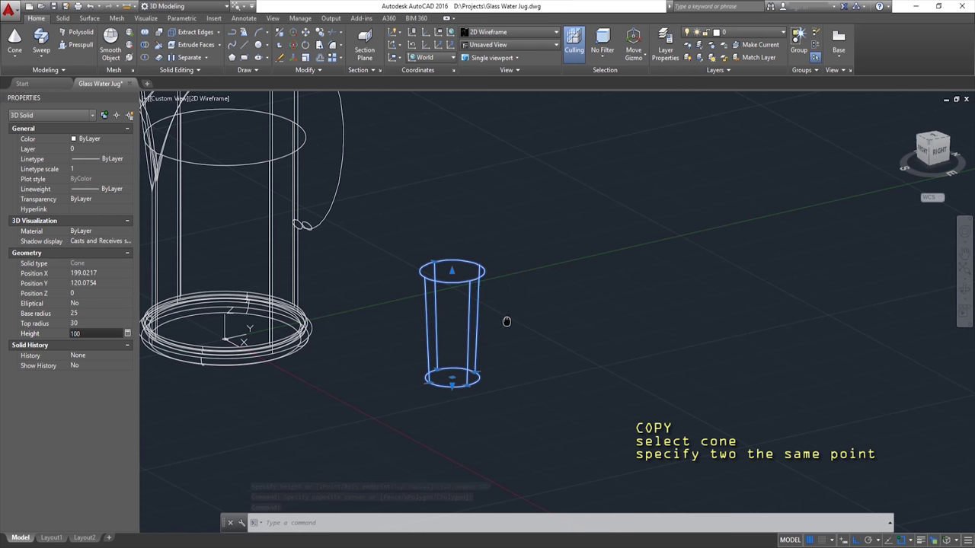
left_click(320, 34)
scroll(449, 271, "up", 2)
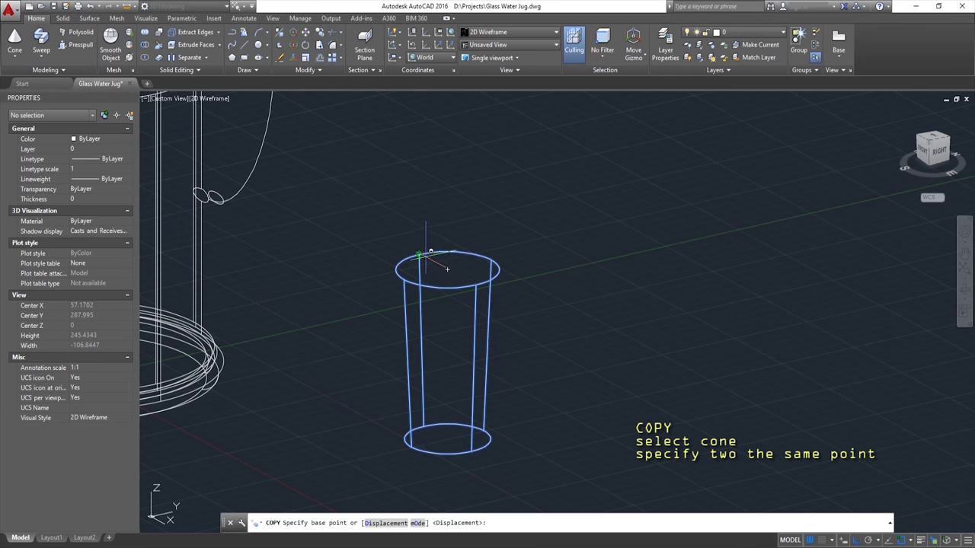
left_click(420, 254)
left_click(421, 254)
key("Return")
Give the cone copy base radius 22 and top radius 27 in Properties
left_click(413, 246)
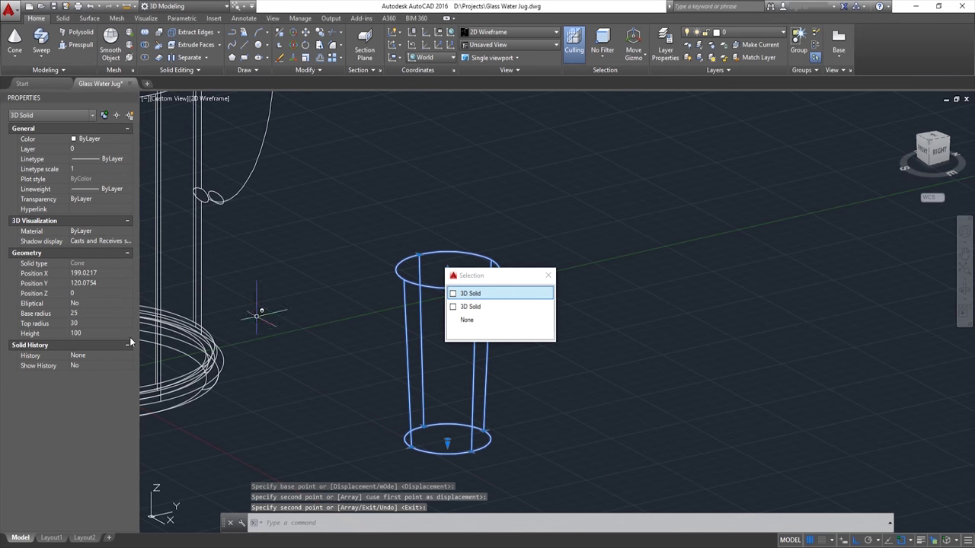
left_click(85, 313)
type("22")
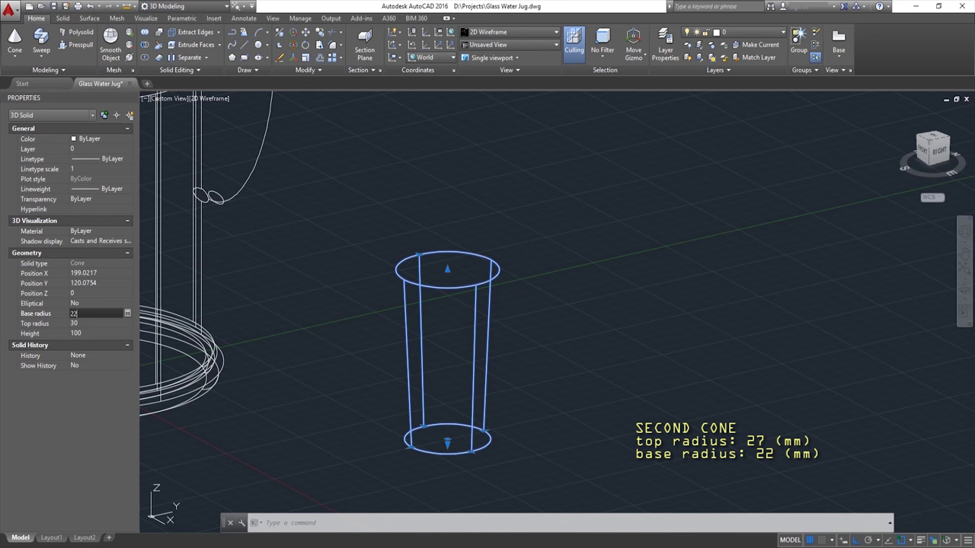
key("Tab")
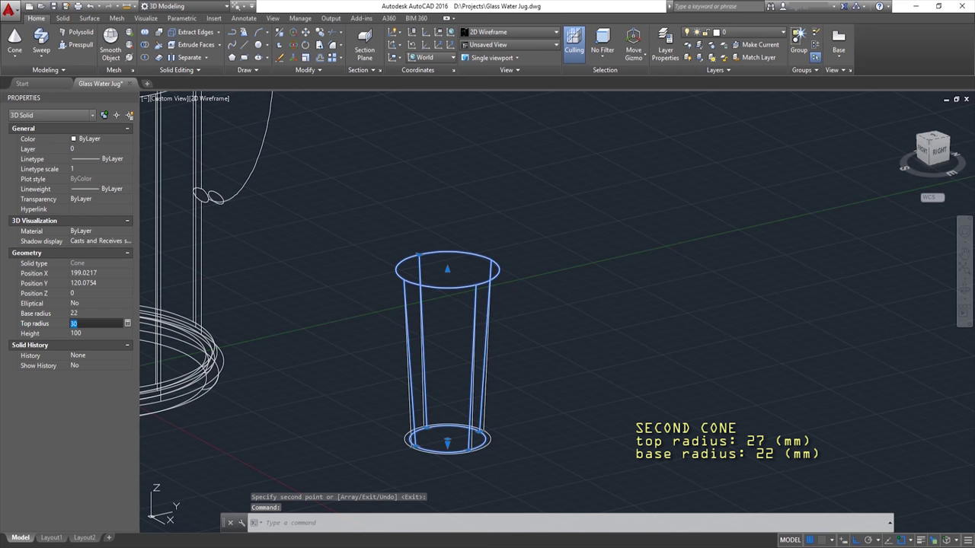
type("27")
key("Tab")
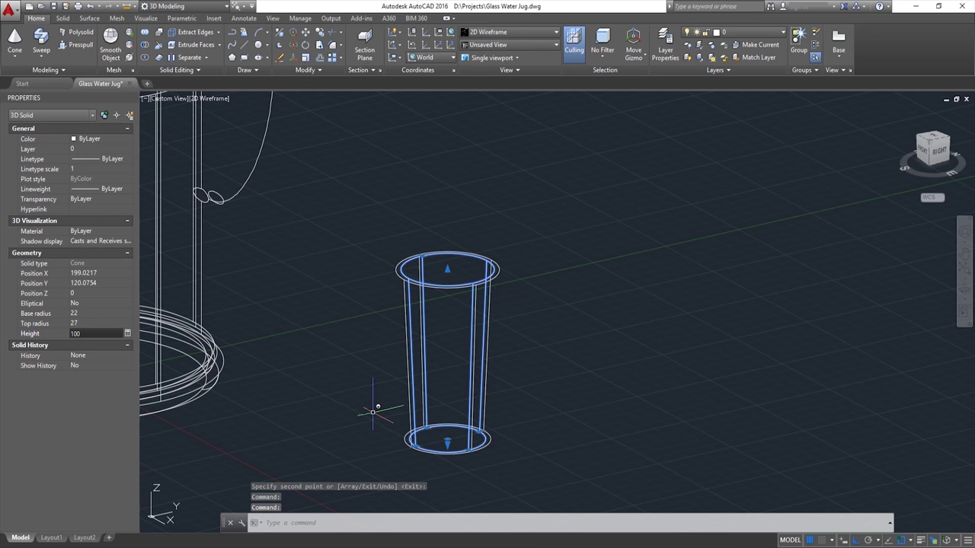
Stretch the inner cone's bottom face 8 mm up along Z
scroll(434, 414, "up", 4)
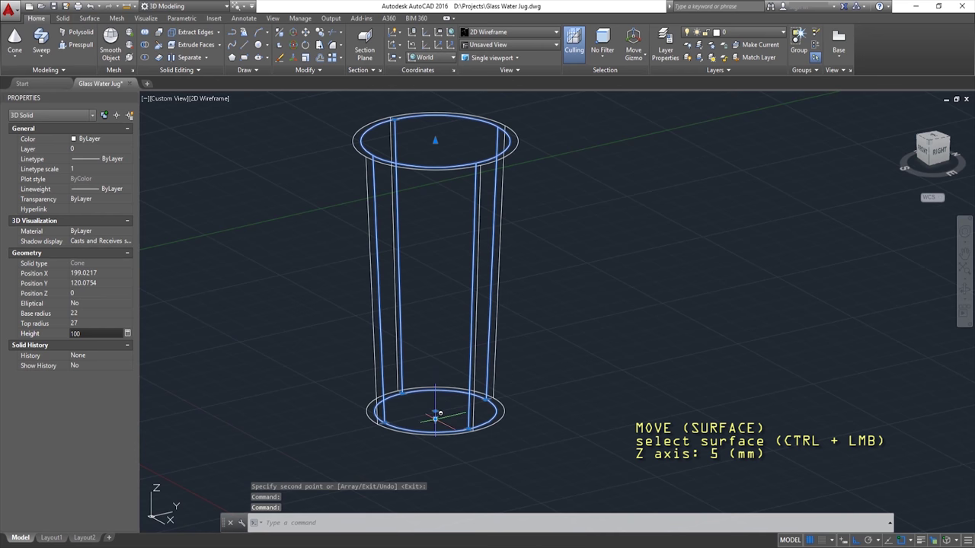
left_click(438, 412)
key("Escape")
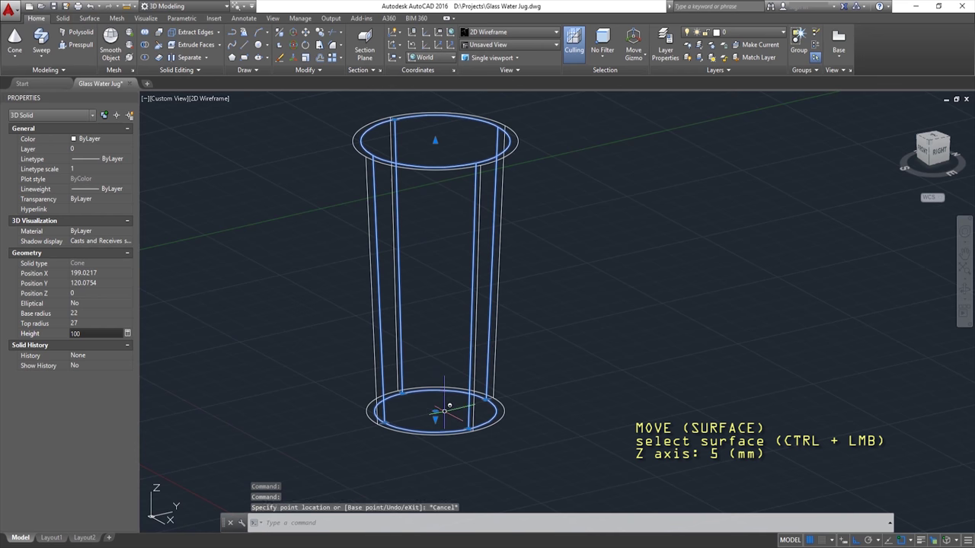
key("Escape")
left_click(435, 412, "ctrl")
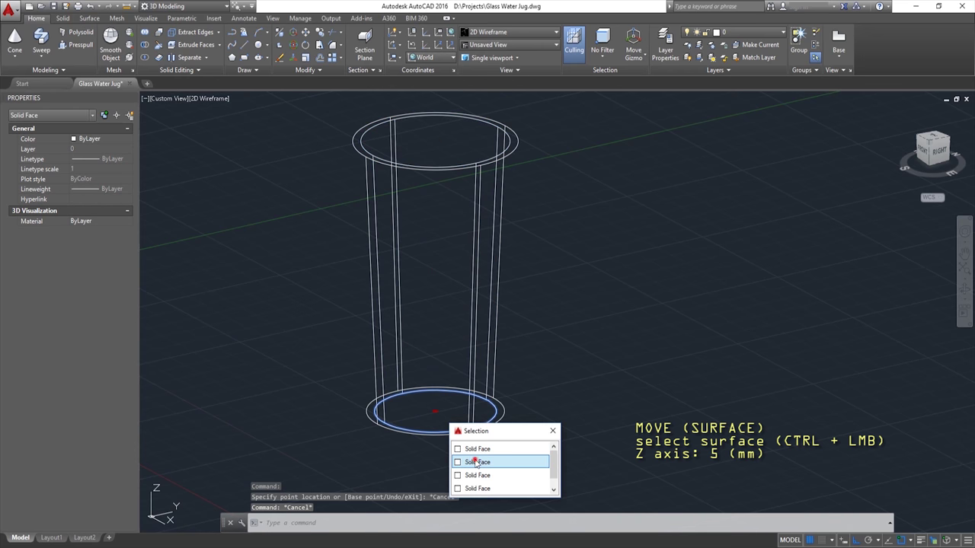
left_click(476, 463)
left_click(435, 411)
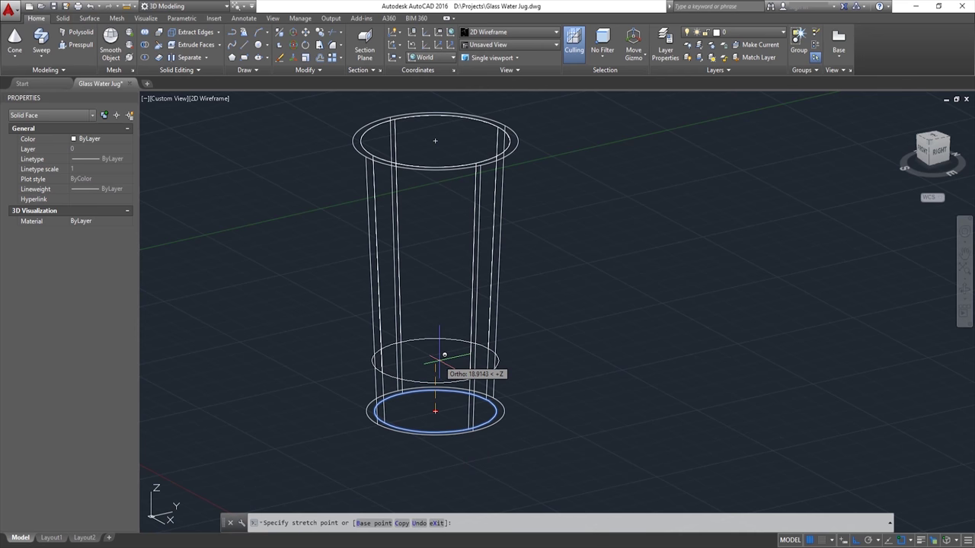
type("8")
key("Return")
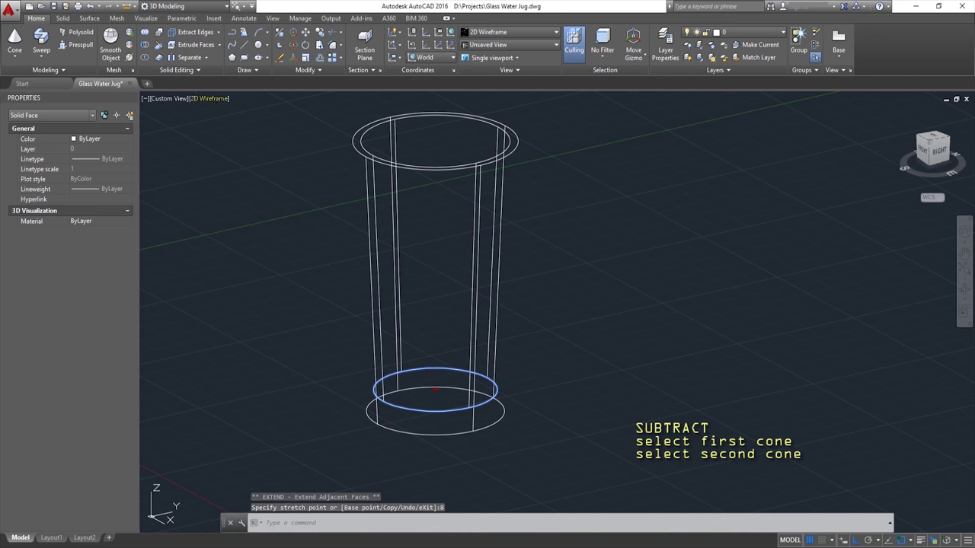
Subtract the inner cone from the outer cone to hollow out the glass
left_click(146, 44)
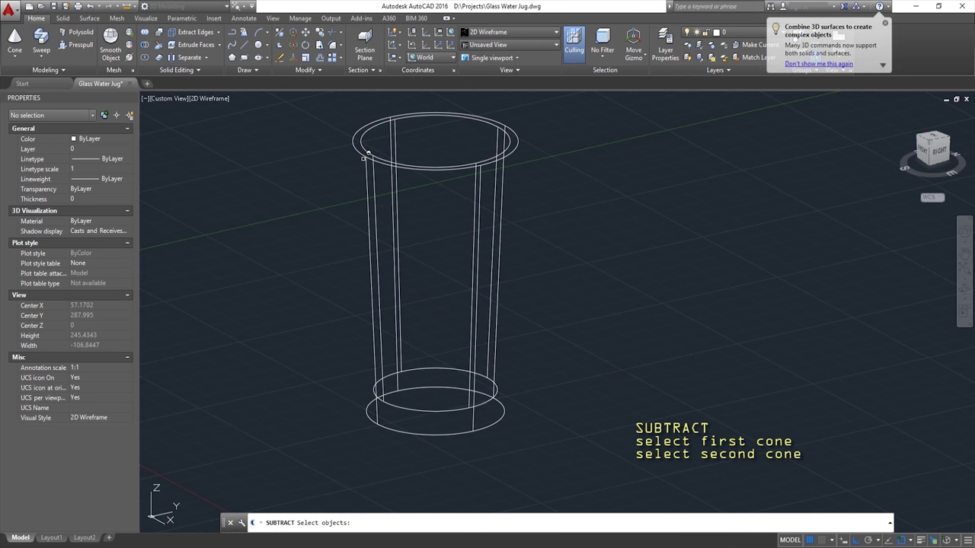
left_click(363, 138)
key("Return")
left_click(394, 190)
key("Return")
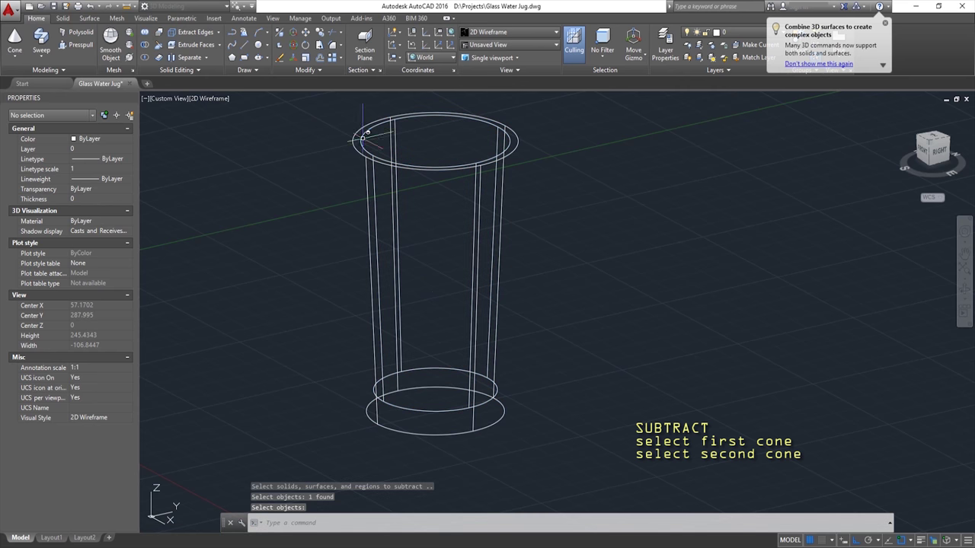
Fillet the two bottom edges of the glass with a 2 mm radius
left_click(63, 18)
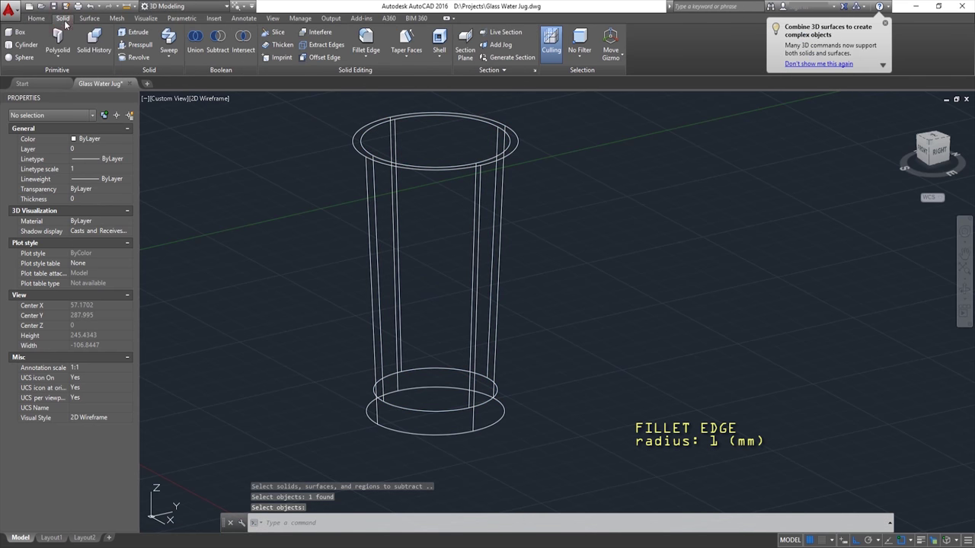
left_click(366, 42)
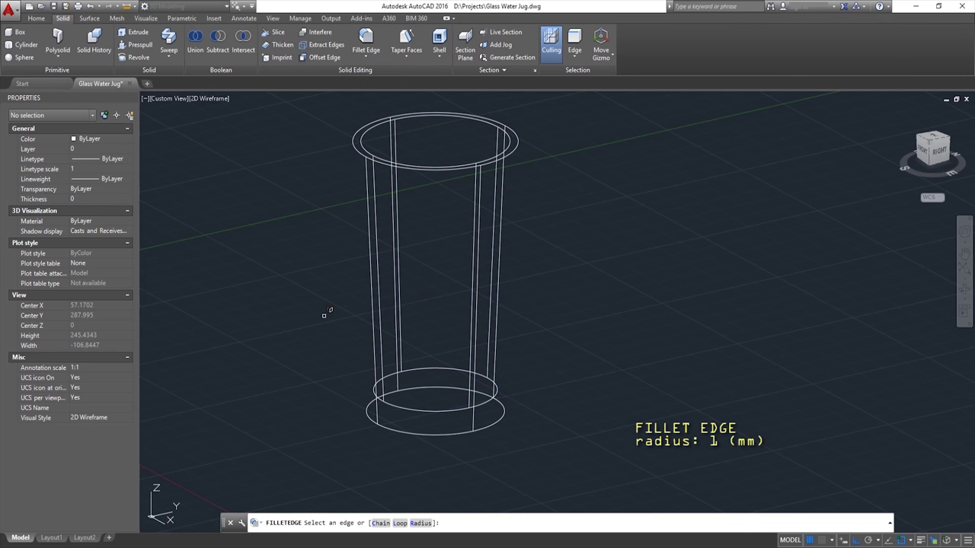
type("r")
key("Return")
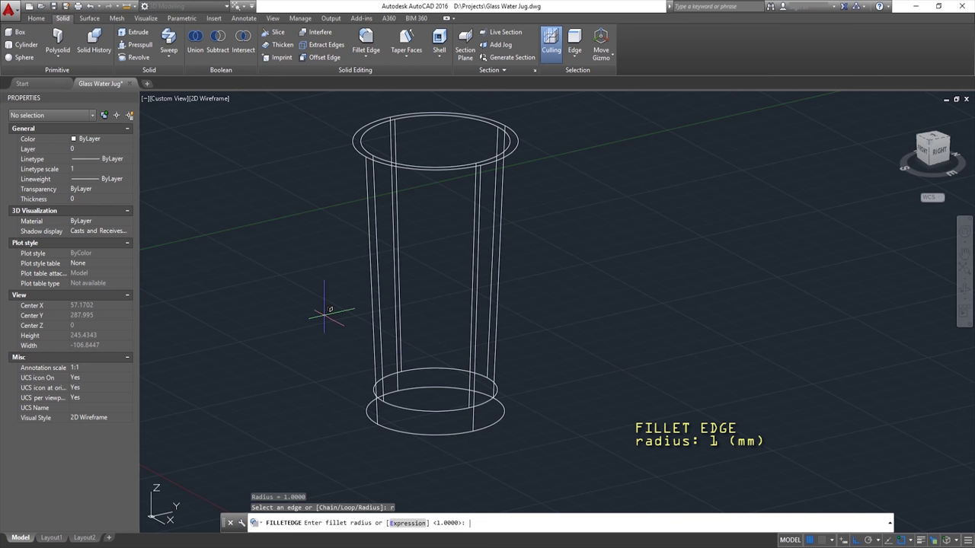
type("2")
key("Return")
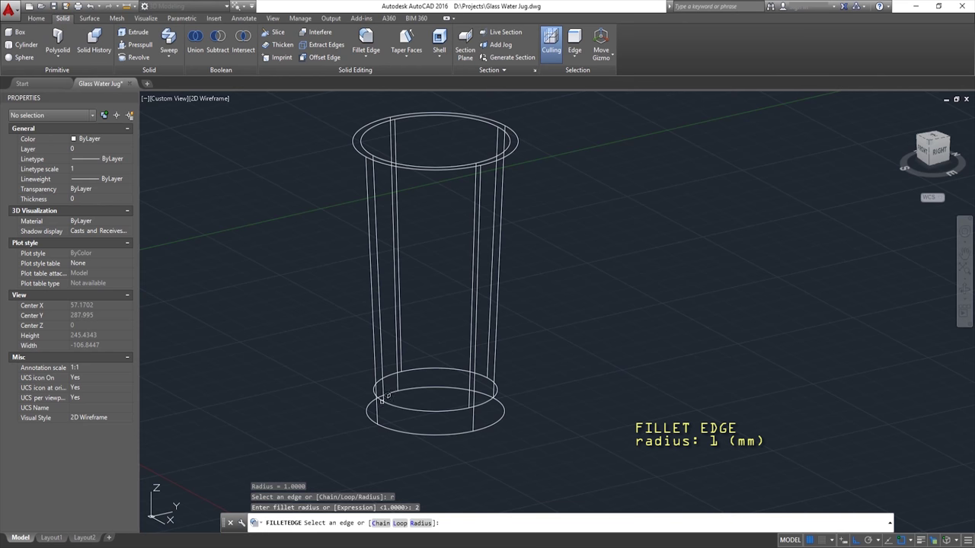
left_click(386, 426)
left_click(404, 400)
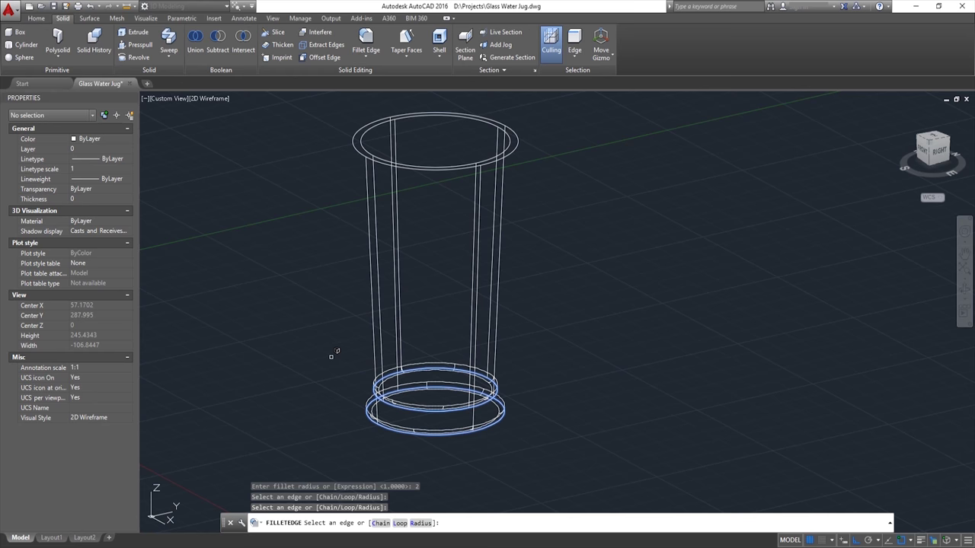
key("Return")
key("Return")
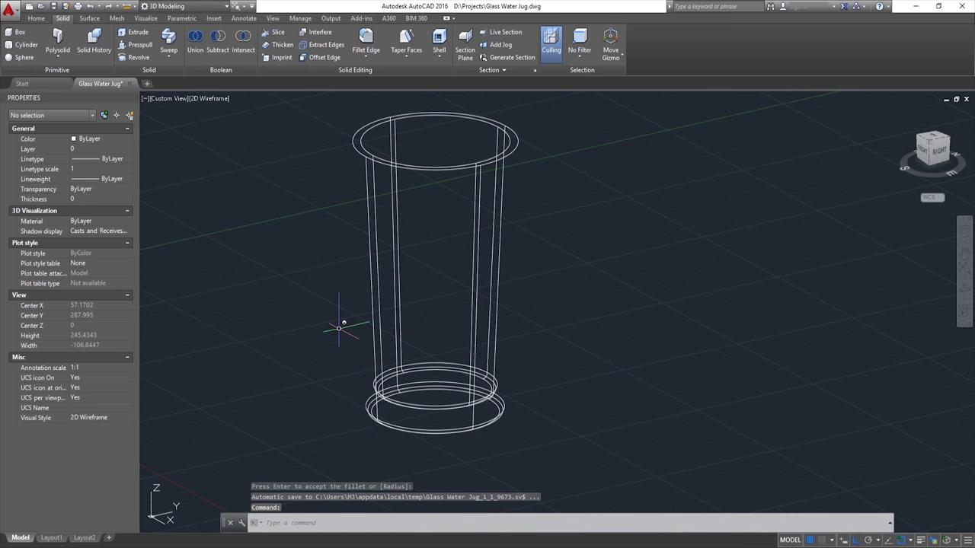
type("1")
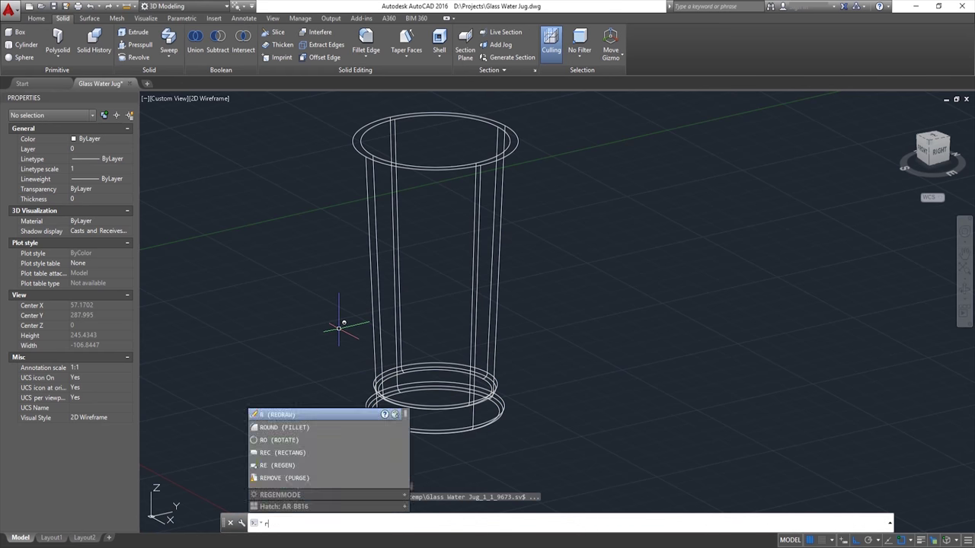
key("Return")
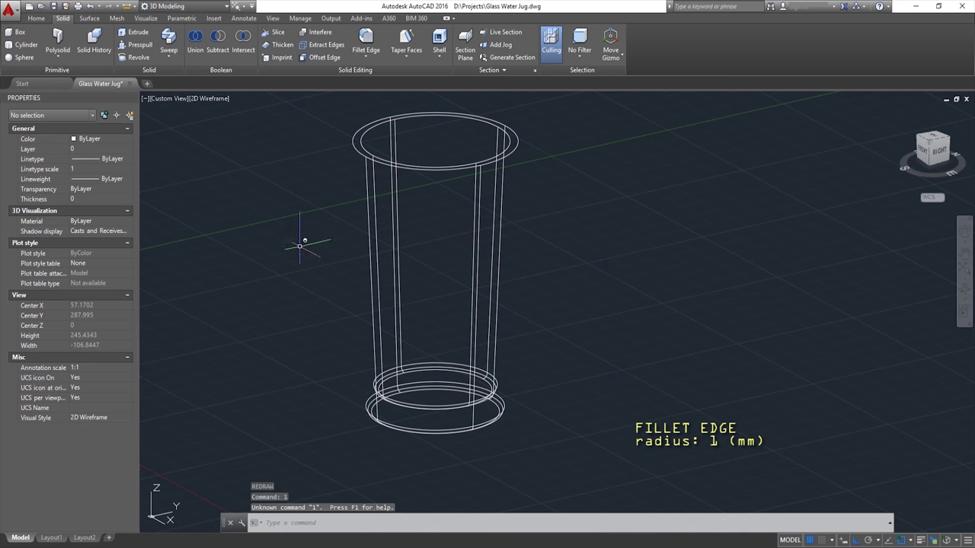
Fillet the inner and outer top rim edges with a 1 mm radius
left_click(365, 42)
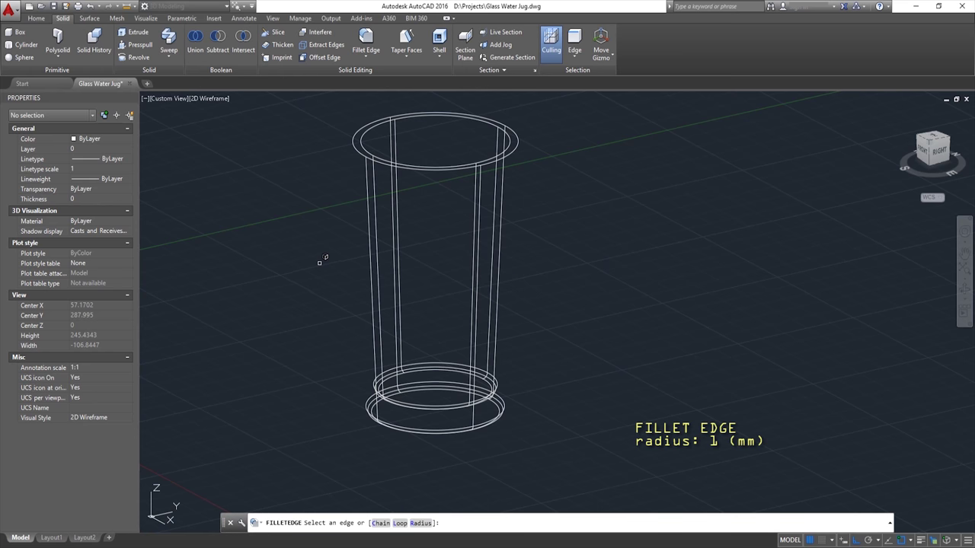
type("r")
key("Return")
key("Return")
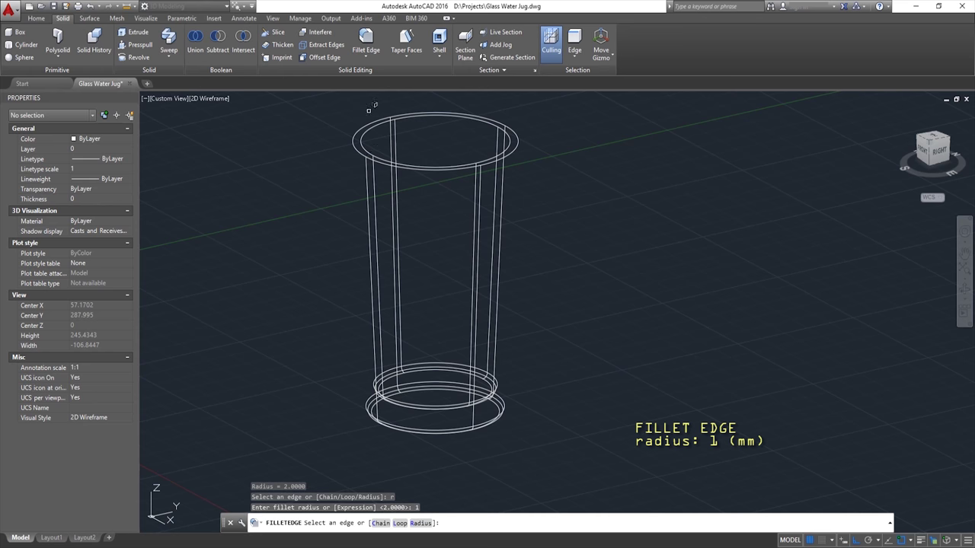
left_click(355, 150)
left_click(355, 150)
key("Return")
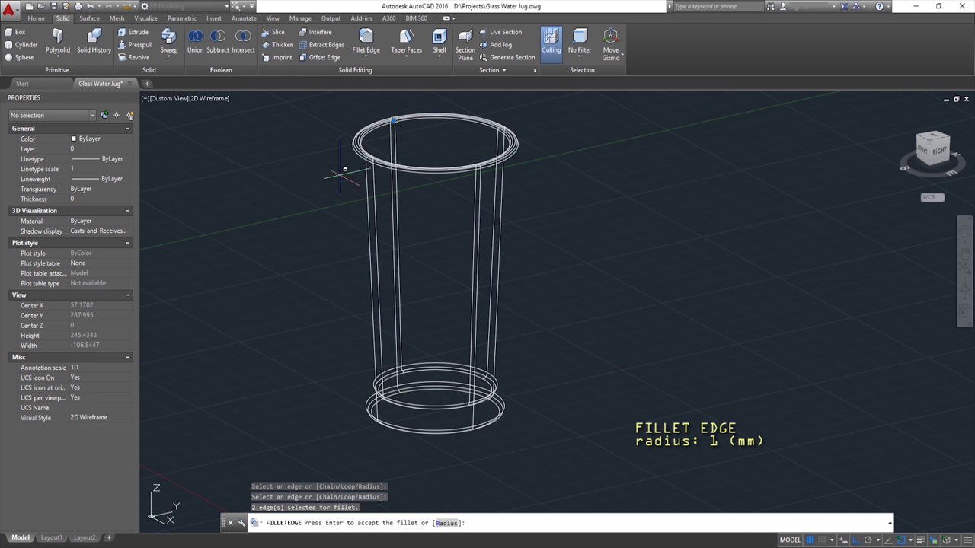
key("Return")
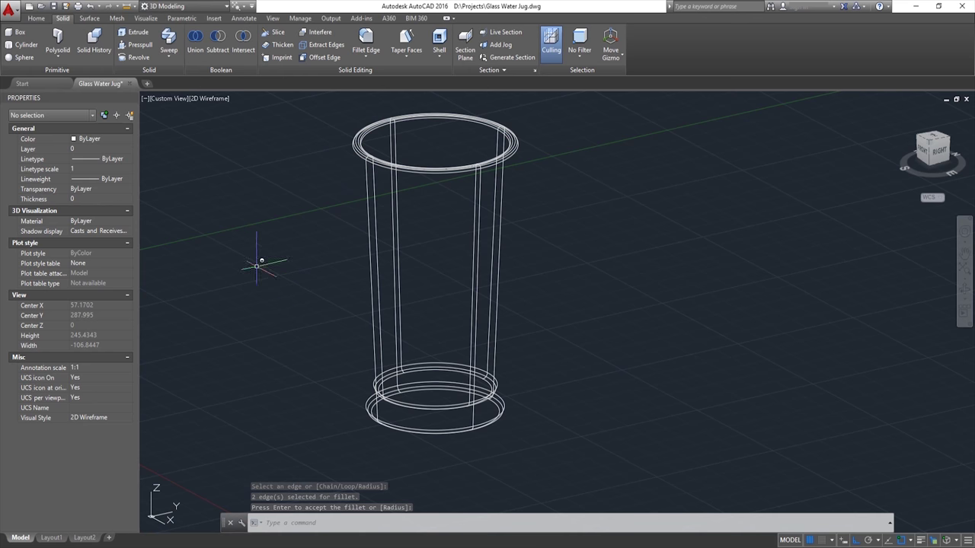
Draw a cylinder of radius 50 and height 50 at the glass bottom
left_click(27, 44)
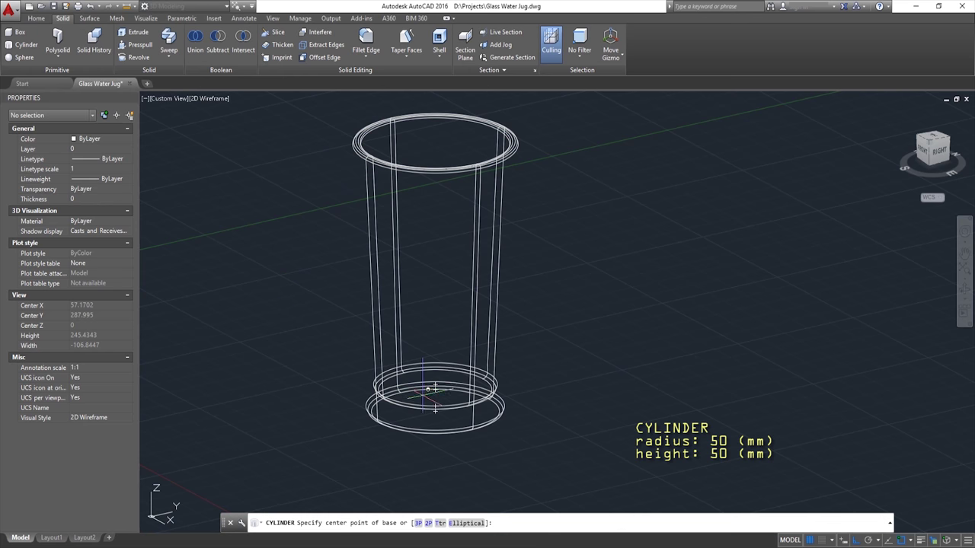
left_click(436, 387)
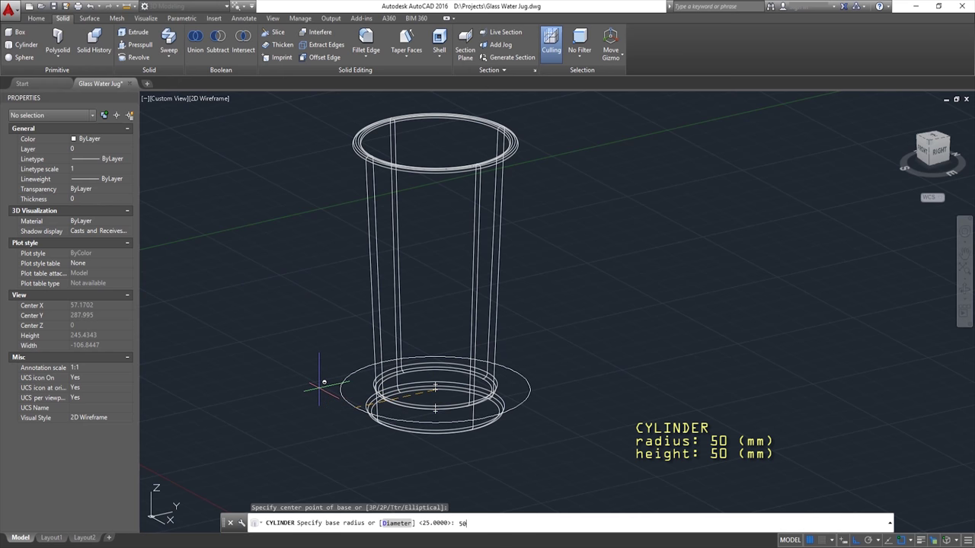
key("Return")
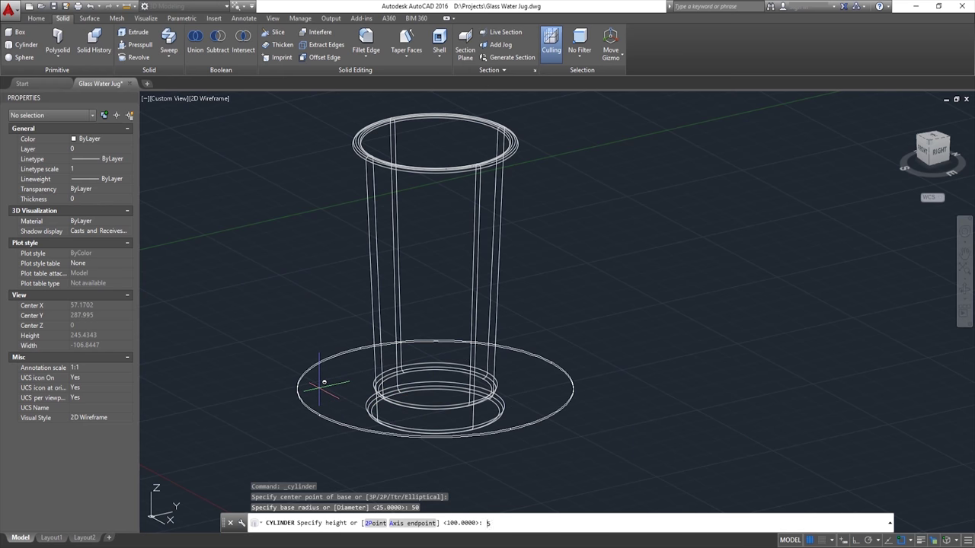
type("0")
key("Return")
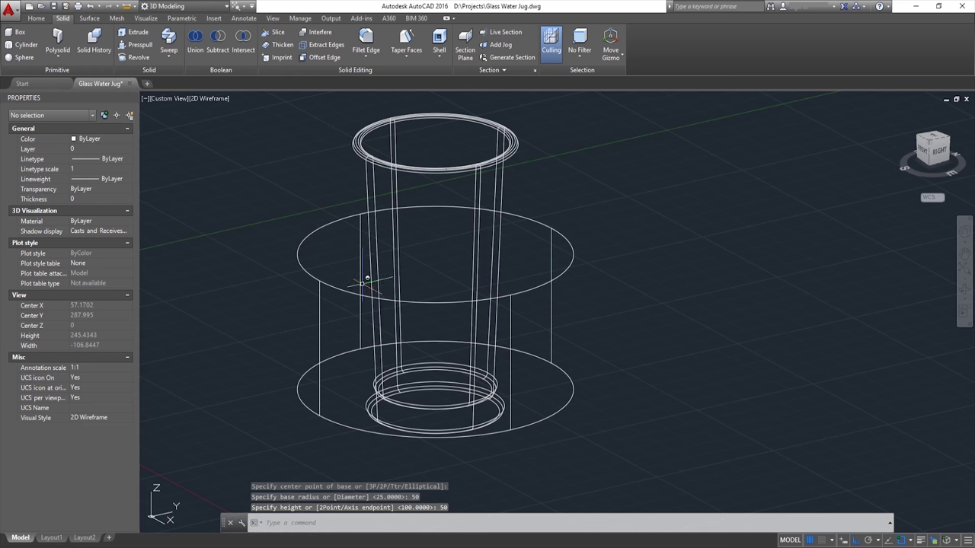
middle_click_drag(355, 281, 342, 275)
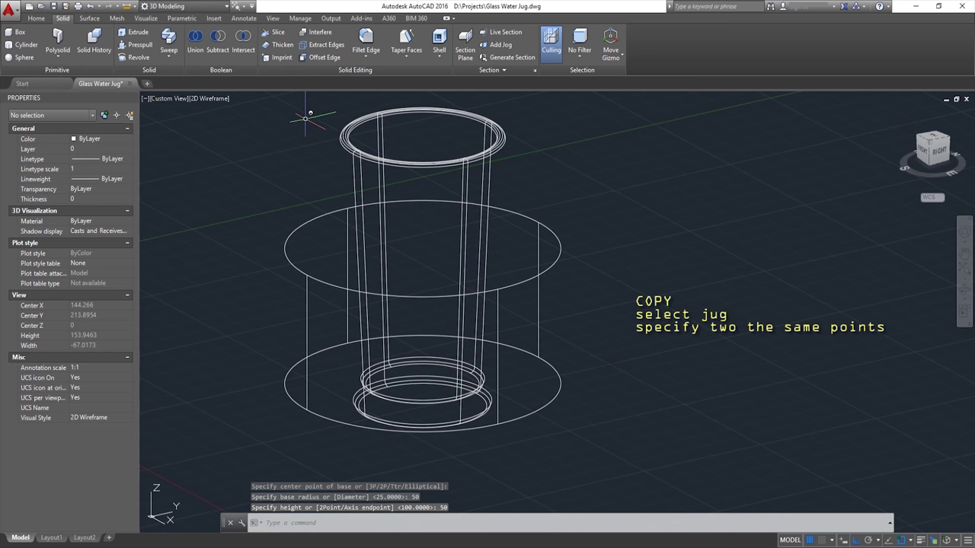
Make an in-place copy of the glass, picking the same rim point twice
left_click(350, 172)
left_click(35, 18)
left_click(319, 32)
scroll(388, 150, "up", 6)
scroll(389, 150, "up", 2)
left_click(388, 150)
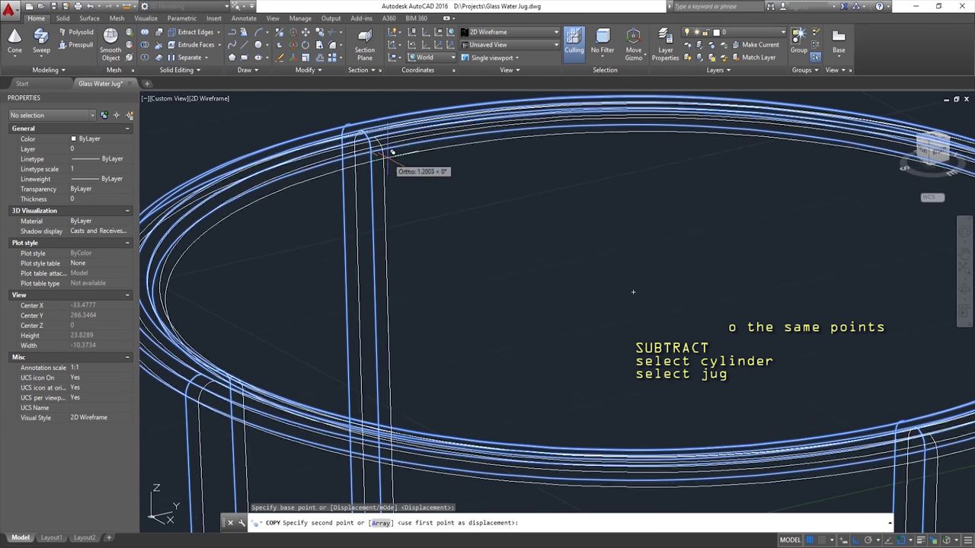
left_click(388, 150)
scroll(385, 150, "down", 8)
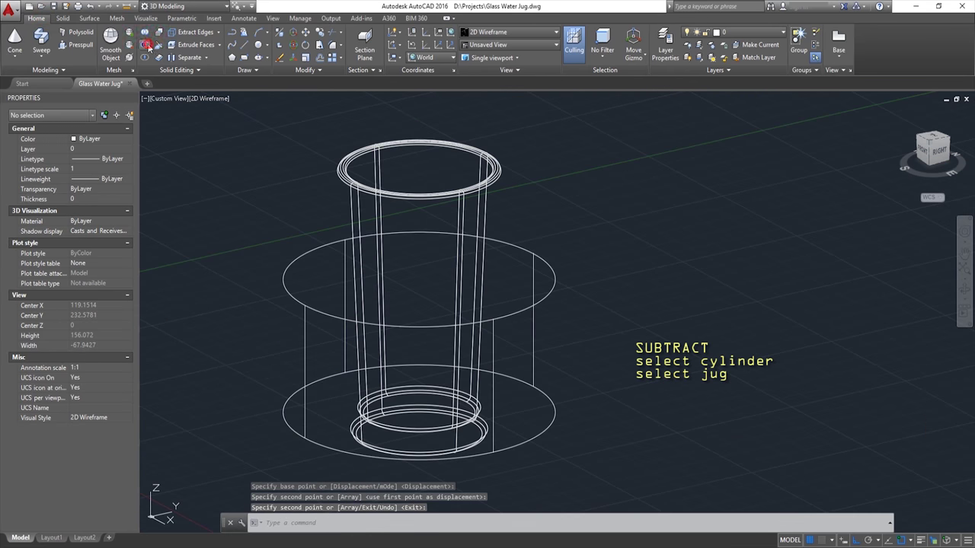
Subtract the glass copy from the 50 mm cylinder
left_click(146, 45)
left_click(294, 260)
key("Return")
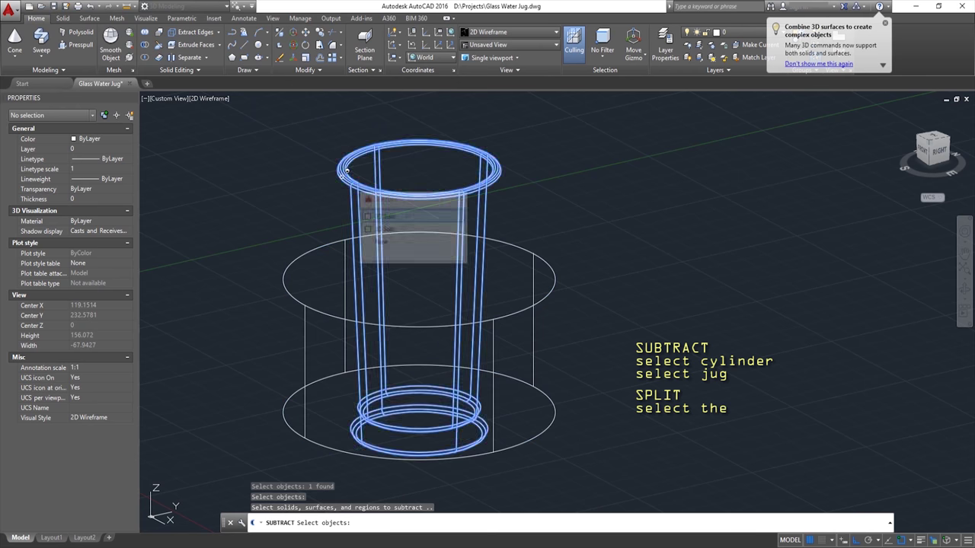
left_click(346, 171)
key("Return")
Separate the cut cylinder, delete its outer piece, and select the remaining water solid
left_click(187, 57)
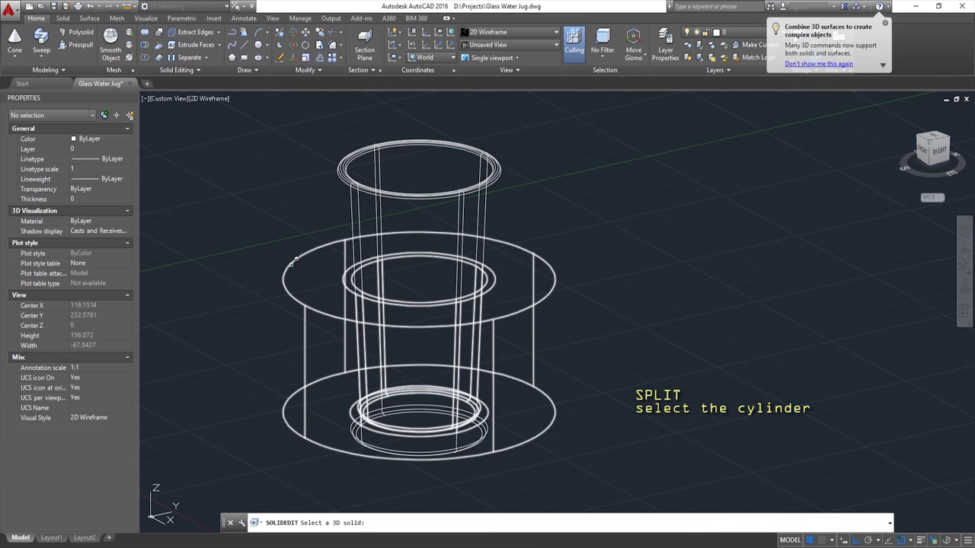
left_click(294, 260)
key("Escape")
left_click(294, 259)
left_click(281, 245)
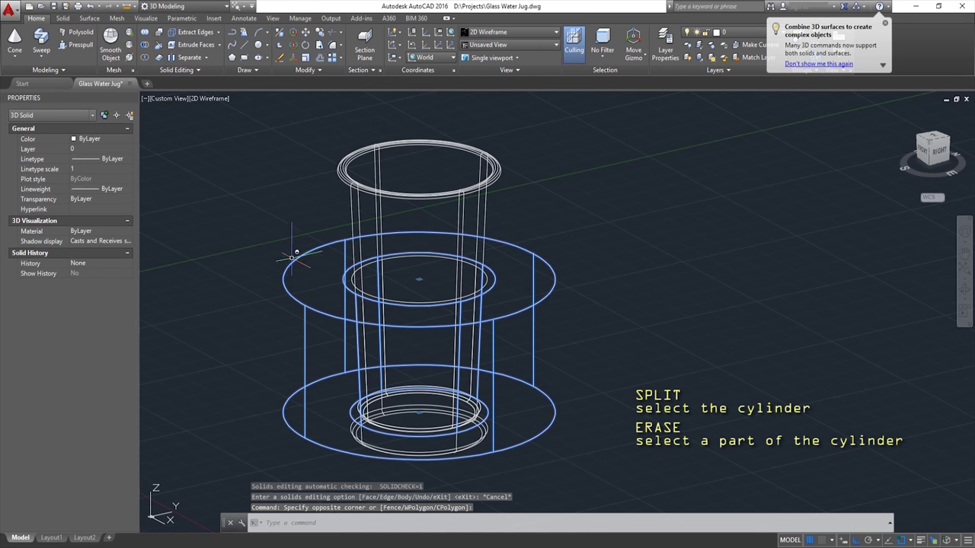
key("Delete")
mouse_move(434, 317)
middle_mouse_down("shift")
mouse_move(426, 278)
mouse_move(414, 300)
middle_mouse_up("shift")
left_click(414, 292)
Scale the glass's water solid by 0.98 about its centre with SC
type("sc")
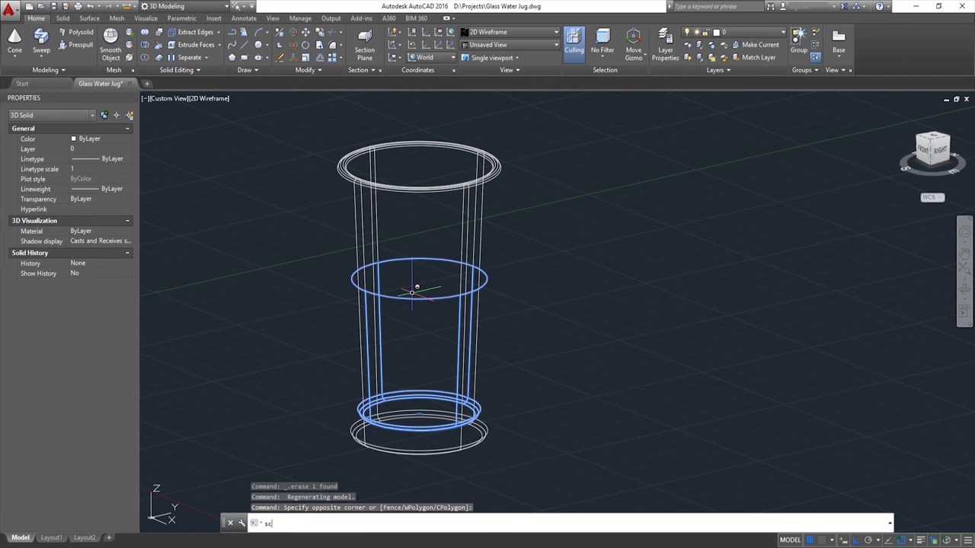
key("Return")
left_click(418, 277)
type("0.98")
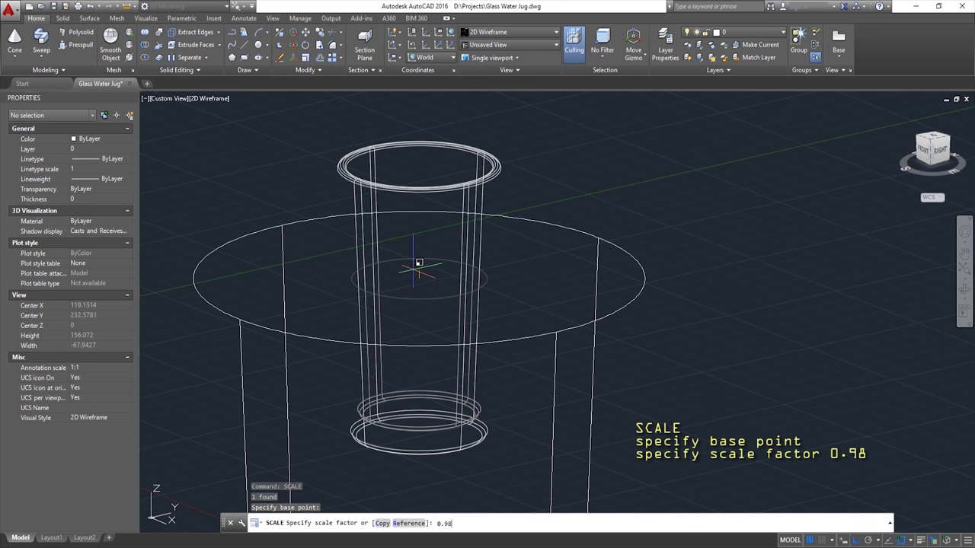
key("Return")
scroll(455, 257, "down", 3)
scroll(455, 257, "down", 1)
Pan, orbit and zoom the view to frame both the jug and the glass
mouse_move(456, 257)
middle_mouse_down()
mouse_move(476, 295)
mouse_move(515, 323)
middle_mouse_up()
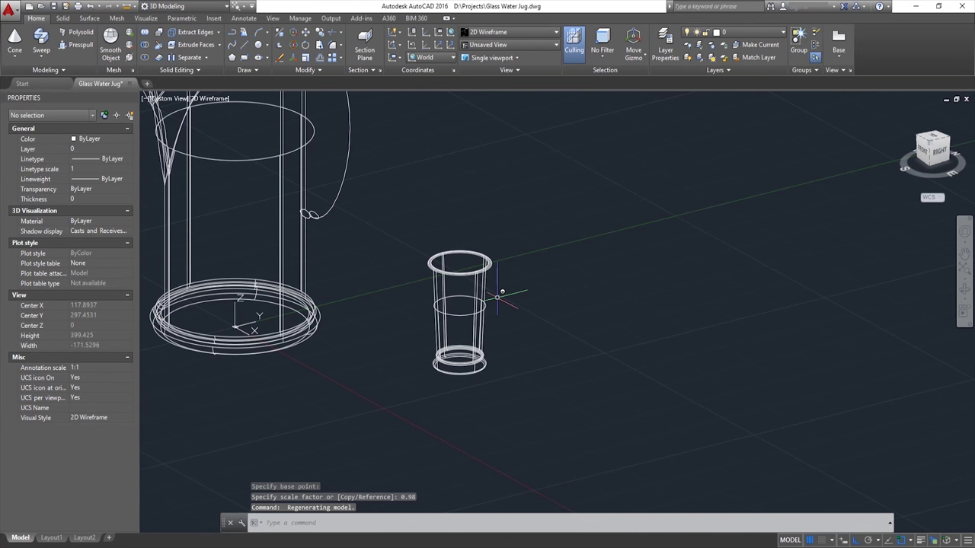
mouse_move(485, 300)
middle_mouse_down("shift")
mouse_move(538, 333)
mouse_move(531, 320)
mouse_move(541, 324)
mouse_move(536, 338)
middle_mouse_up("shift")
scroll(537, 337, "up", 5)
scroll(517, 387, "down", 2)
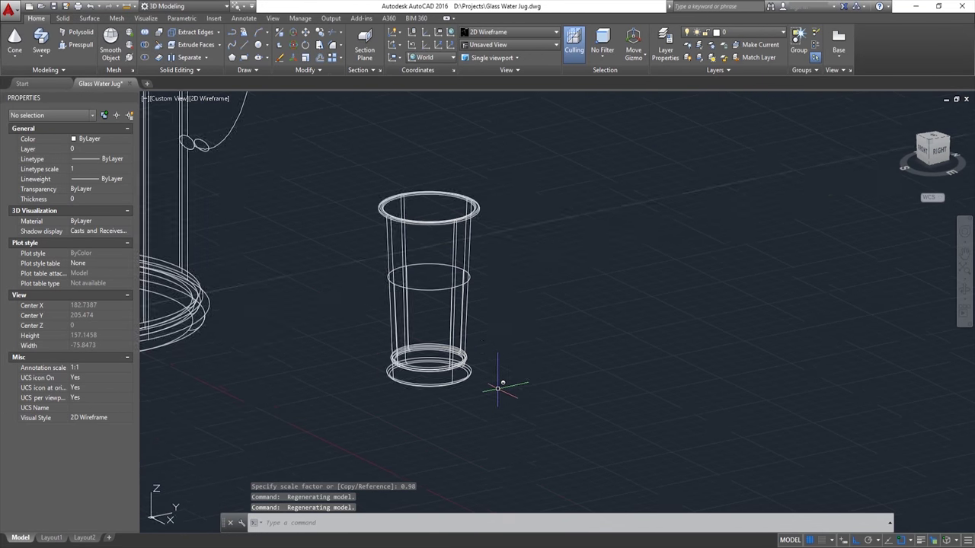
scroll(526, 373, "down", 1)
scroll(548, 359, "down", 2)
scroll(548, 353, "up", 4)
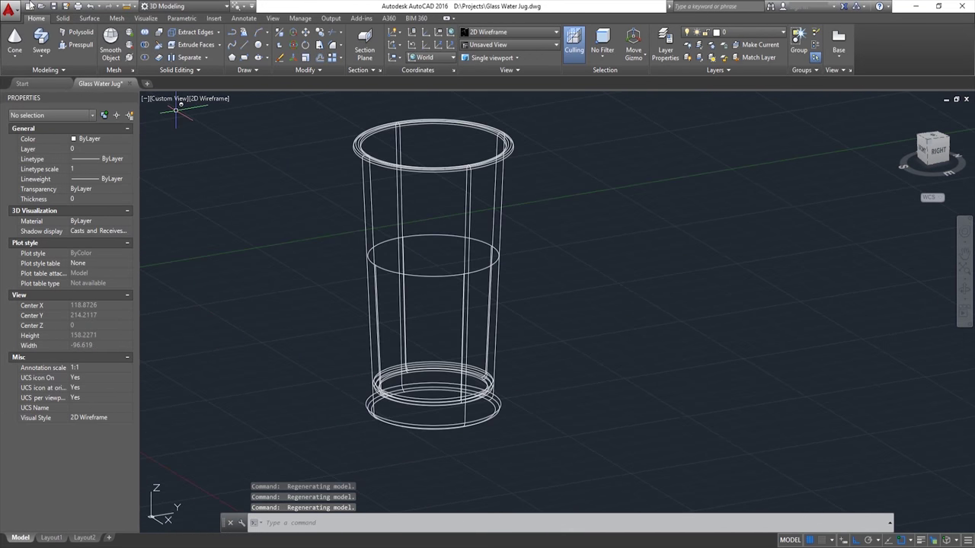
left_click(14, 53)
Draw a box beside the glass and set its height to 50 with the top grip
left_click(25, 75)
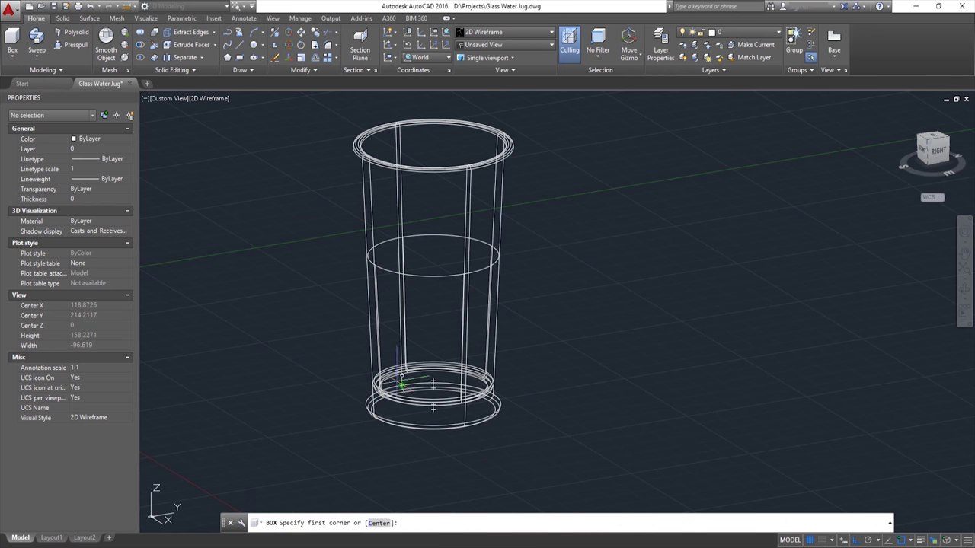
scroll(479, 425, "up", 3)
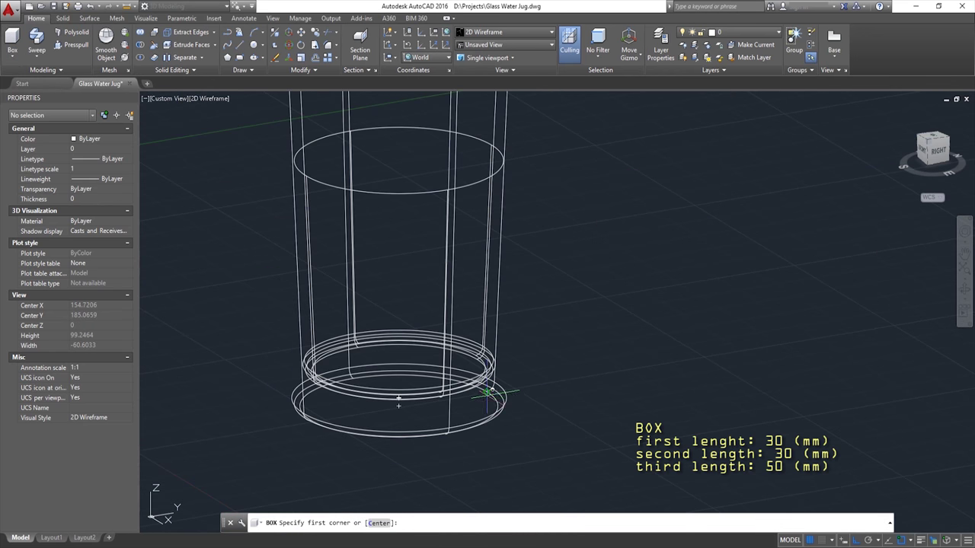
left_click(499, 398)
scroll(602, 404, "down", 3)
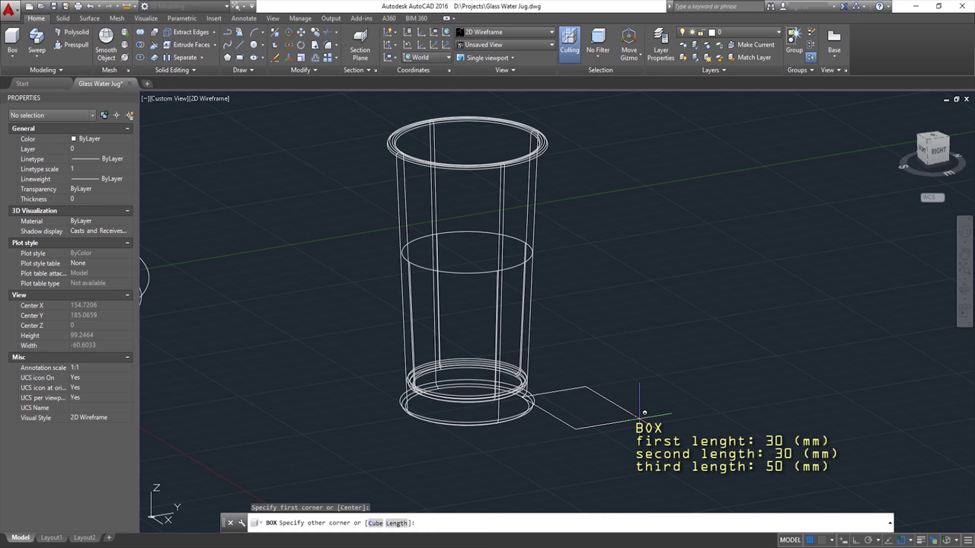
left_click(643, 412)
scroll(534, 122, "up", 3)
scroll(505, 153, "up", 2)
scroll(492, 177, "down", 4)
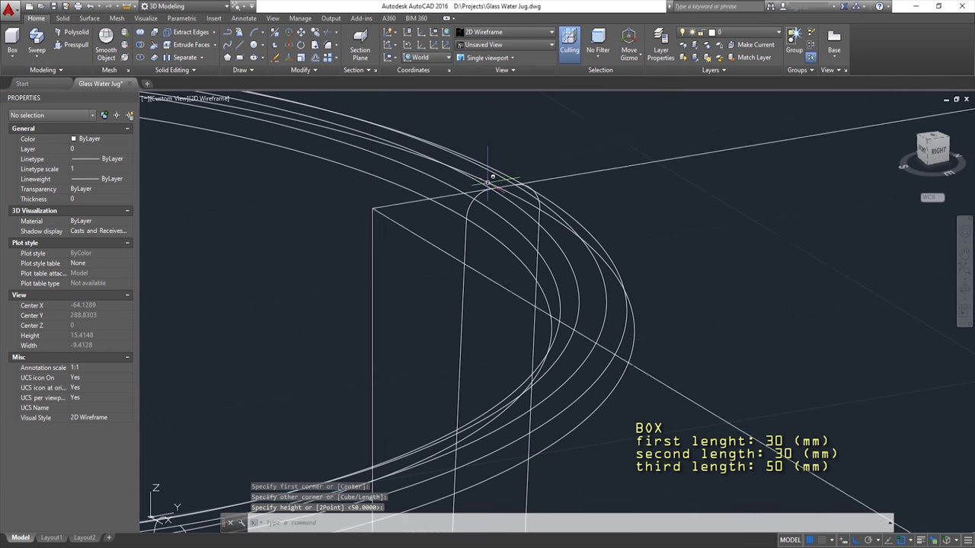
left_click(533, 228)
left_click(537, 185)
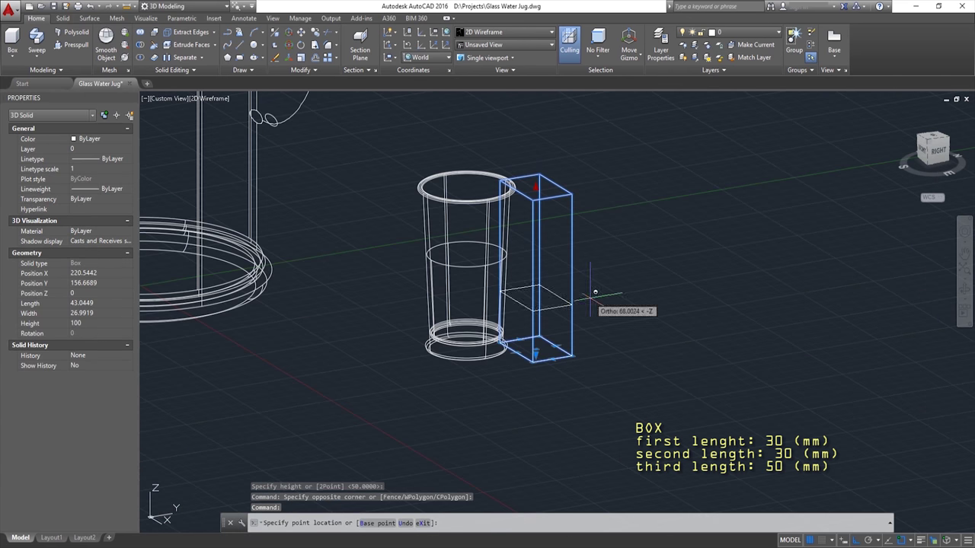
type("50")
key("Return")
left_click(435, 219)
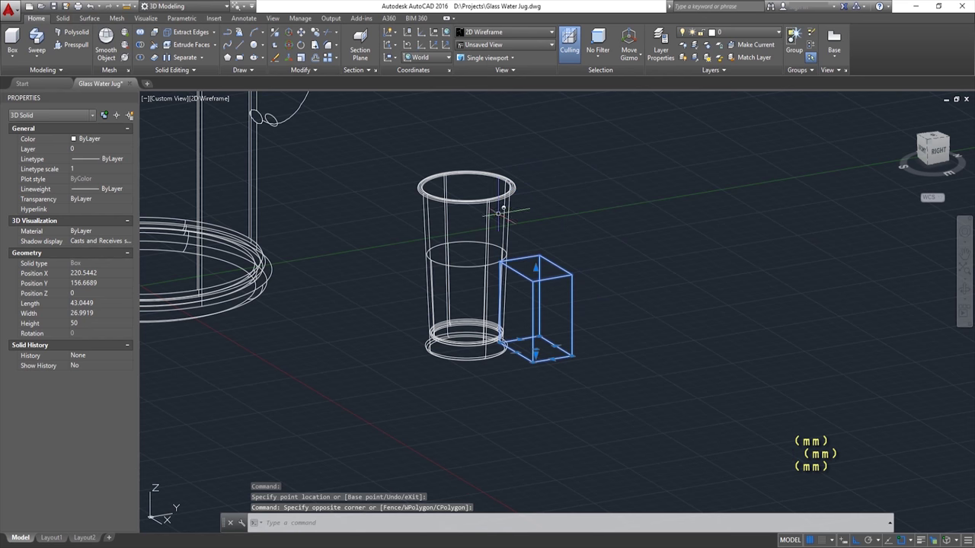
Copy the box 50 mm straight up along Z to stack it on the first
left_click(313, 45)
left_click(572, 355)
left_click(572, 276)
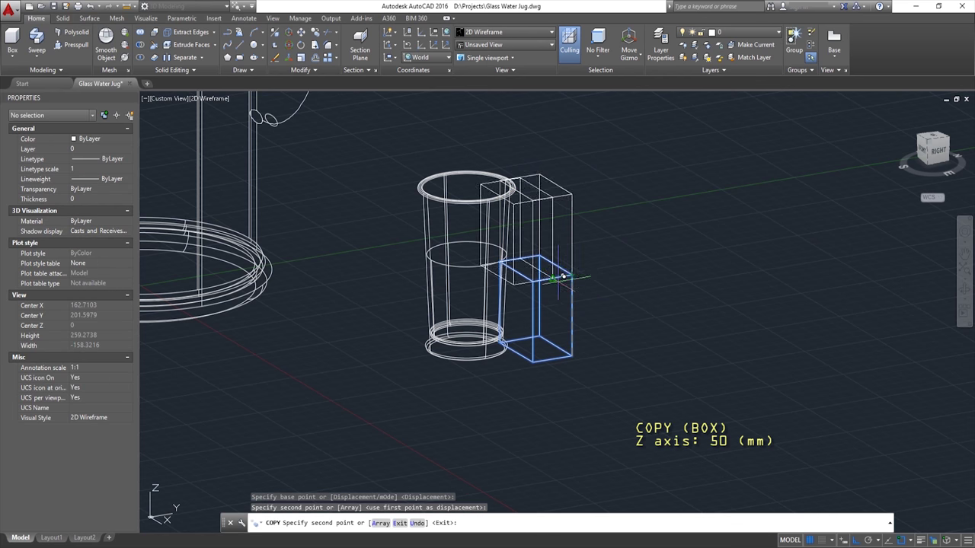
key("Escape")
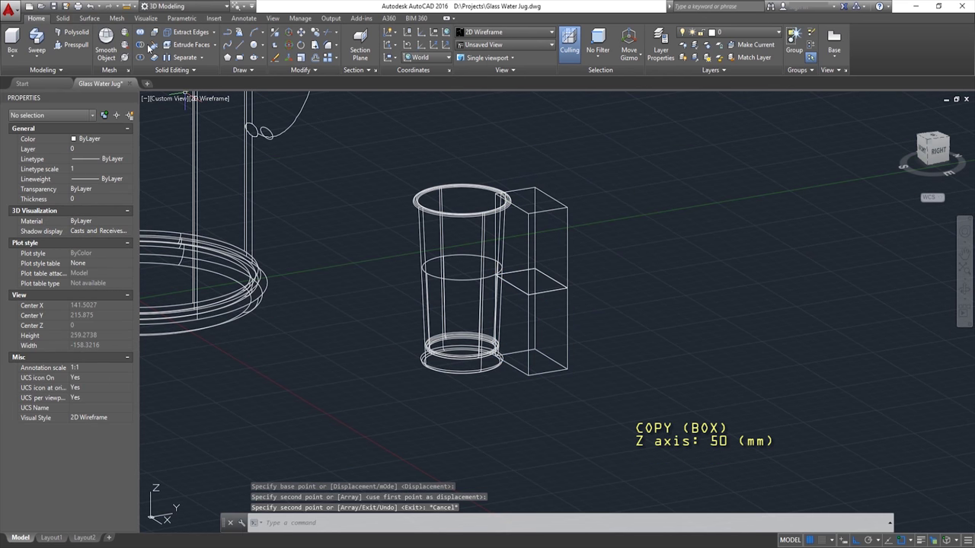
Start a SLICE and window-select the glass as the object to cut
left_click(153, 45)
left_click(461, 257)
left_click(383, 274)
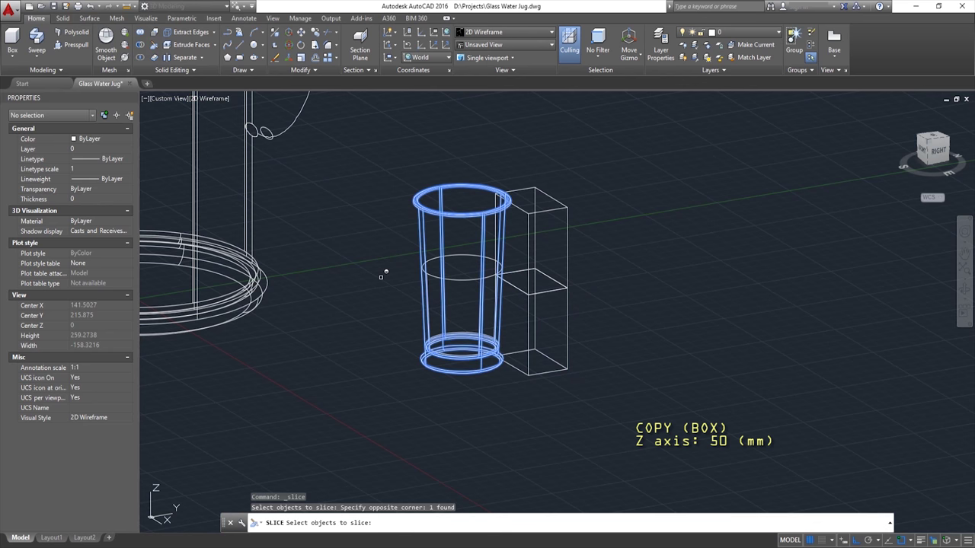
Slice the glass with three-point planes at the first two cut heights, keeping both sides
key("Return")
type("3")
key("Return")
left_click(570, 327)
left_click(627, 305)
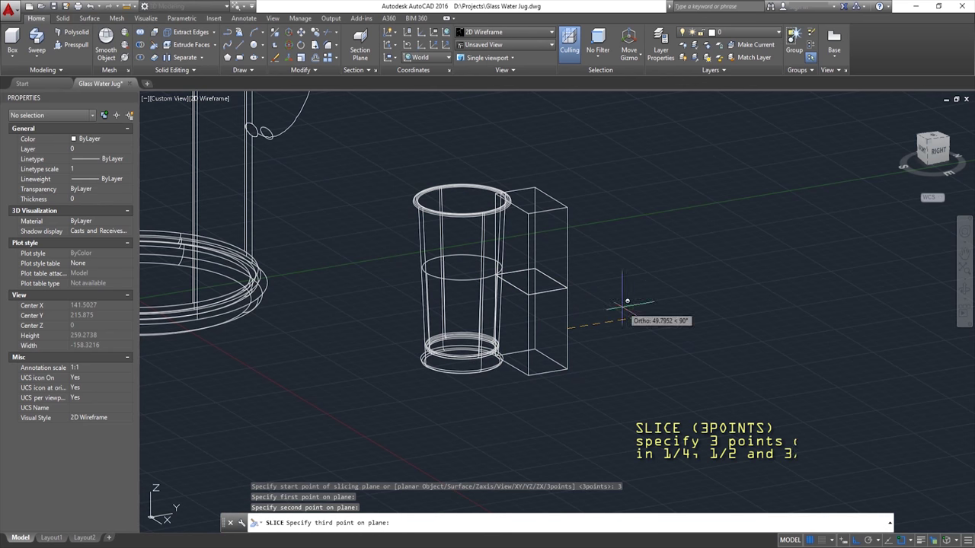
left_click(719, 326)
key("Return")
key("Return")
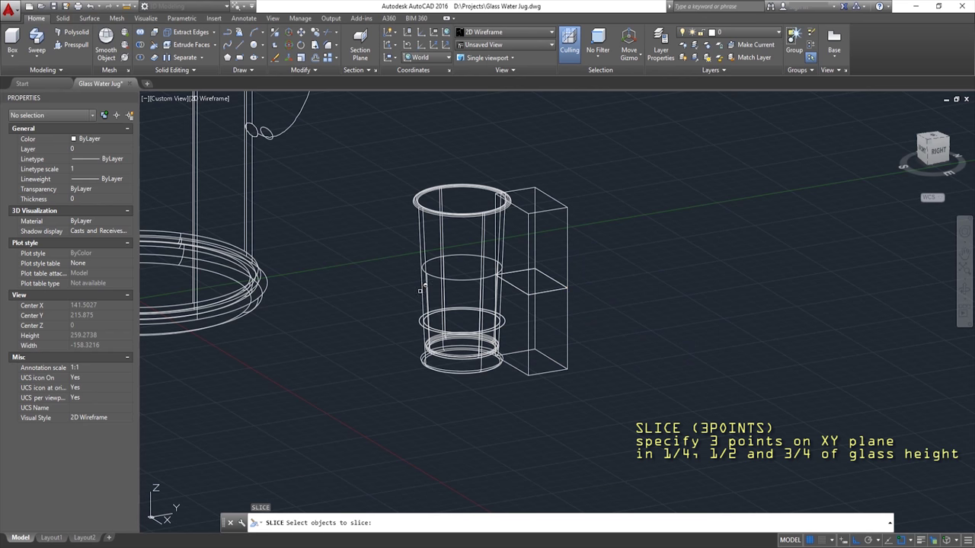
left_click(419, 290)
key("Return")
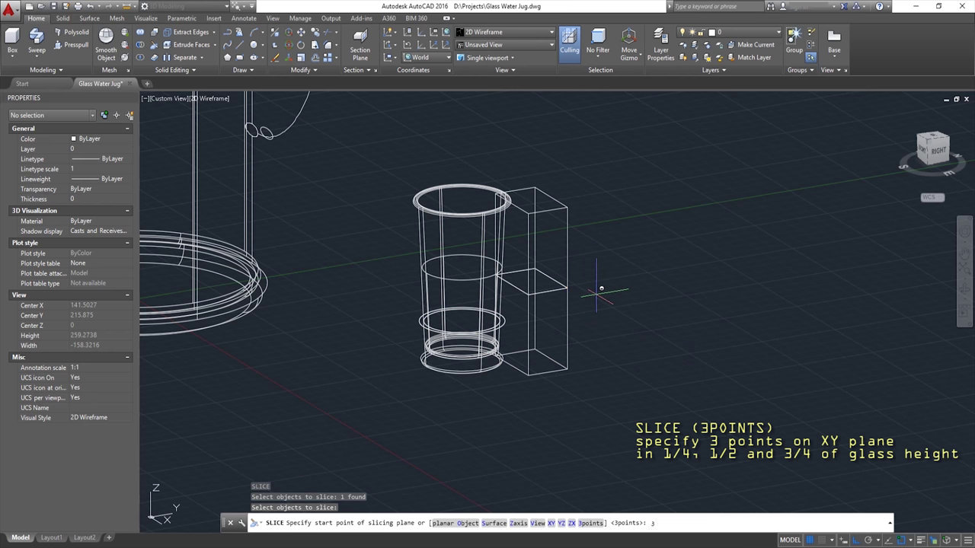
key("Return")
left_click(567, 283)
left_click(665, 256)
left_click(778, 335)
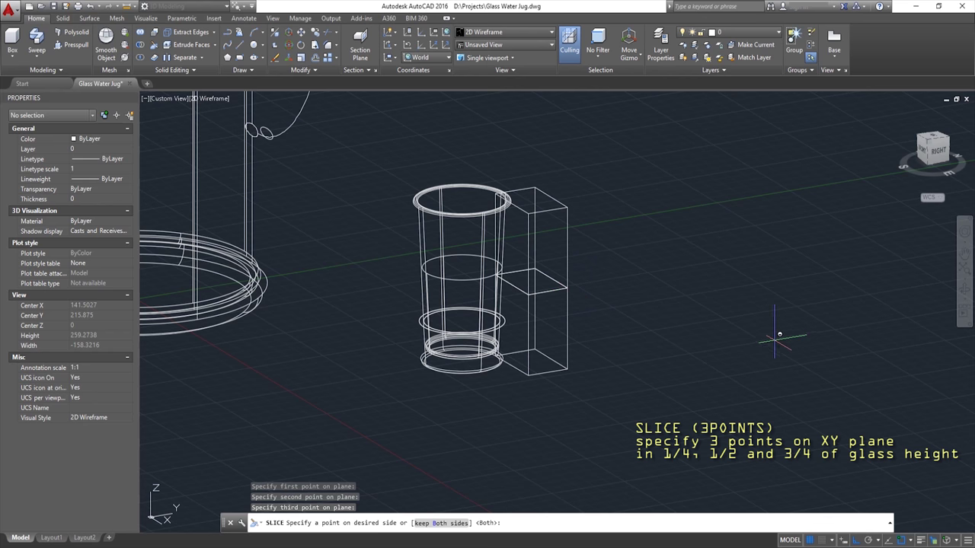
key("Return")
key("Return")
Slice the upper glass piece with a third three-point plane for the remaining cut
left_click(501, 267)
key("Return")
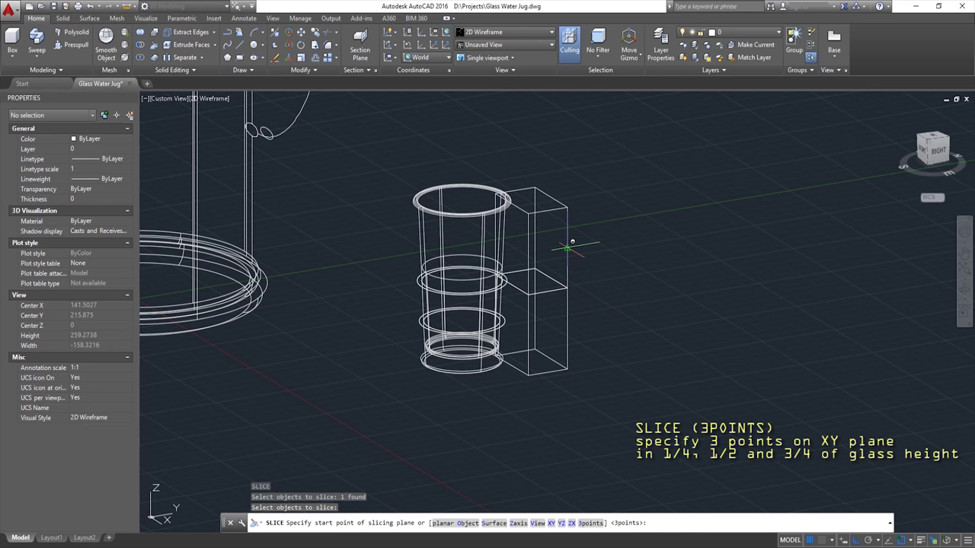
key("Escape")
key("Return")
left_click(505, 228)
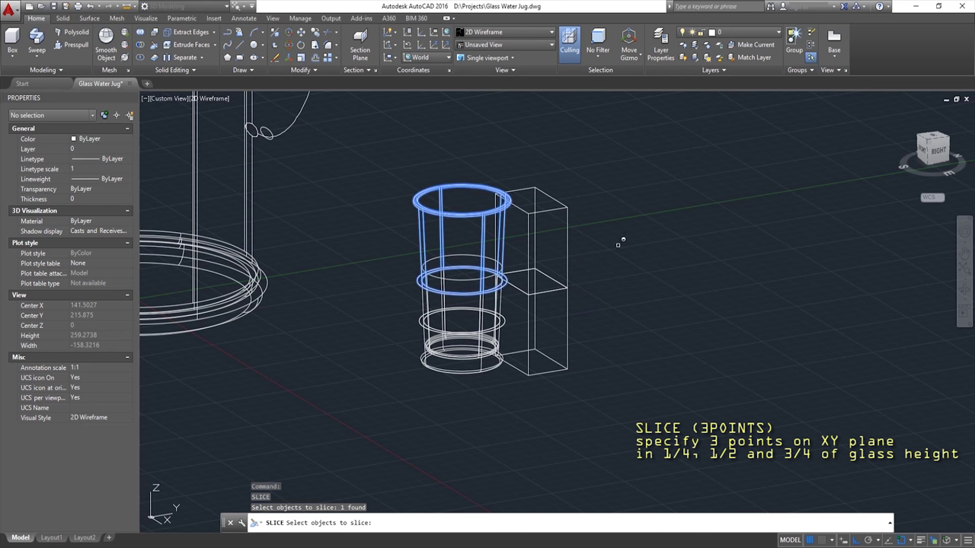
key("Return")
key("Return")
left_click(568, 247)
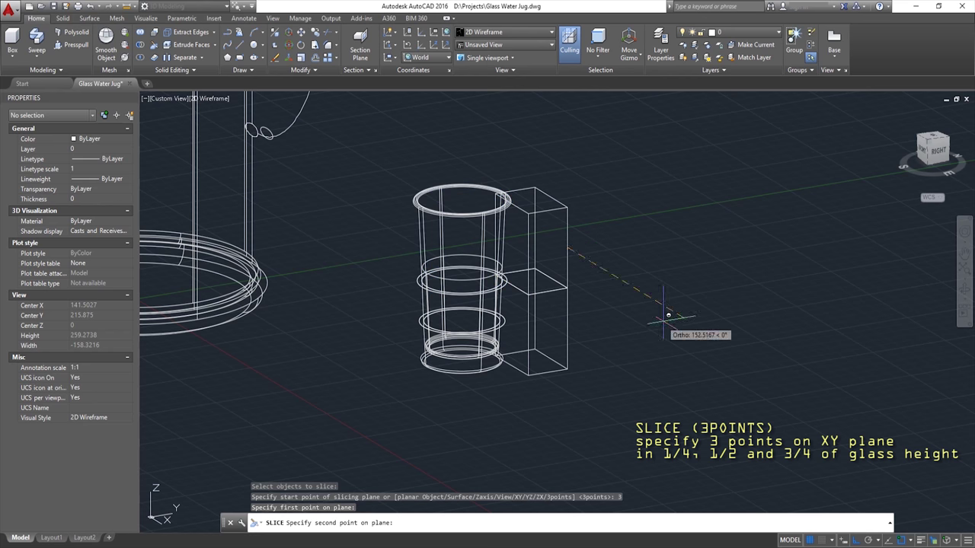
left_click(535, 230)
left_click(524, 227)
key("Return")
Window-select the box guides beside the glass and delete them
left_click(592, 191)
left_click(561, 370)
key("Delete")
left_click(12, 63)
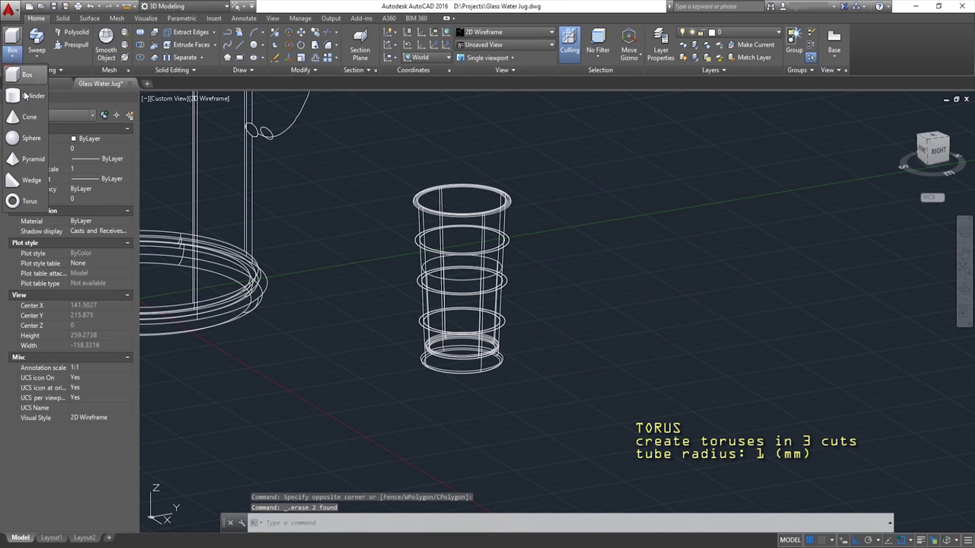
Add a torus with a 1 mm tube radius around the glass at the lower cut
left_click(29, 200)
scroll(445, 287, "up", 4)
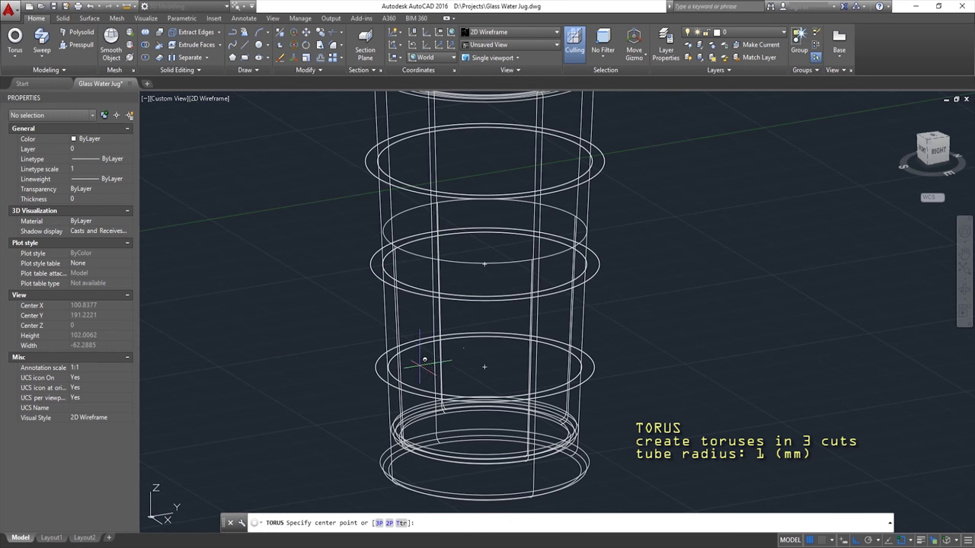
left_click(485, 366)
key("Return")
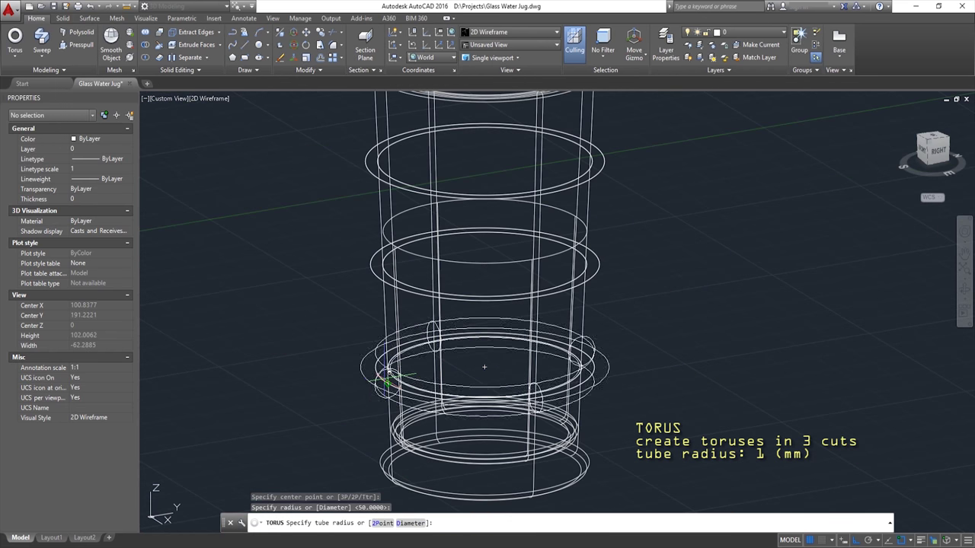
type("1")
key("Return")
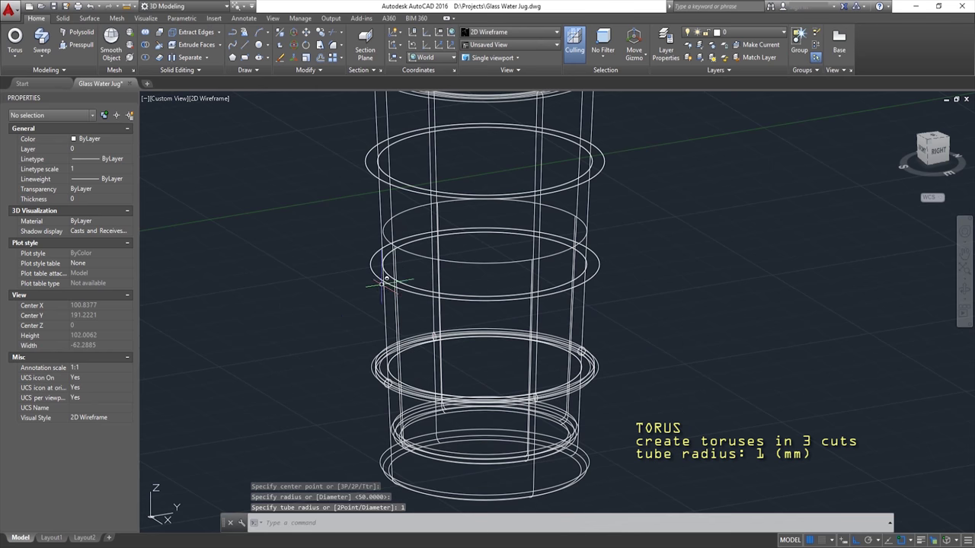
key("Return")
Add 1 mm tube-radius tori sized to the ring edges at the middle and top cuts
left_click(484, 263)
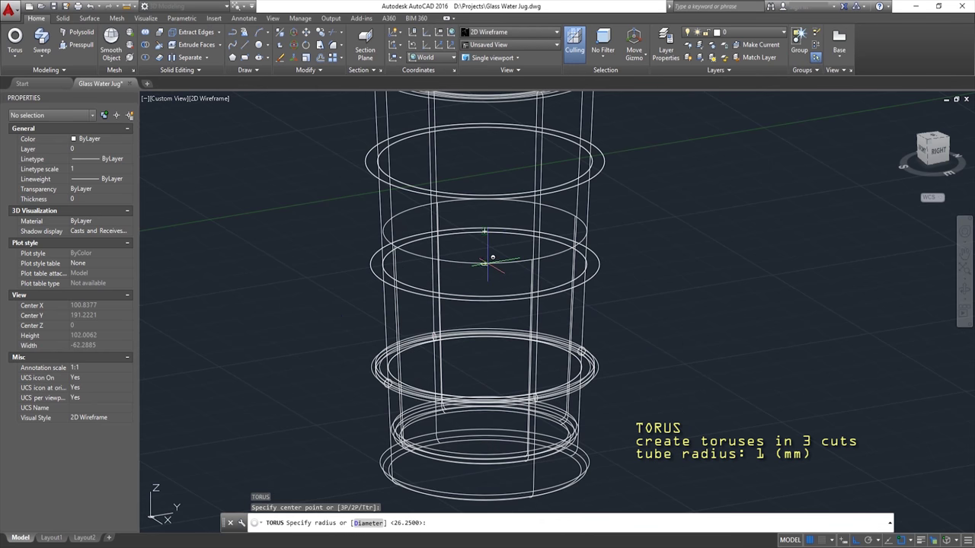
left_click(373, 266)
type("1")
key("Return")
key("Return")
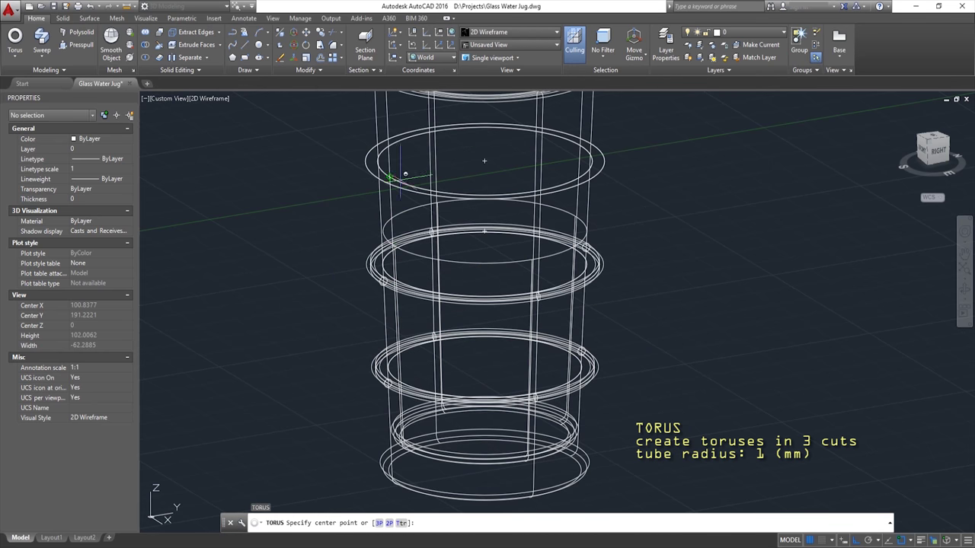
left_click(485, 159)
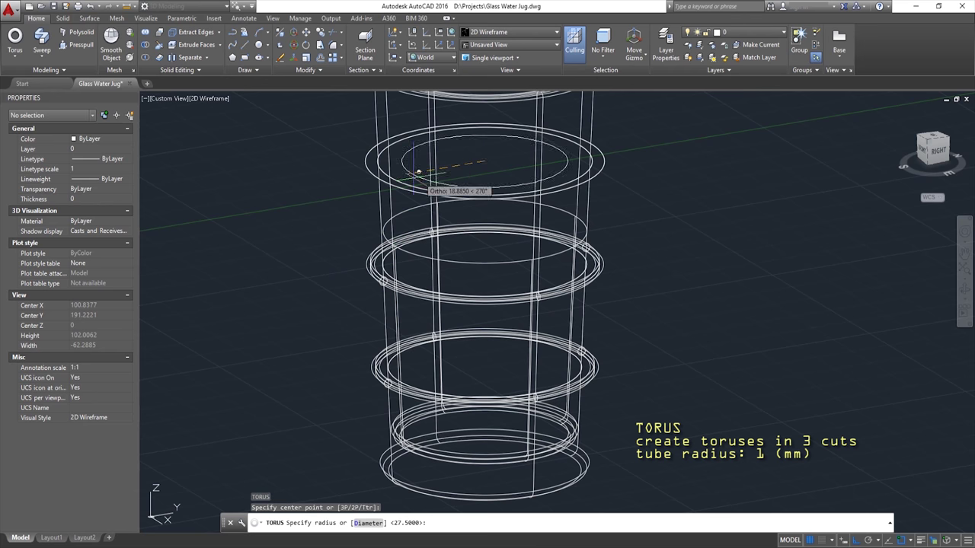
left_click(369, 163)
type("1")
key("Return")
scroll(322, 220, "down", 2)
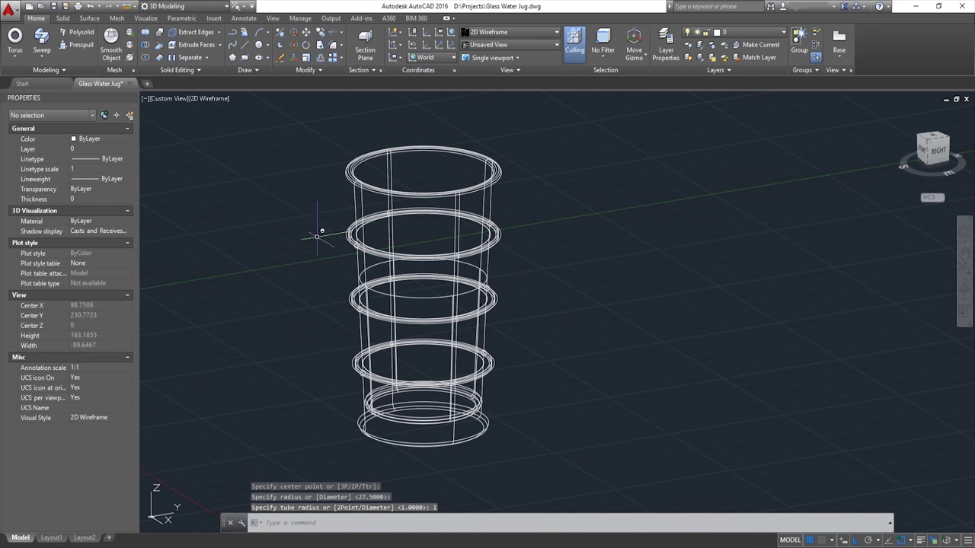
Union the four sliced glass pieces back into a single solid
left_click(144, 32)
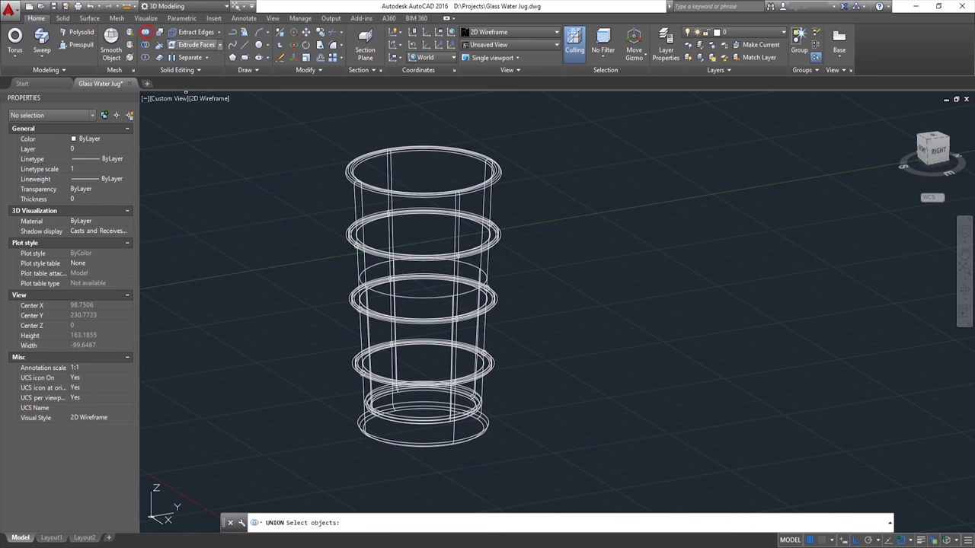
left_click(353, 172)
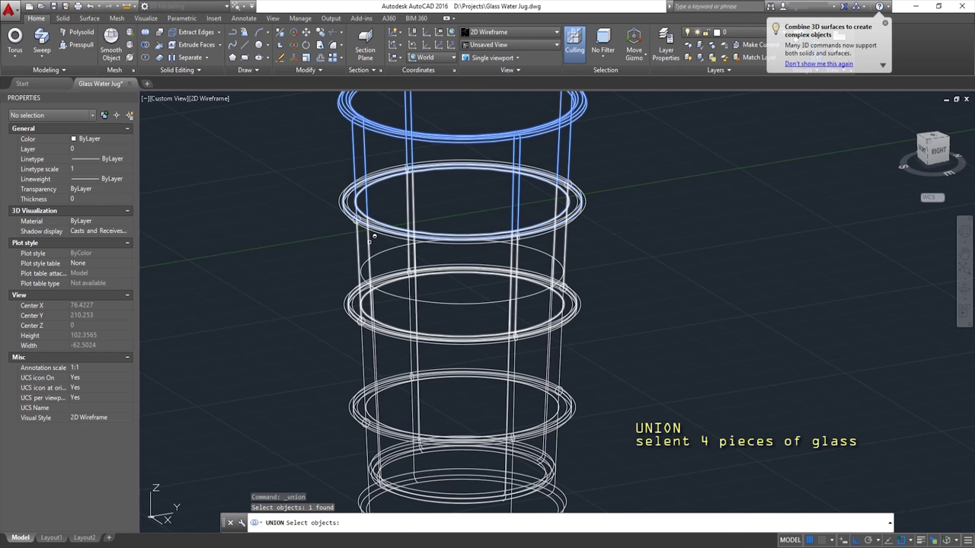
left_click(375, 238)
left_click(393, 245)
left_click(360, 304)
left_click(348, 305)
left_click(352, 407)
key("Return")
middle_click_drag(421, 379, 421, 437)
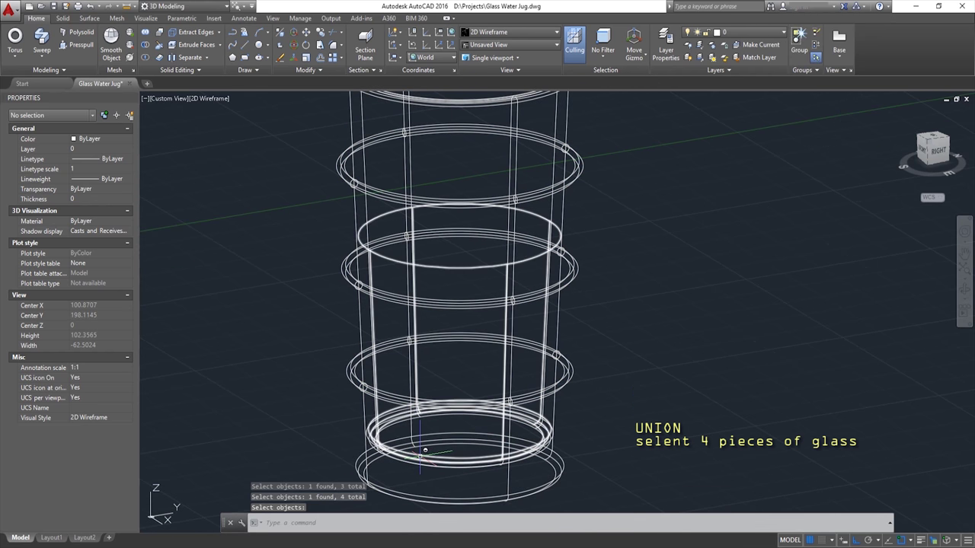
scroll(329, 385, "down", 2)
mouse_move(316, 363)
middle_mouse_down("shift")
mouse_move(293, 352)
mouse_move(300, 355)
middle_mouse_up("shift")
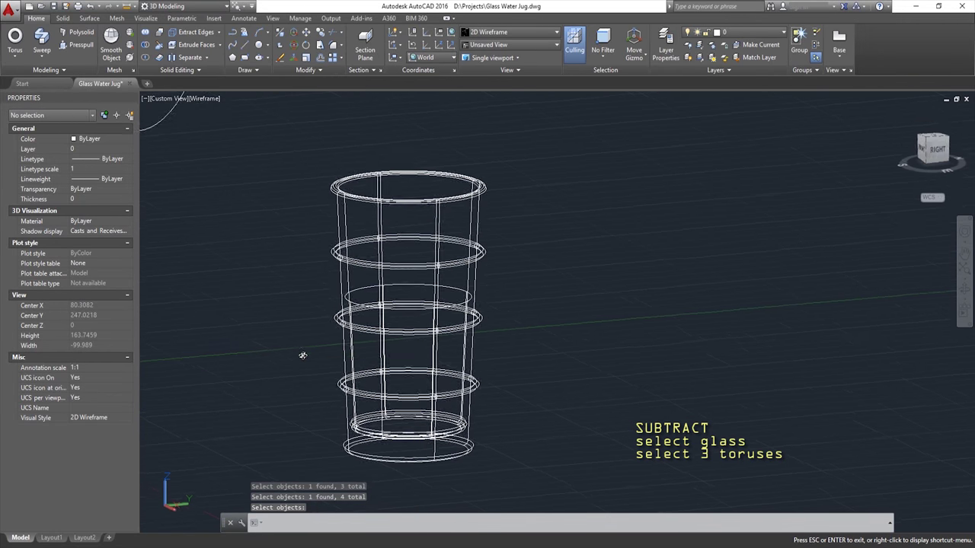
Subtract the top, middle and bottom tori from the glass to cut grooves
left_click(145, 48)
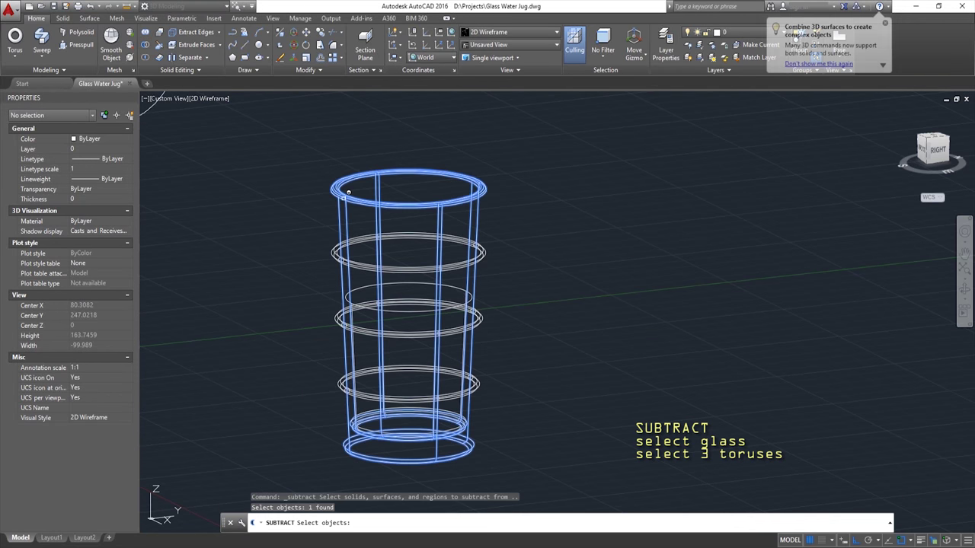
left_click(349, 193)
key("Return")
left_click(334, 253)
left_click(336, 320)
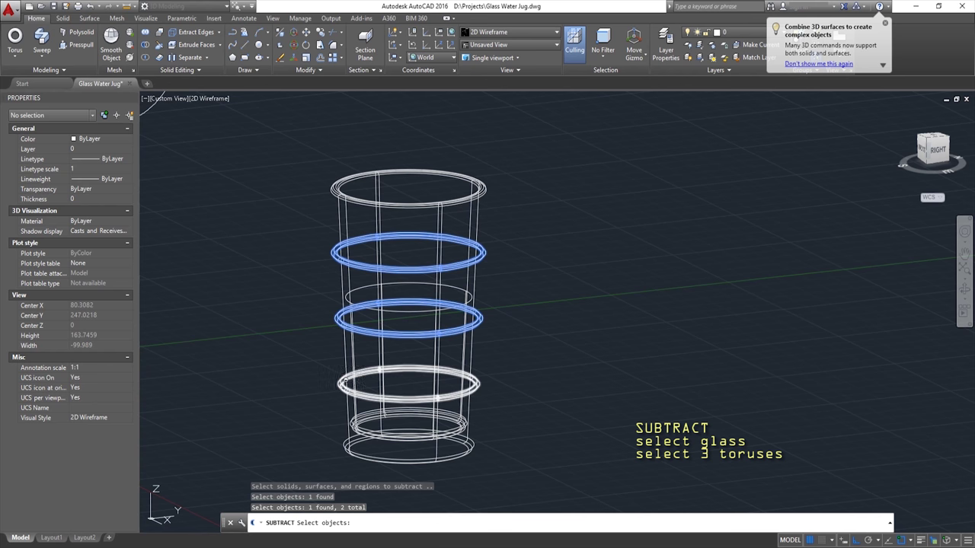
left_click(344, 381)
key("Return")
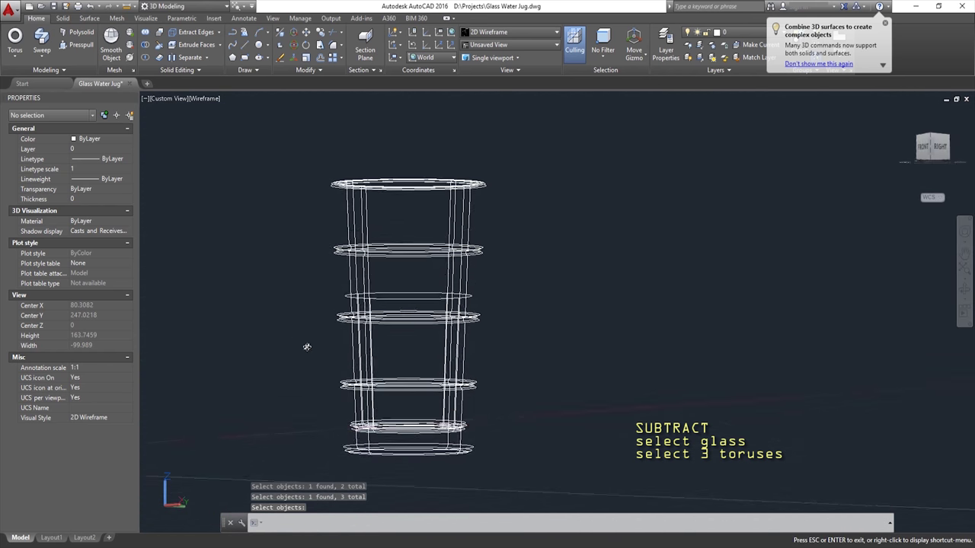
scroll(344, 310, "down", 4)
scroll(344, 310, "down", 2)
mouse_move(320, 289)
middle_mouse_down()
mouse_move(418, 372)
mouse_move(414, 398)
middle_mouse_up()
scroll(391, 360, "up", 2)
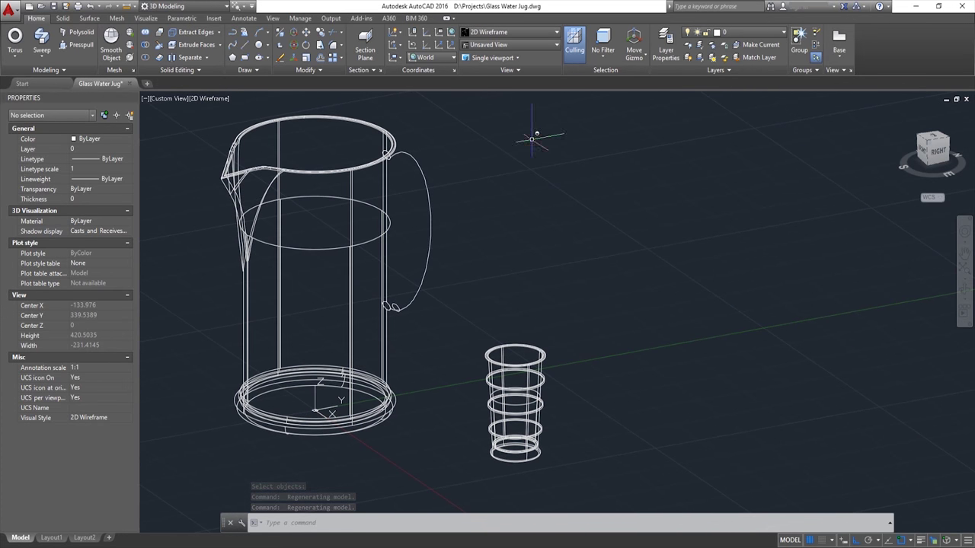
Switch to the Realistic visual style, orbit to a front view, and open the Materials Browser
left_click(501, 33)
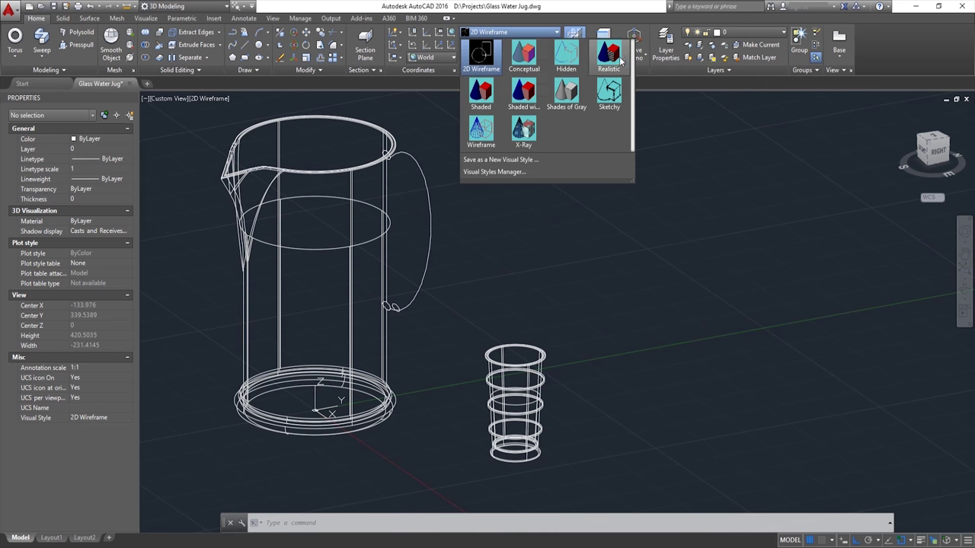
left_click(609, 55)
mouse_move(497, 268)
middle_mouse_down("shift")
mouse_move(592, 248)
mouse_move(525, 272)
mouse_move(324, 285)
mouse_move(305, 298)
mouse_move(517, 281)
middle_mouse_up("shift")
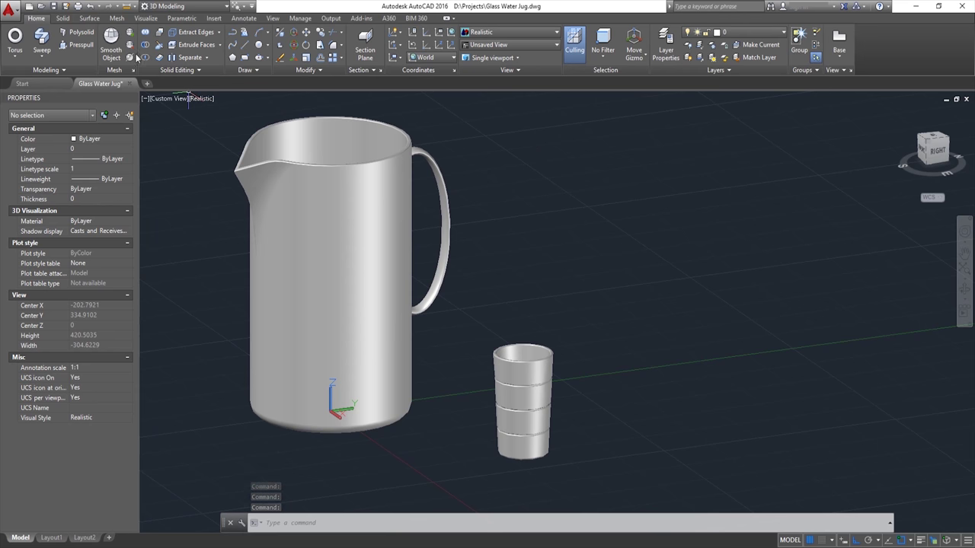
left_click(145, 18)
left_click(541, 35)
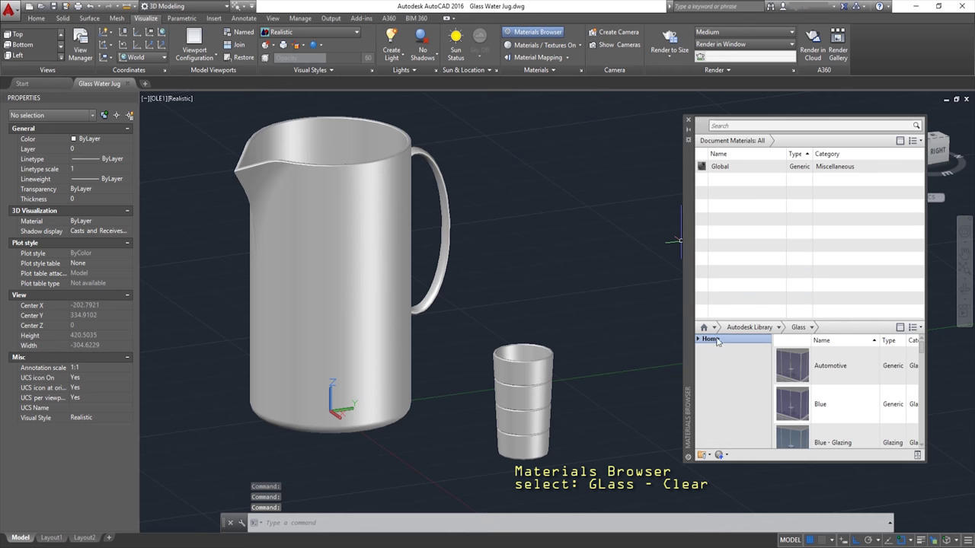
Add the Clear material from Autodesk Library > Glass to the document materials
left_click(698, 340)
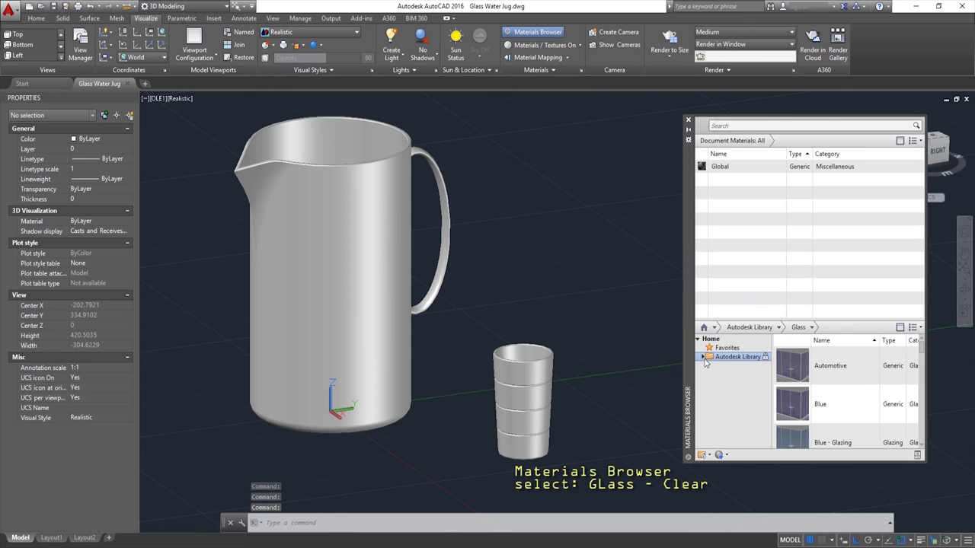
left_click(703, 357)
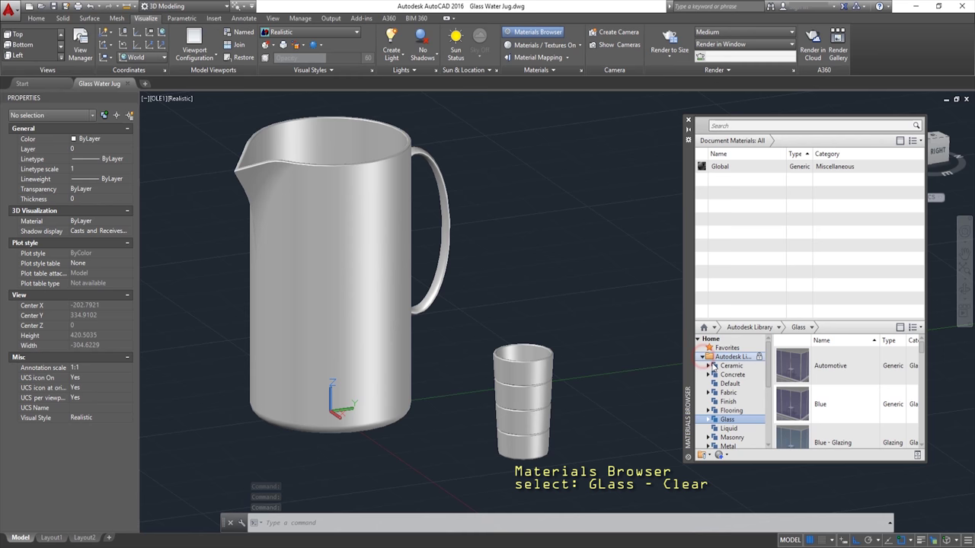
left_click(708, 419)
scroll(818, 403, "down", 5)
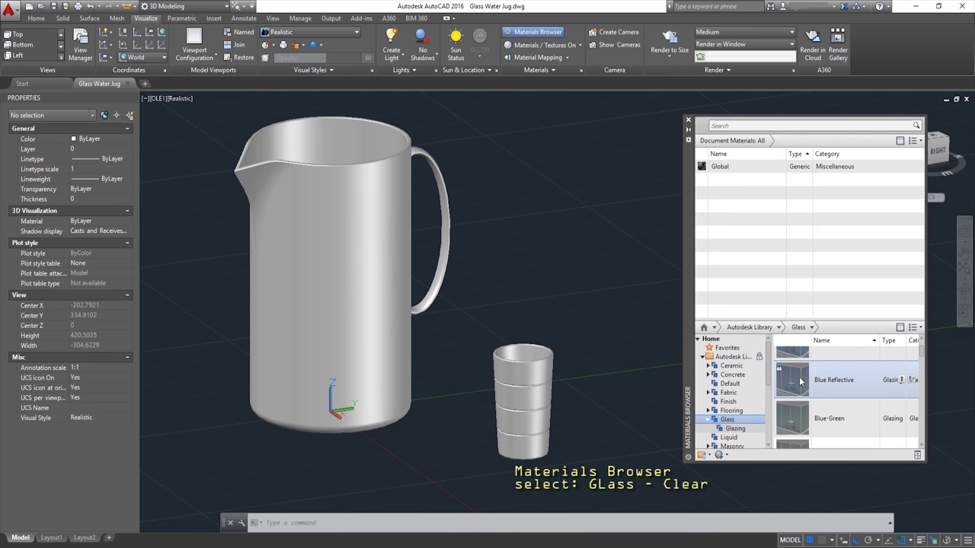
left_click_drag(806, 362, 745, 225)
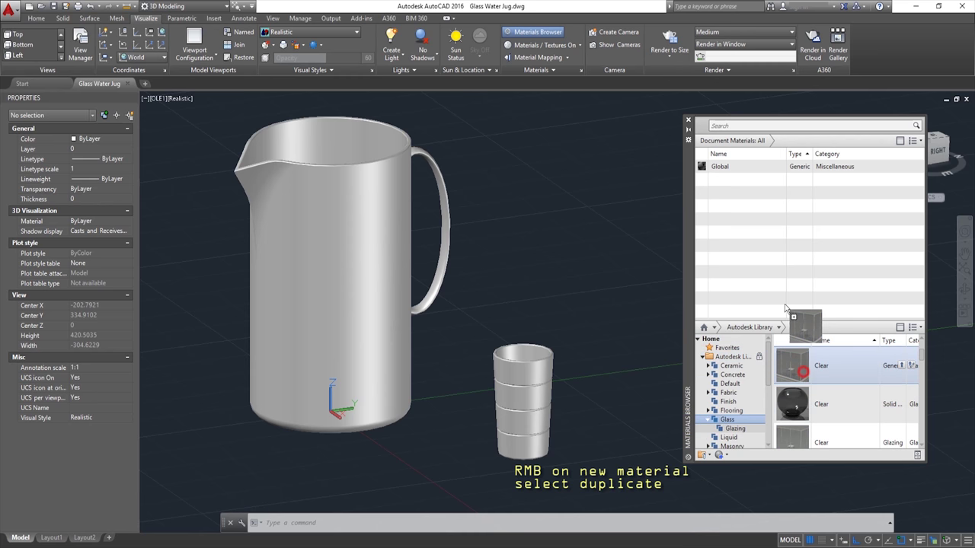
Duplicate Clear as a new material named Water, then open Clear in the Materials Editor
left_click(724, 169)
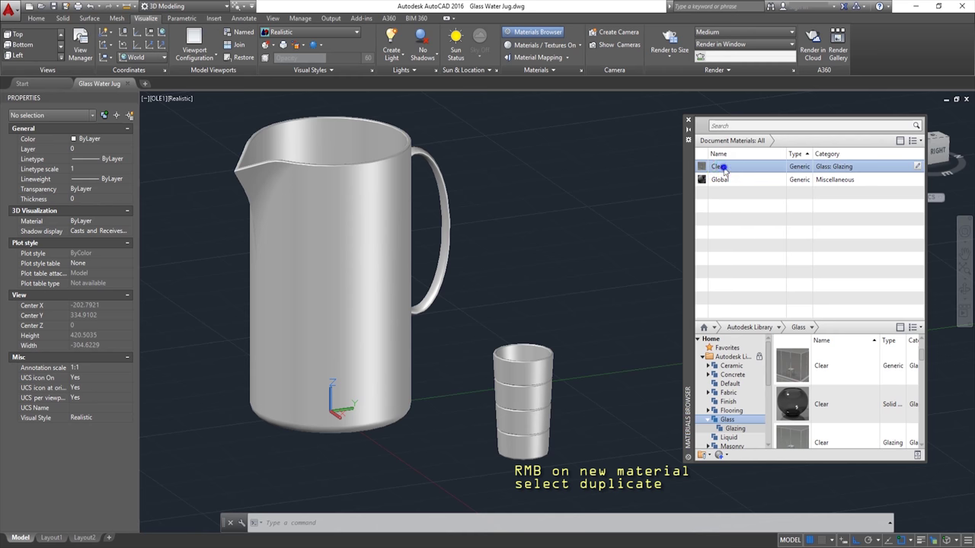
right_click(723, 169)
left_click(762, 213)
type("Wate")
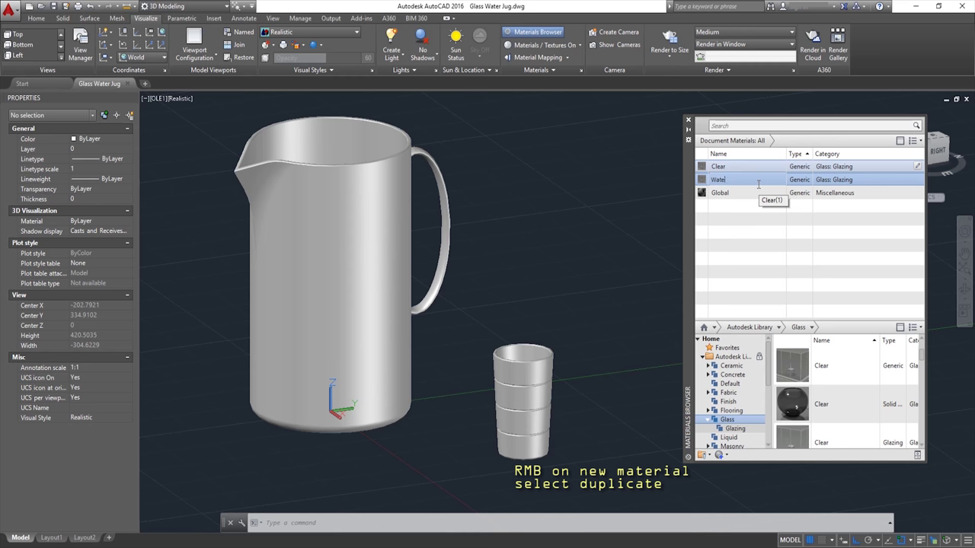
type("r")
left_click(740, 239)
left_click(718, 167)
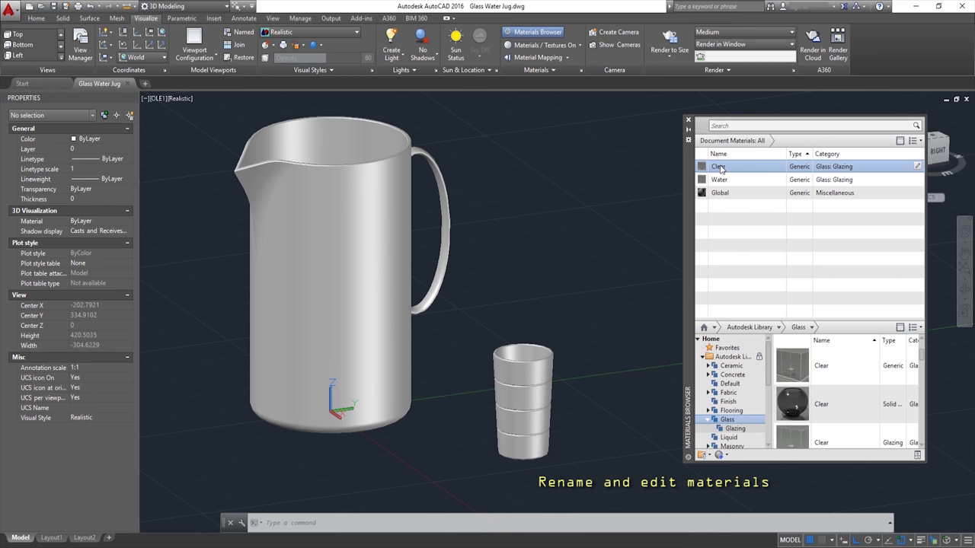
double_click(719, 167)
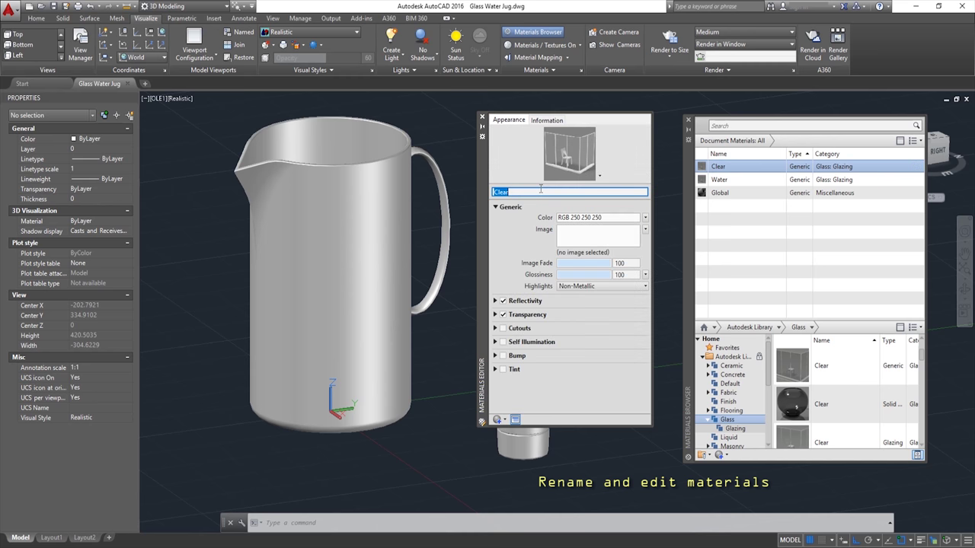
Rename Clear to Glass with oblique reflectivity 80, transparency 95 and Glass refraction 1.52
type("Glass")
left_click(496, 301)
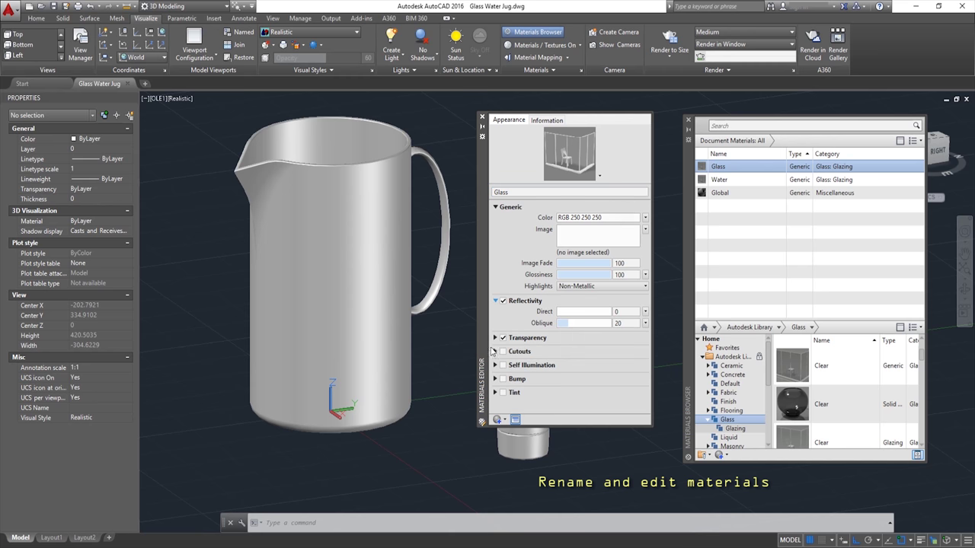
left_click(495, 339)
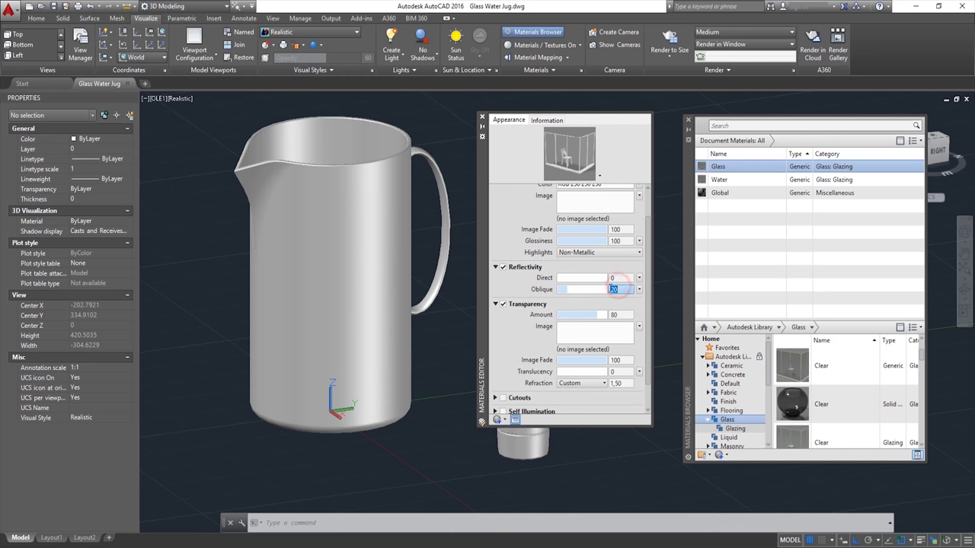
type("80")
left_click(622, 314)
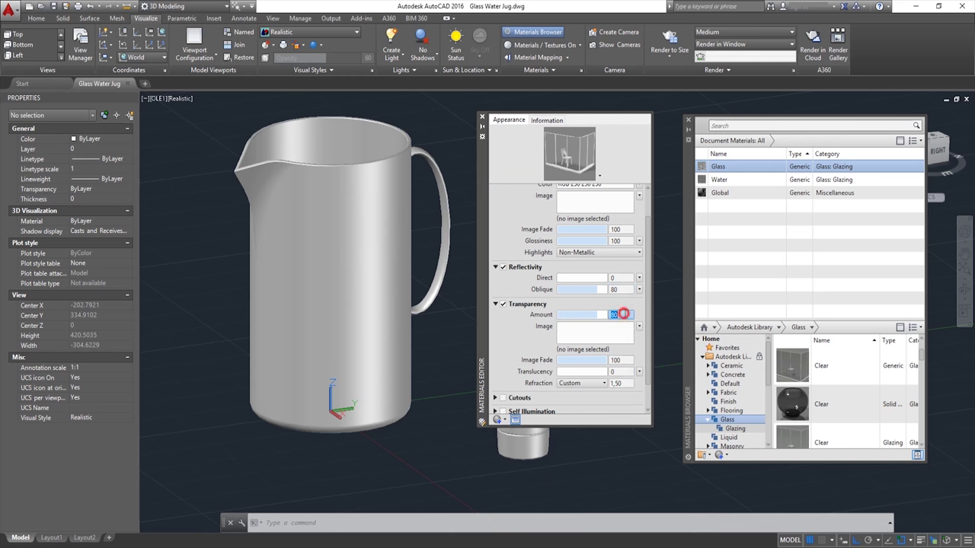
type("95")
key("Return")
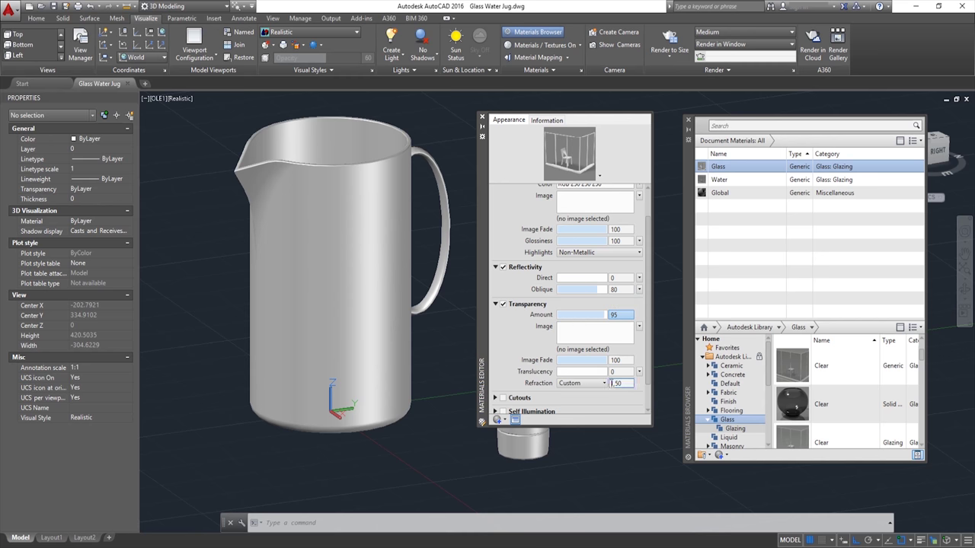
left_click(605, 383)
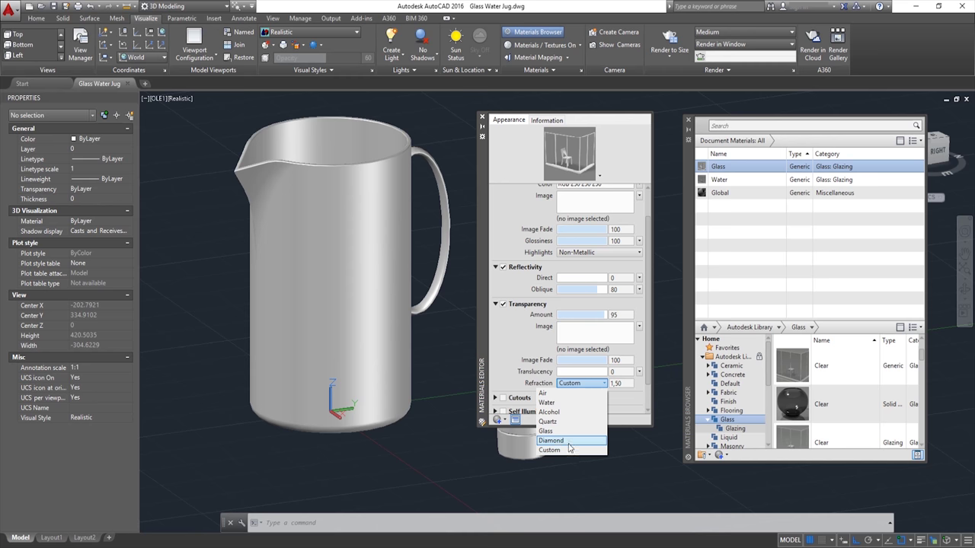
left_click(538, 431)
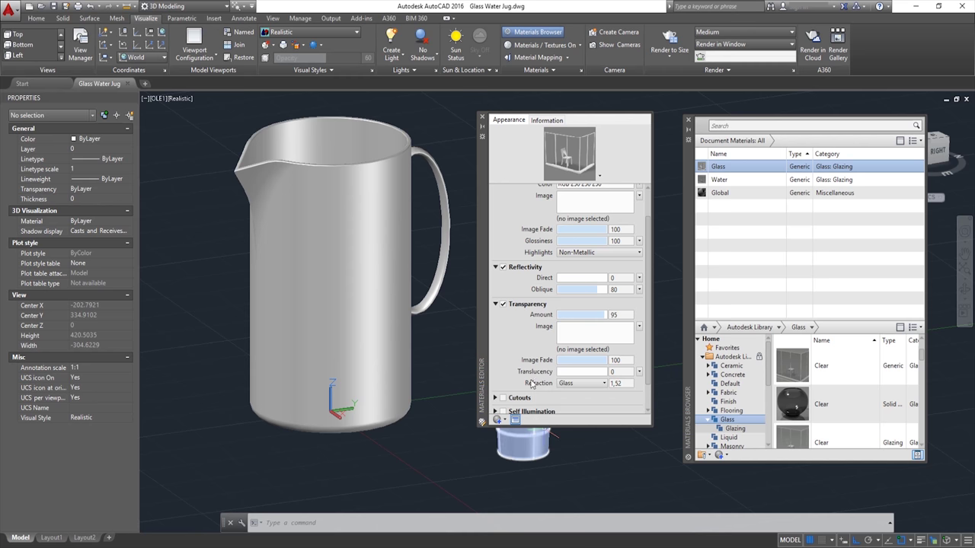
left_click(481, 118)
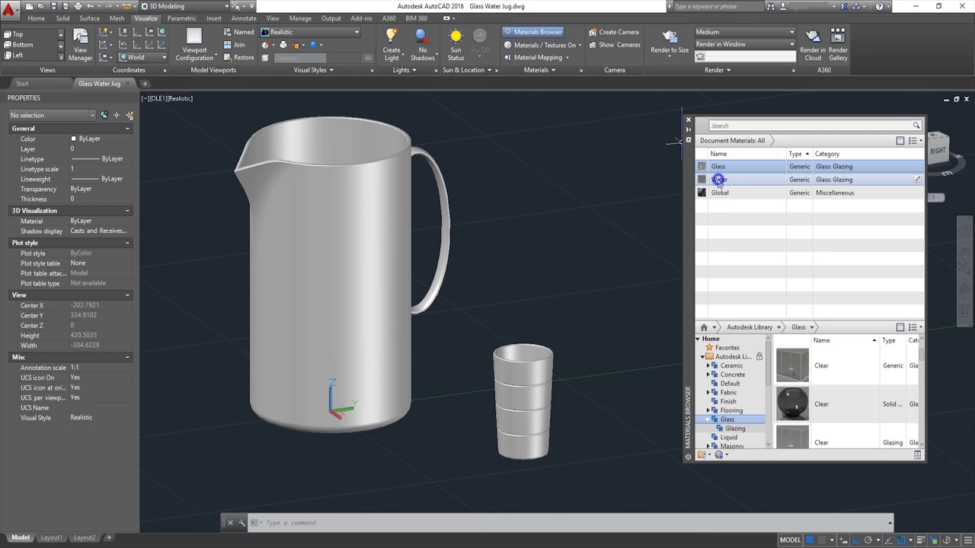
Edit Water: turn off reflectivity, set transparency 90 and the Water refraction preset
right_click(718, 181)
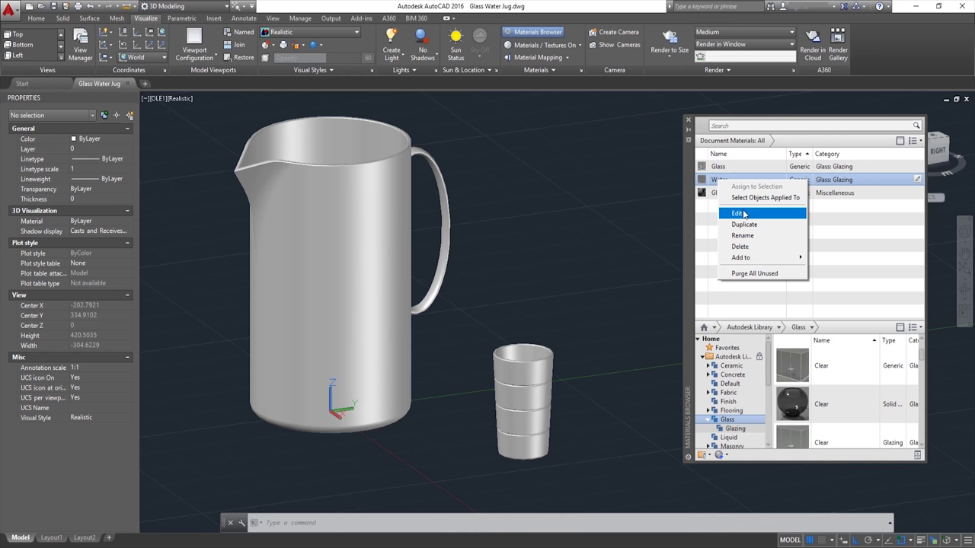
left_click(744, 214)
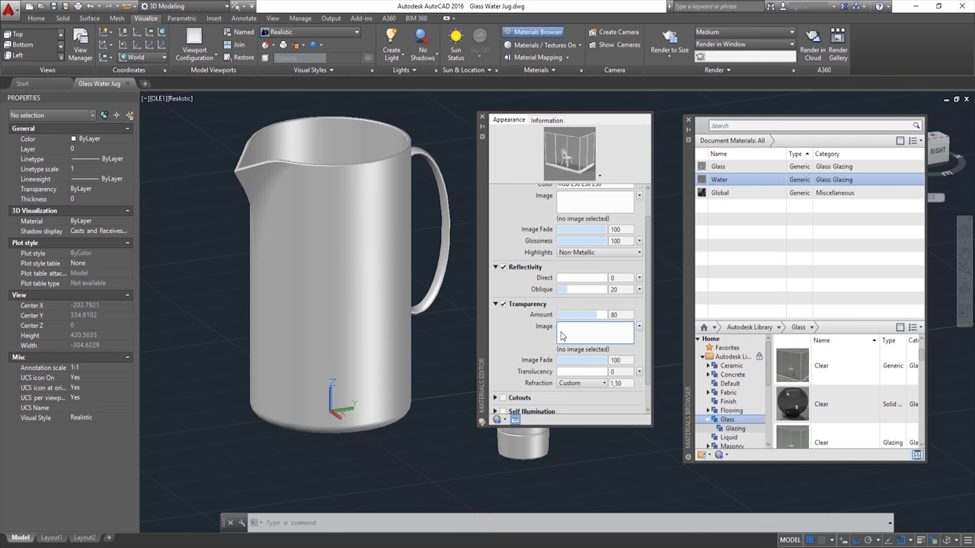
left_click(503, 268)
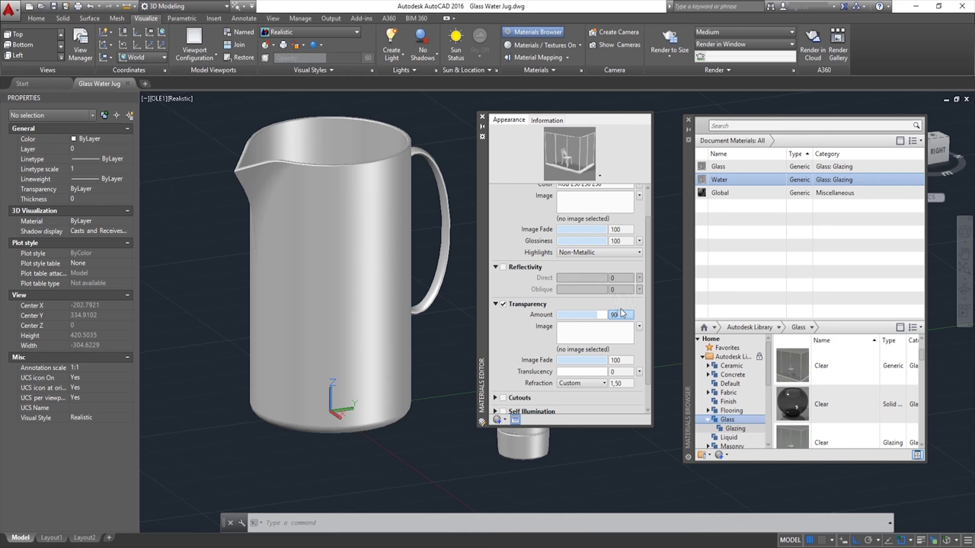
type("80")
key("Return")
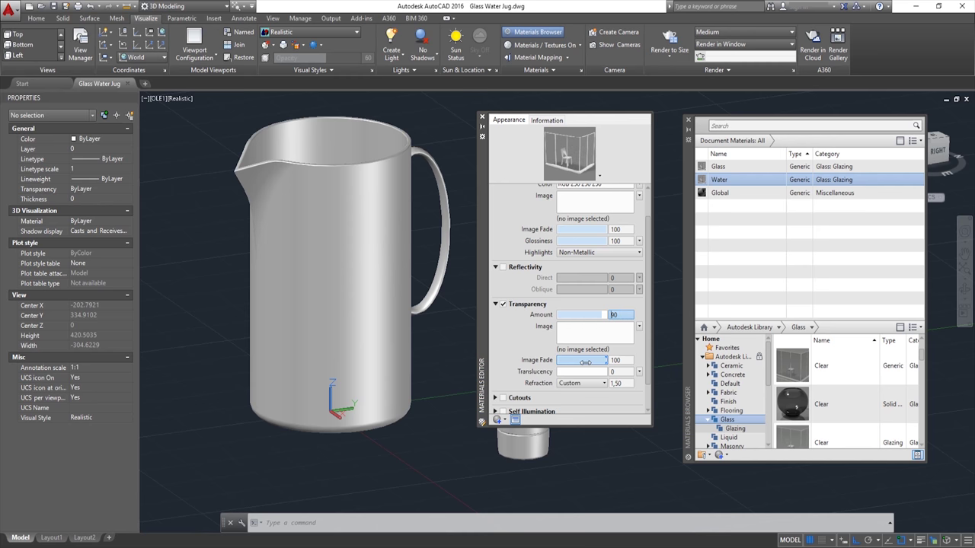
left_click(601, 387)
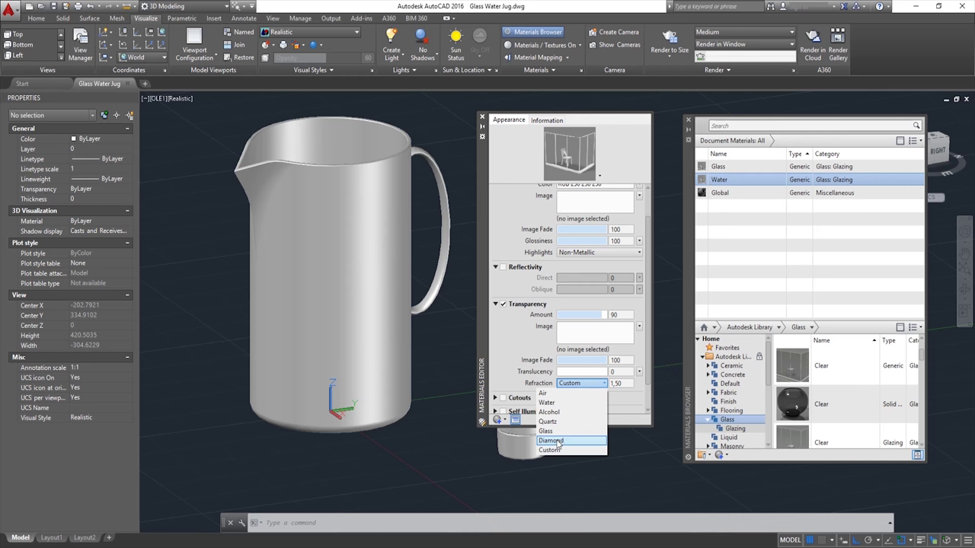
left_click(547, 402)
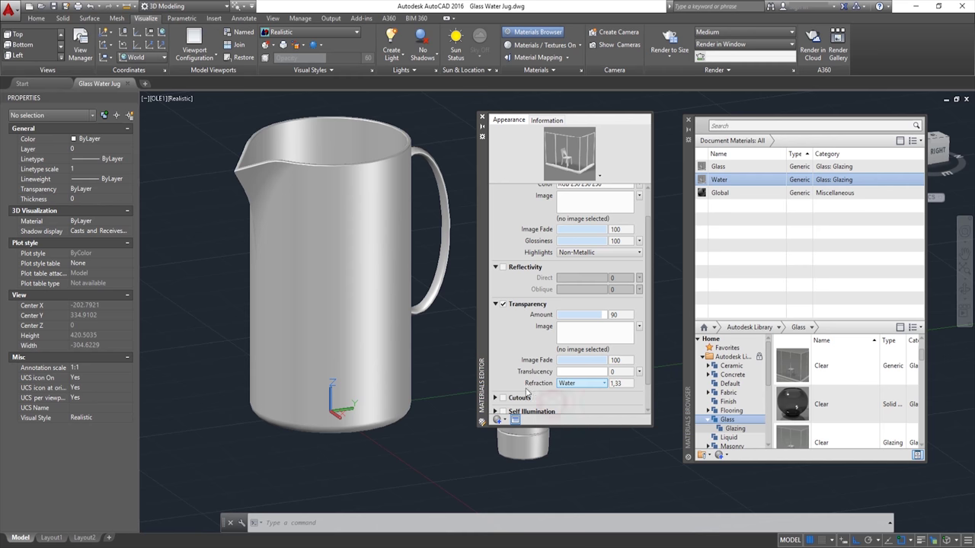
left_click(482, 119)
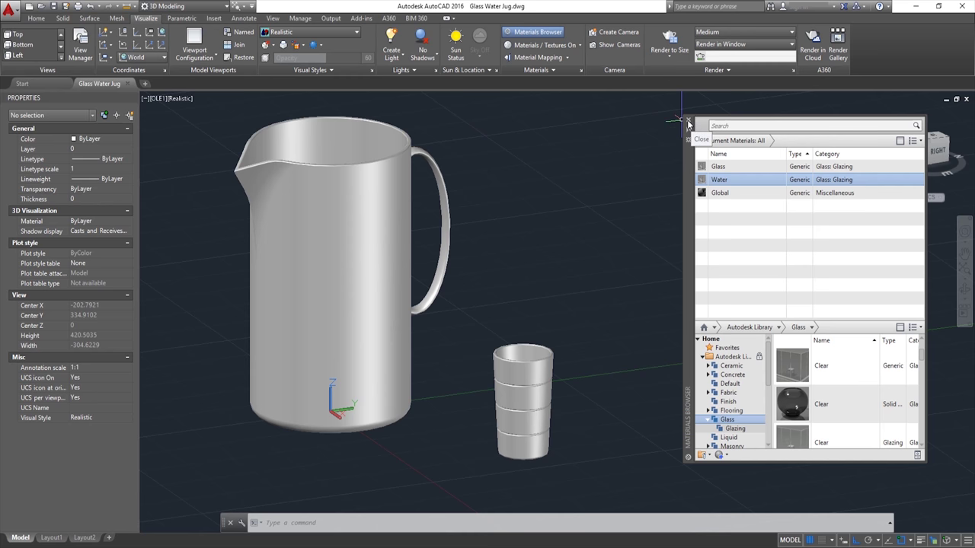
Assign the Glass material to the small drinking glass and the jug
left_click(517, 375)
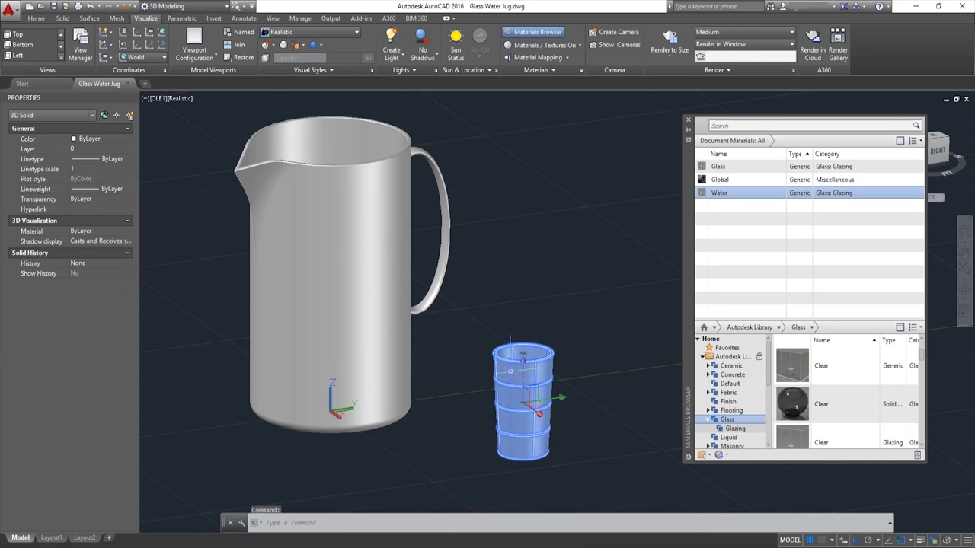
left_click(393, 166)
right_click(723, 168)
left_click(764, 174)
key("Escape")
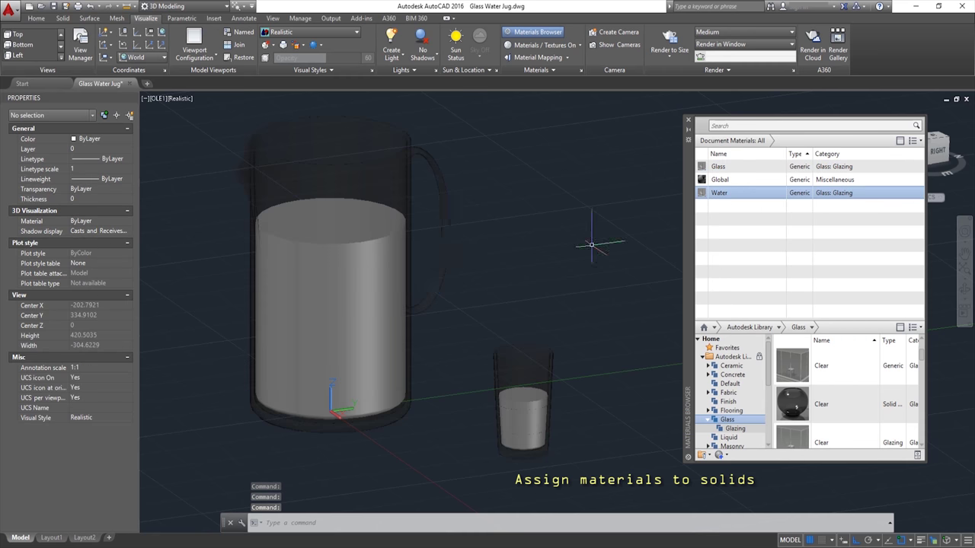
Assign the Water material to the water solids inside the jug and the glass
middle_click_drag(368, 234, 523, 381, "shift")
left_click(366, 225)
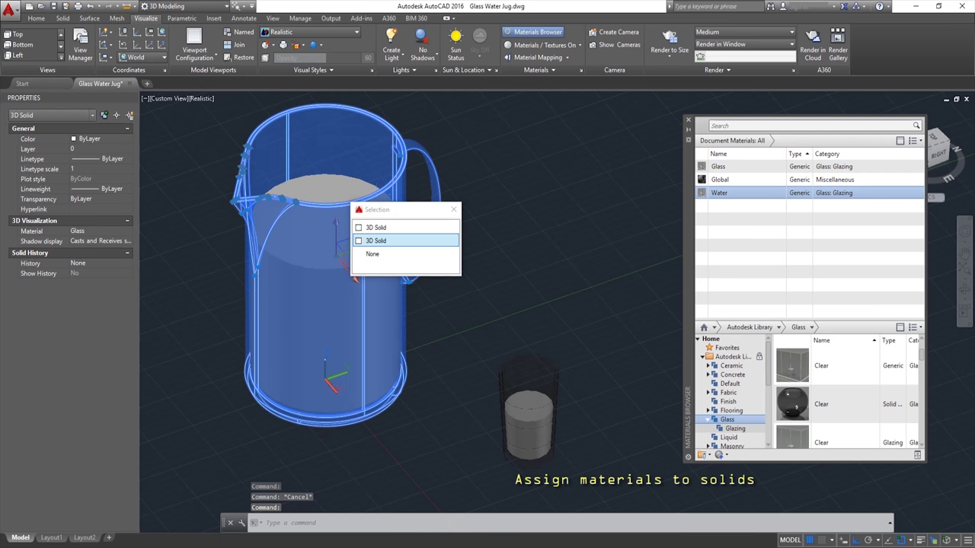
left_click(382, 228)
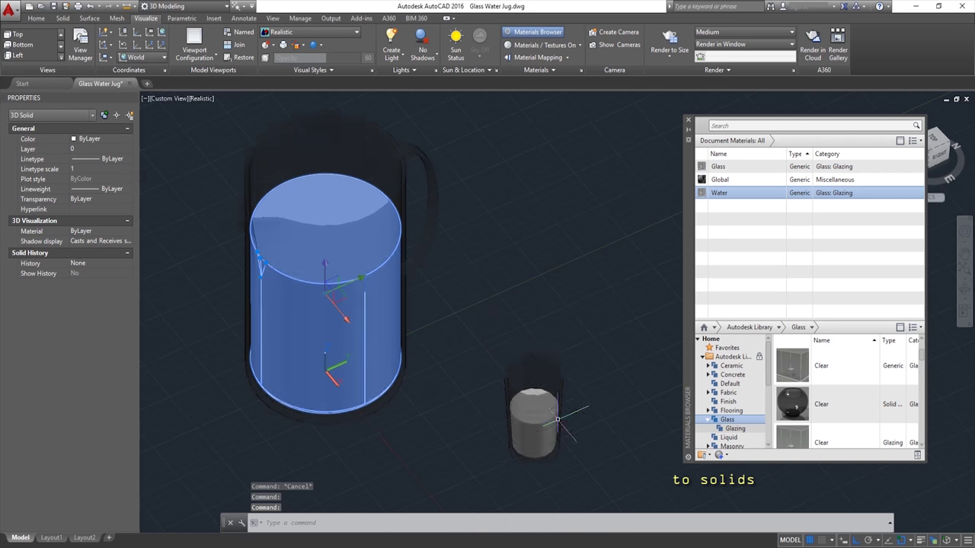
scroll(526, 396, "up", 3)
left_click(524, 361)
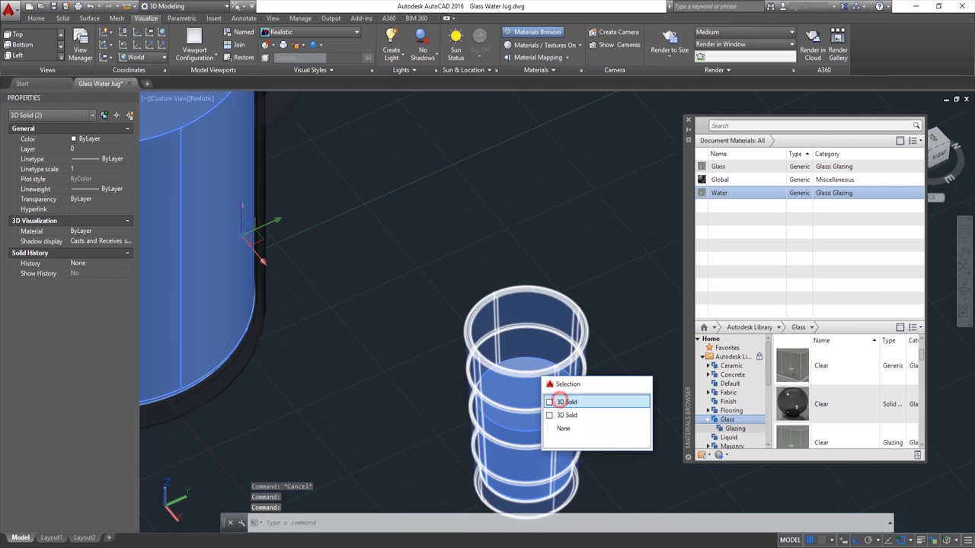
left_click(566, 402)
scroll(557, 343, "down", 5)
middle_click_drag(557, 344, 536, 272, "shift")
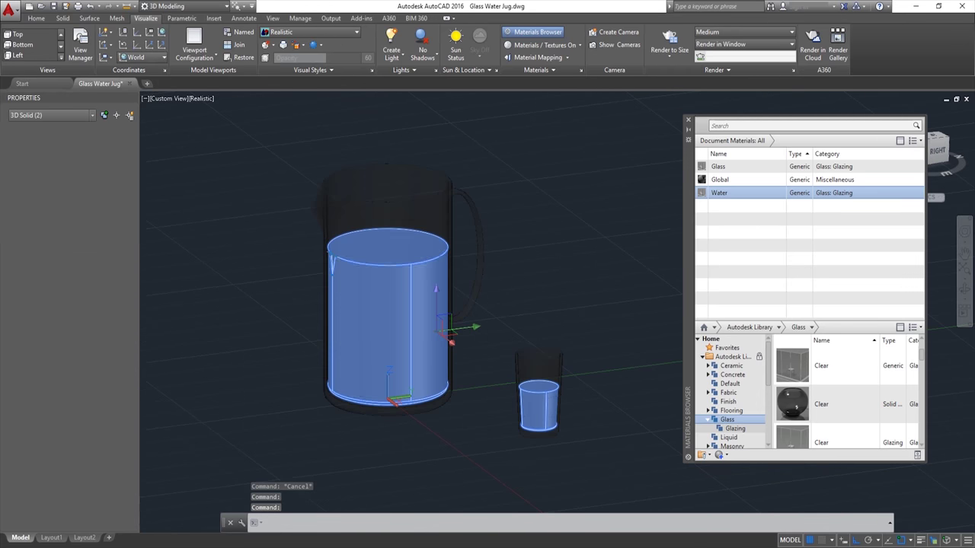
right_click(720, 194)
left_click(754, 199)
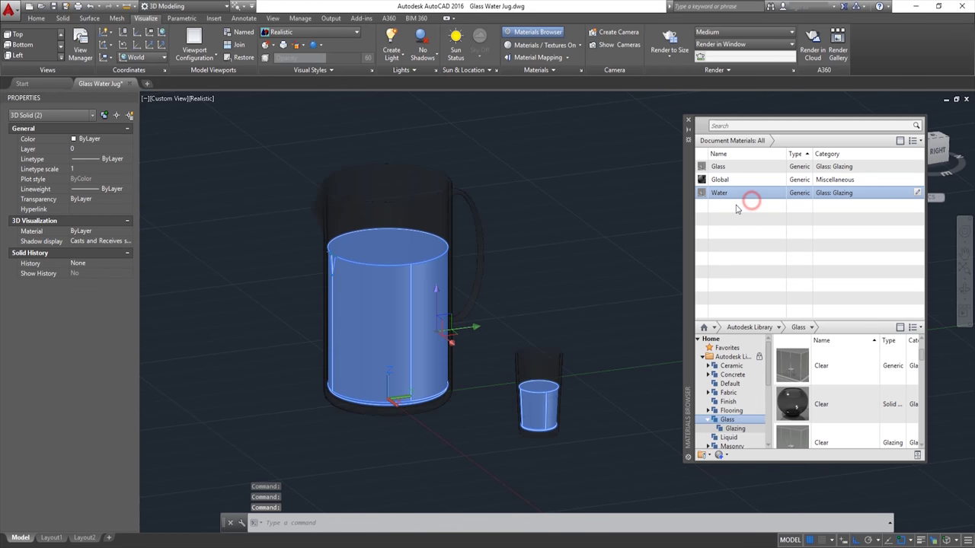
Close the Materials Browser, show the scene as 2D Wireframe in perspective, and select the glass
mouse_move(571, 289)
middle_mouse_down("shift")
mouse_move(558, 307)
mouse_move(660, 192)
middle_mouse_up("shift")
left_click(689, 120)
mouse_move(691, 117)
middle_mouse_down("shift")
mouse_move(627, 280)
mouse_move(630, 266)
middle_mouse_up("shift")
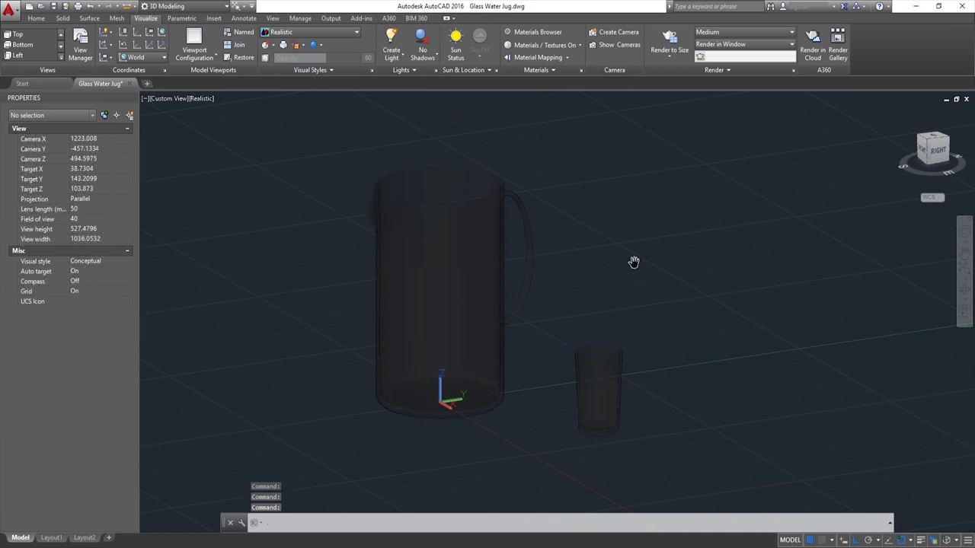
left_click(309, 33)
left_click(279, 48)
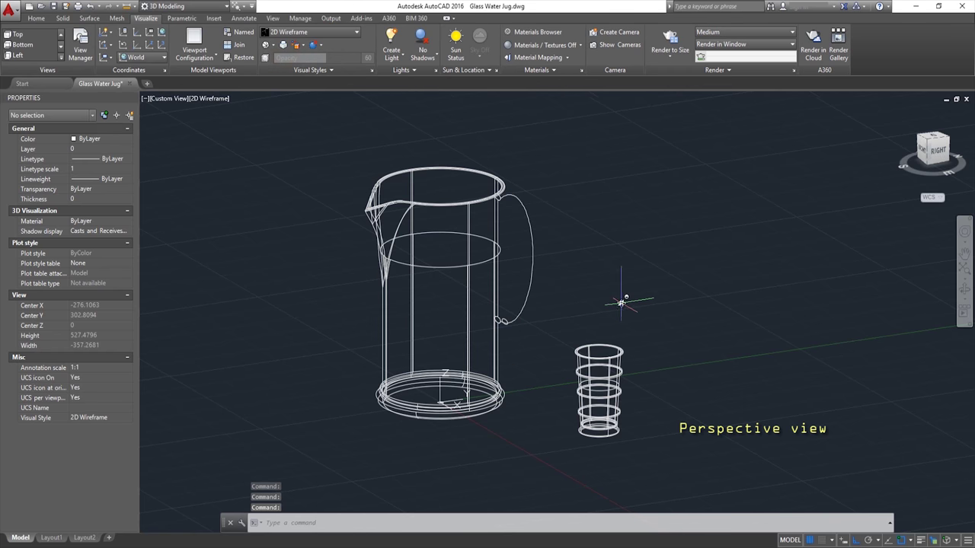
left_click(966, 183)
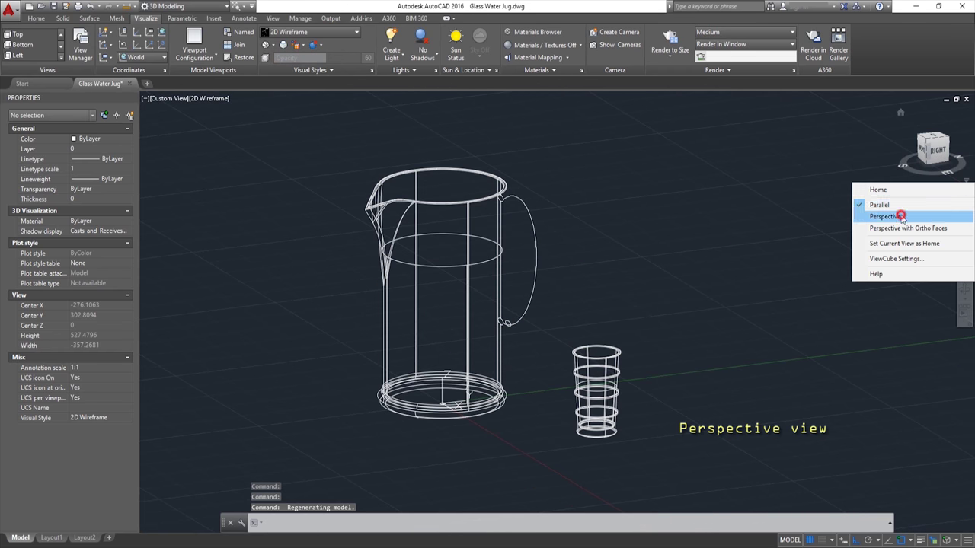
left_click(840, 215)
mouse_move(688, 278)
middle_mouse_down("shift")
mouse_move(580, 239)
mouse_move(691, 256)
middle_mouse_up("shift")
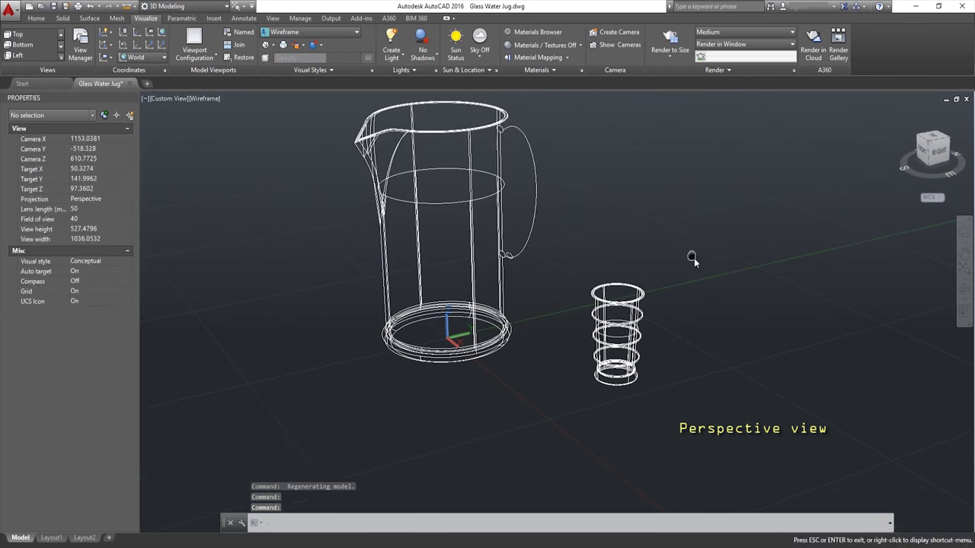
left_click_drag(718, 420, 590, 232)
left_click(36, 18)
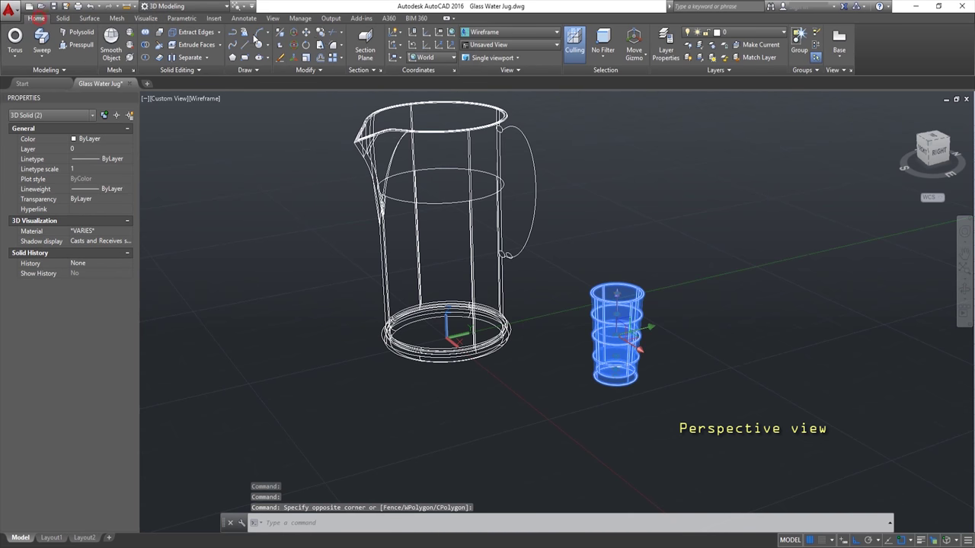
Copy the drinking glass at a distance of 1 to create a second glass
left_click(326, 42)
mouse_move(620, 218)
middle_mouse_down("shift")
mouse_move(637, 270)
mouse_move(629, 329)
middle_mouse_up("shift")
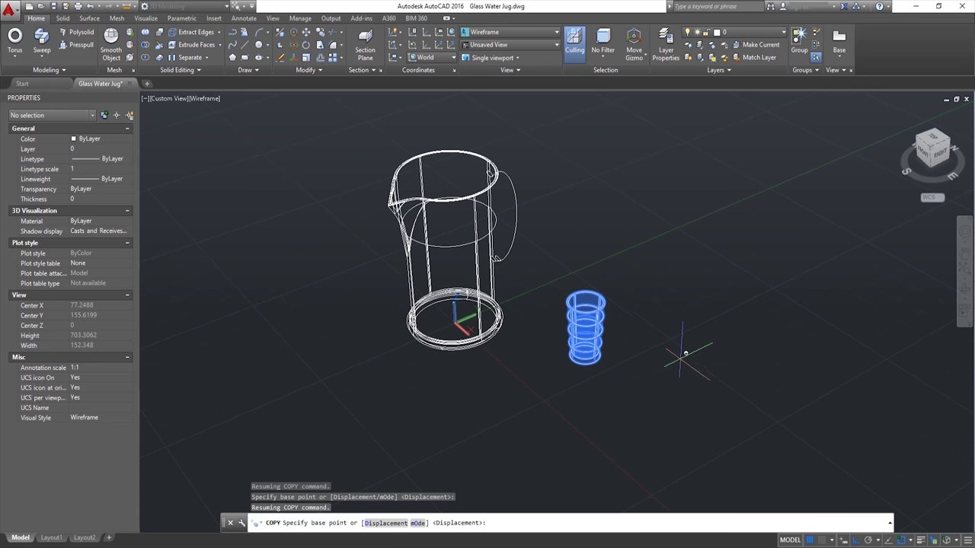
left_click(685, 353)
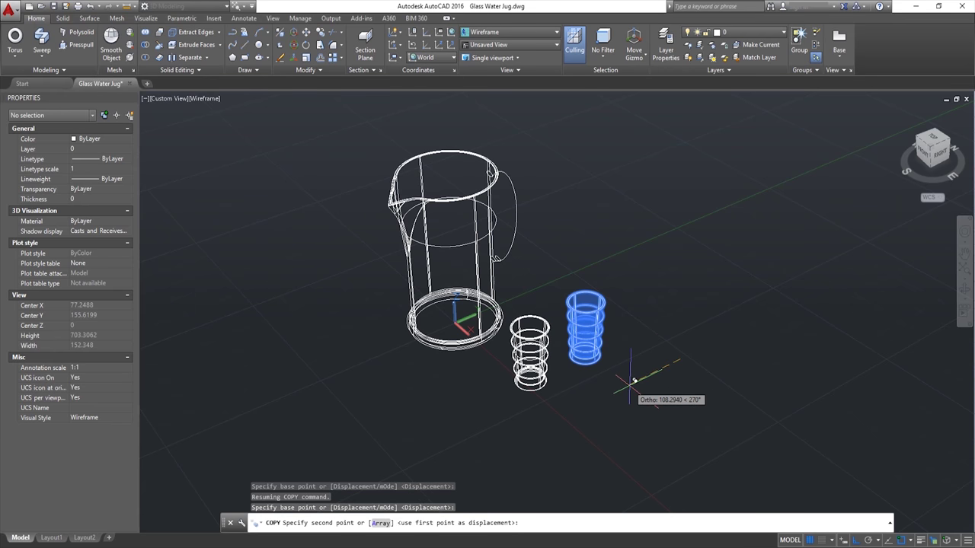
type("100")
key("Return")
key("Return")
Move the glass nearest the jug 20 units
left_click_drag(507, 305, 562, 397)
left_click(304, 33)
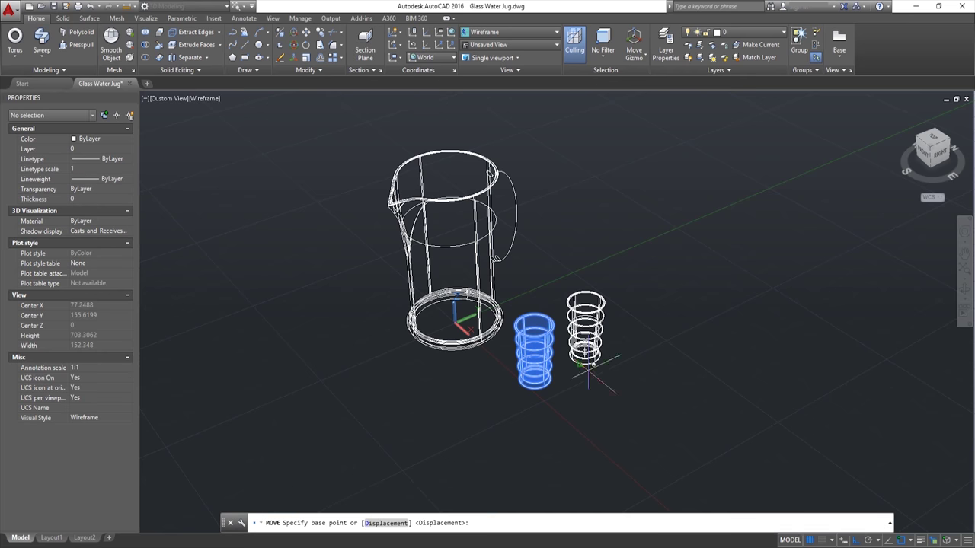
middle_click_drag(578, 426, 612, 451, "shift")
left_click(615, 406)
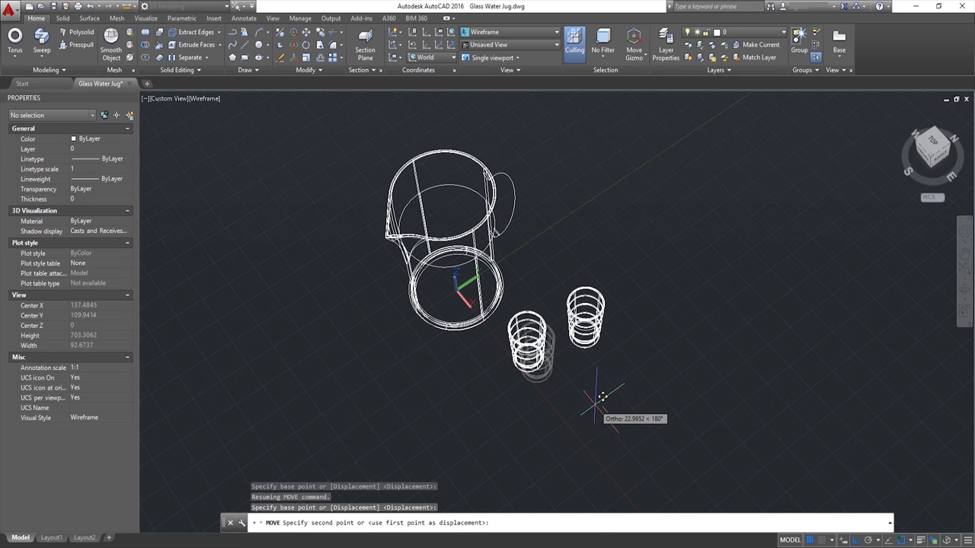
type("20")
key("Return")
Window-select both glasses and move them 20 units
mouse_move(666, 287)
middle_mouse_down("shift")
mouse_move(645, 354)
mouse_move(677, 283)
mouse_move(692, 287)
mouse_move(700, 307)
middle_mouse_up("shift")
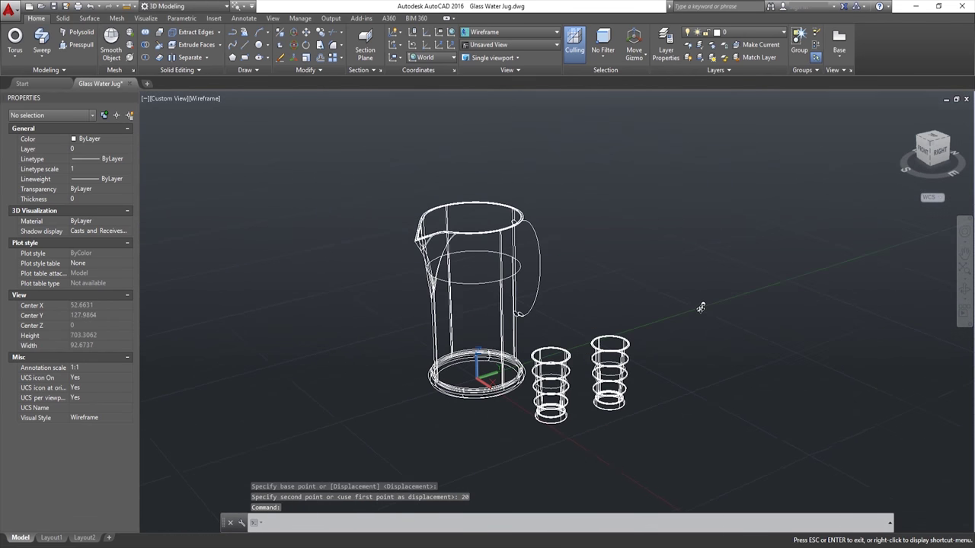
left_click(653, 434)
left_click(552, 397)
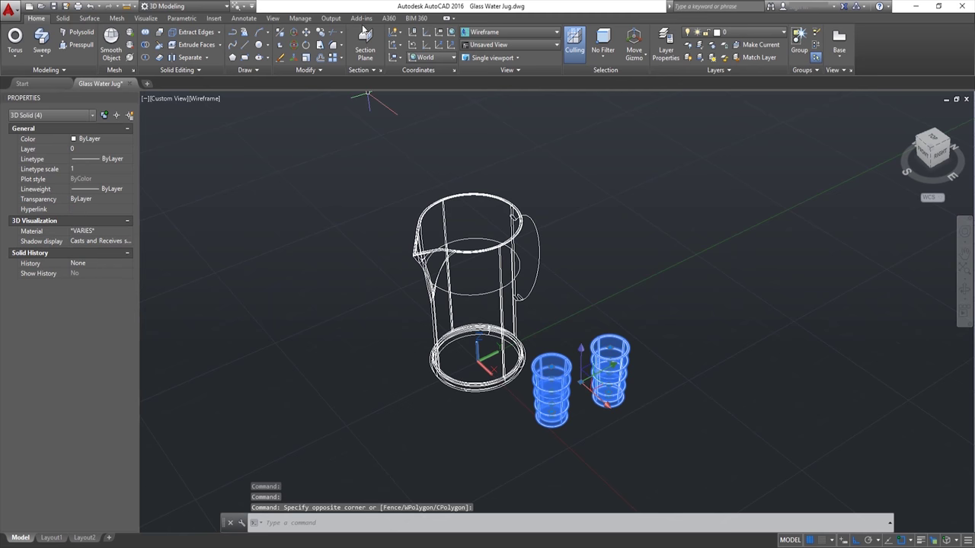
left_click(307, 33)
left_click(667, 262)
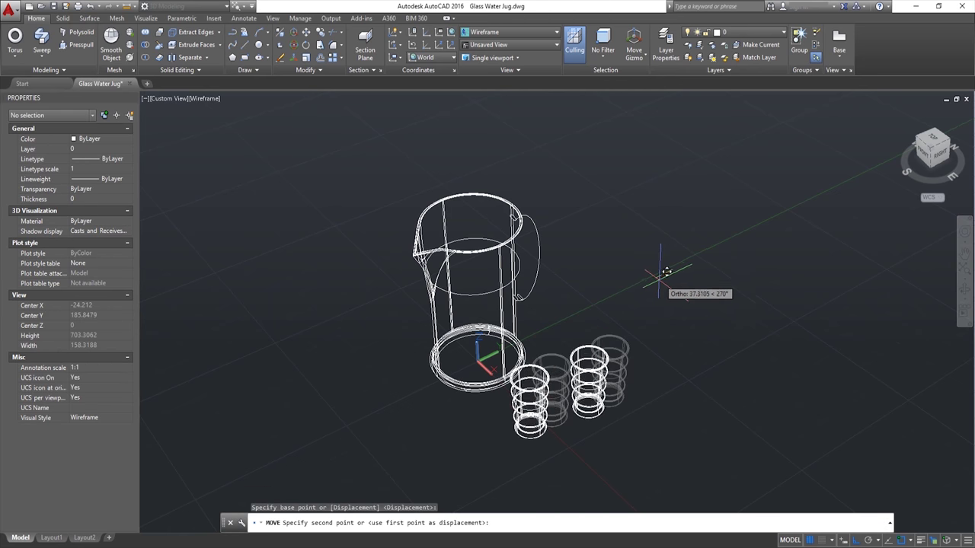
type("20")
key("Return")
Reselect both glasses and move them a further 80 units toward the jug
left_click(668, 322)
left_click(544, 447)
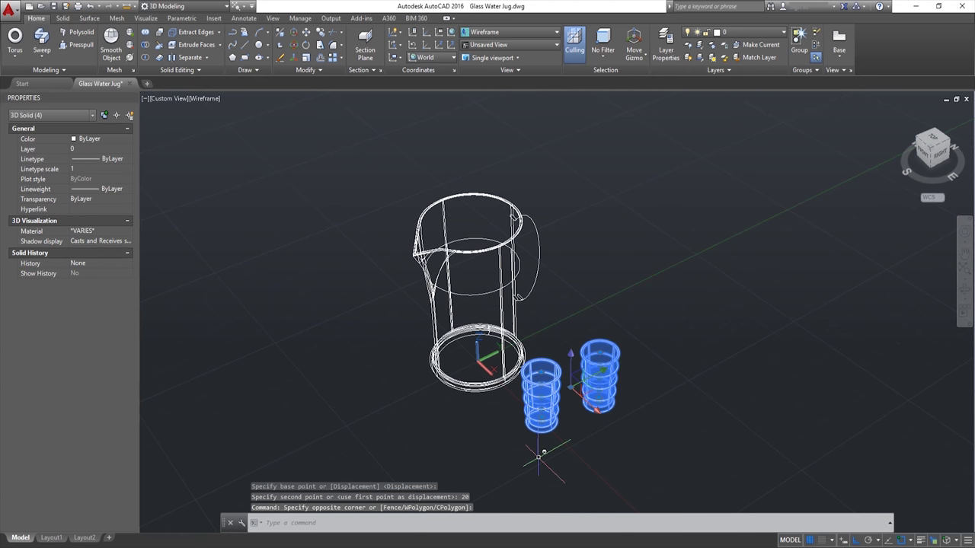
left_click(321, 35)
left_click(718, 220)
type("80")
key("Return")
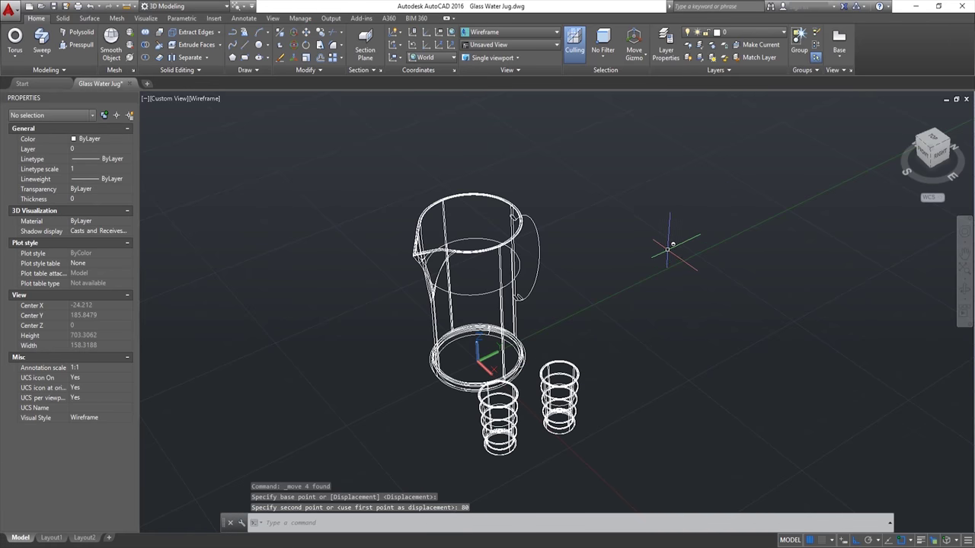
Orbit to inspect the repositioned glasses, then cancel the selection
middle_click_drag(602, 372, 638, 391, "shift")
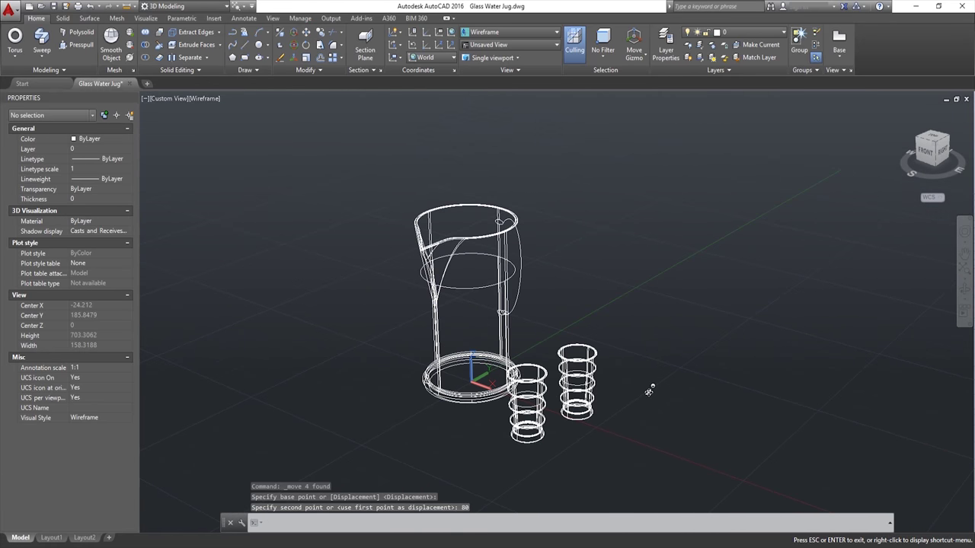
middle_click_drag(638, 391, 645, 419, "shift")
left_click(640, 420)
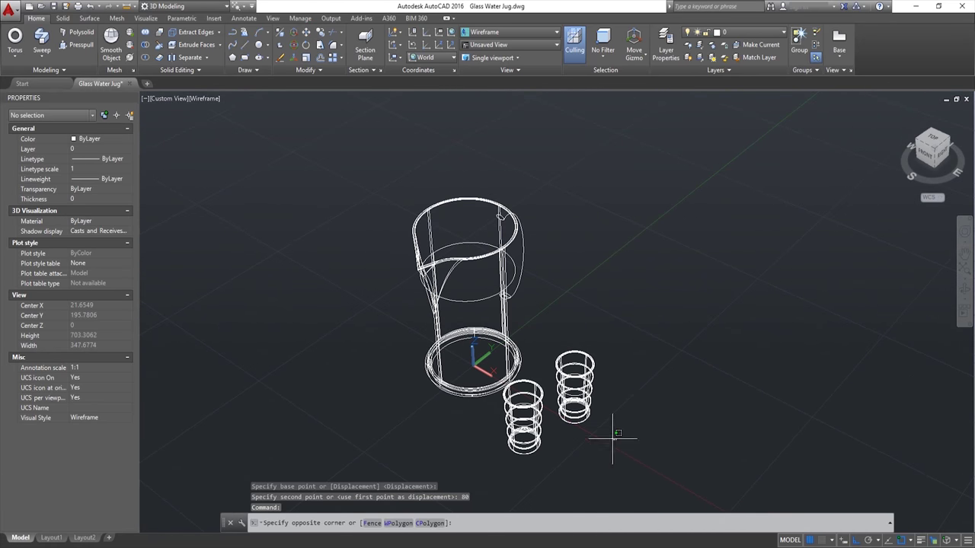
left_click(534, 427)
key("Escape")
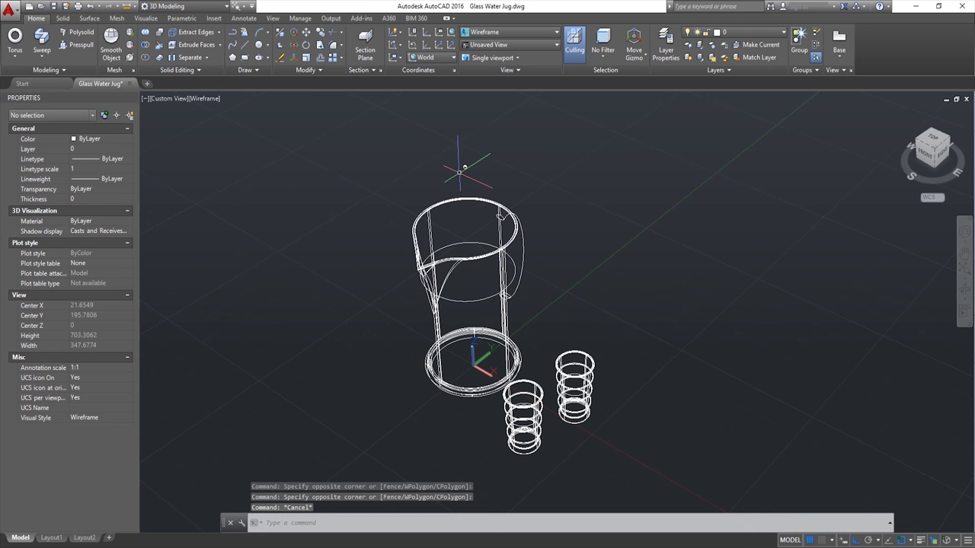
Close the Properties palette and pan and zoom to frame the jug and glasses
middle_click_drag(452, 157, 482, 184, "shift")
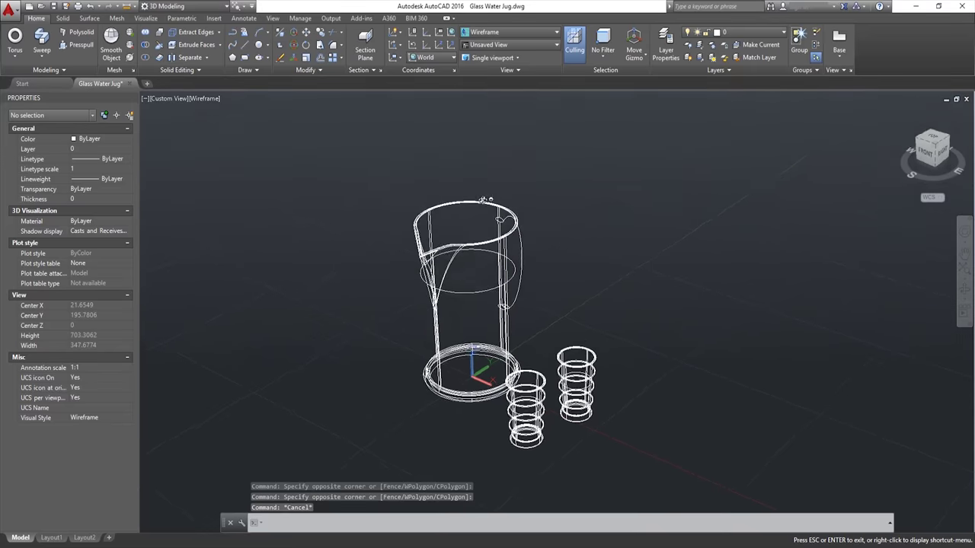
scroll(498, 365, "up", 1)
scroll(499, 358, "up", 1)
scroll(510, 320, "up", 1)
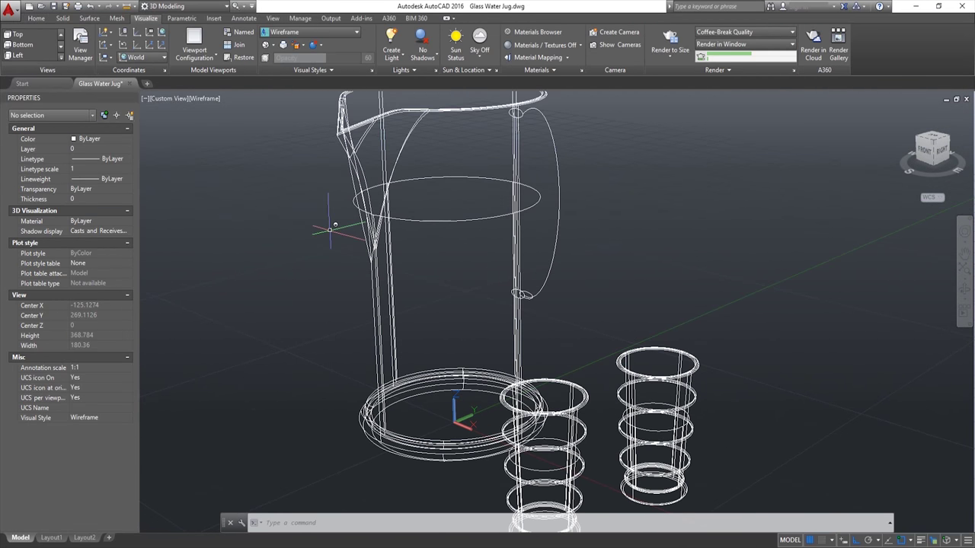
left_click(133, 101)
middle_click_drag(385, 220, 440, 222)
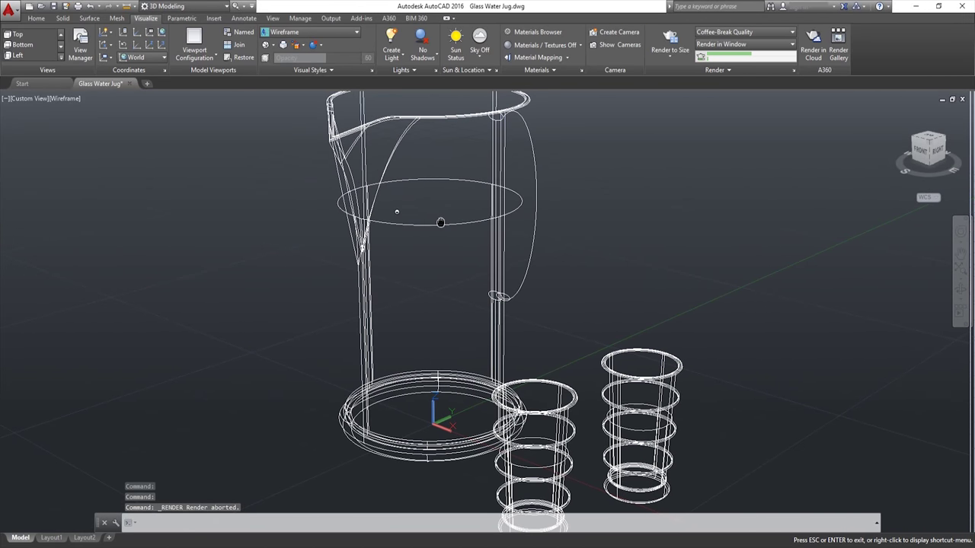
scroll(440, 223, "down", 1)
scroll(452, 218, "down", 2)
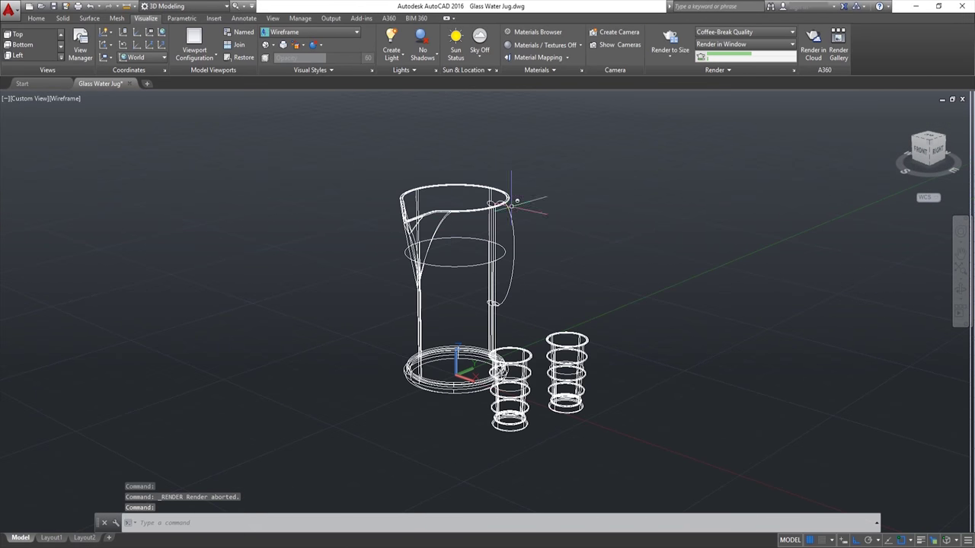
Reset the view to Home with parallel projection and orbit to a new angle
right_click(961, 180)
left_click(877, 188)
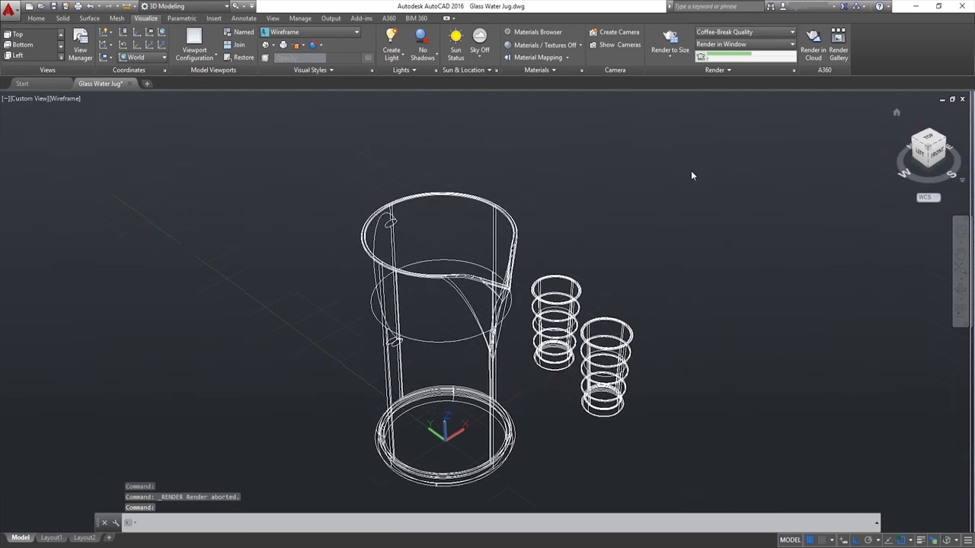
right_click(961, 183)
left_click(907, 206)
middle_click_drag(709, 239, 555, 252, "shift")
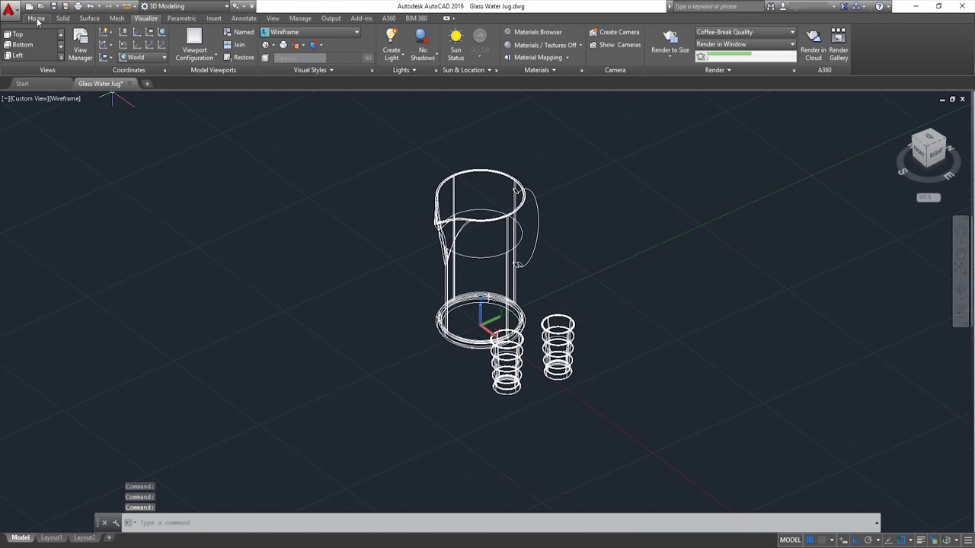
left_click(37, 20)
Draw a box slab spanning the jug and glasses with a height of -5
left_click(15, 59)
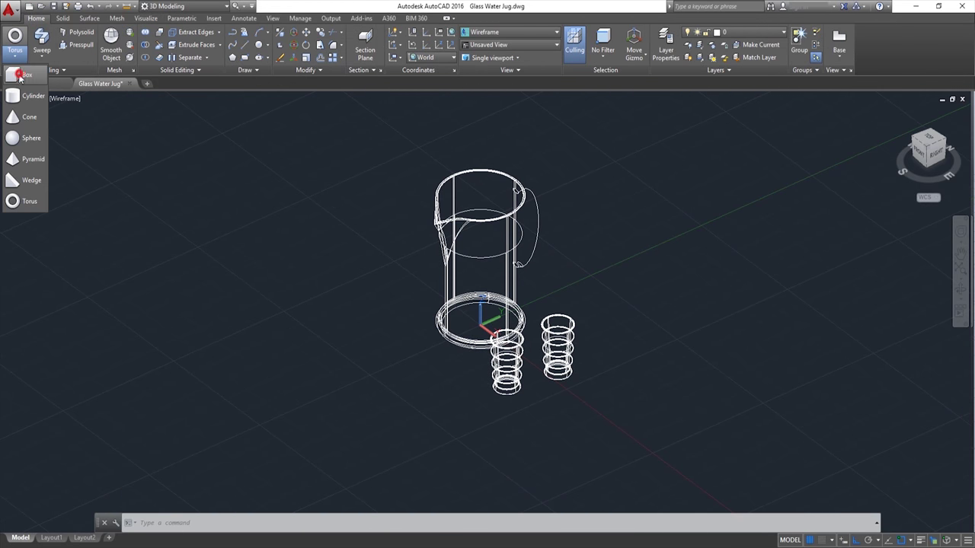
left_click(16, 74)
scroll(331, 388, "down", 3)
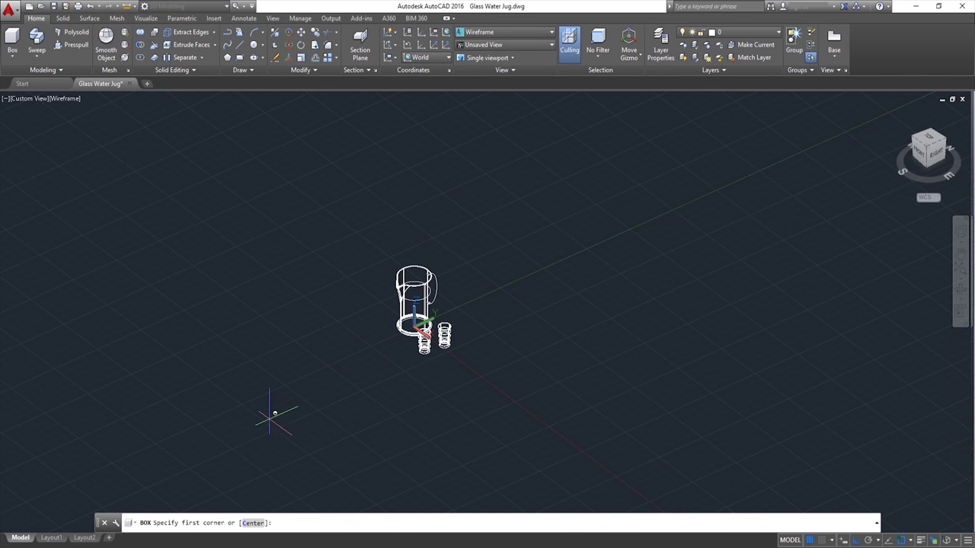
left_click(229, 414)
key("Escape")
key("Return")
left_click(346, 467)
middle_click_drag(511, 137, 488, 258)
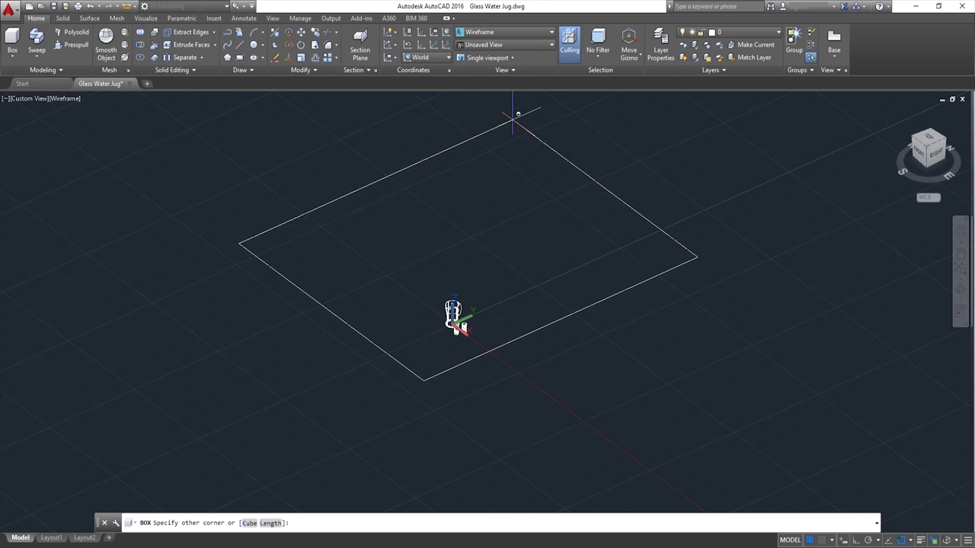
left_click(510, 121)
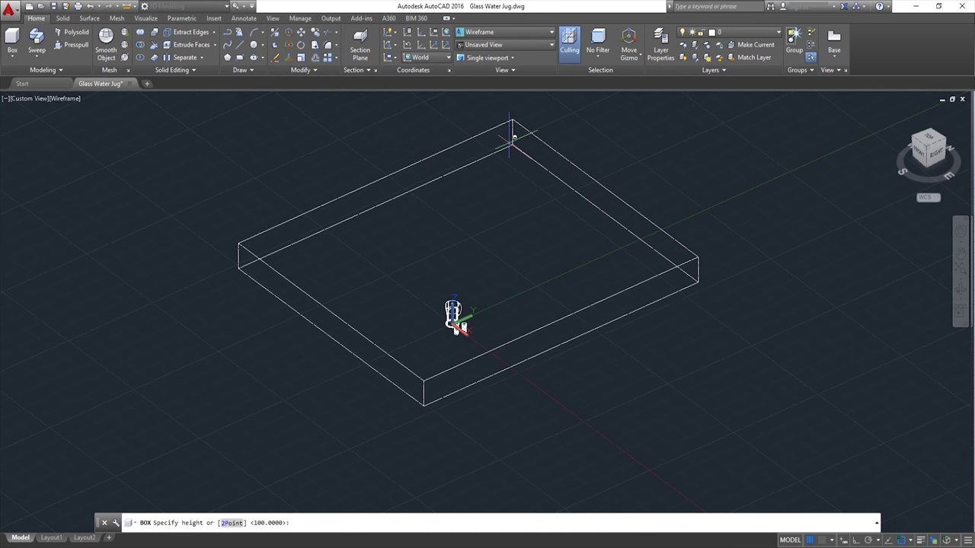
type("-5")
key("Return")
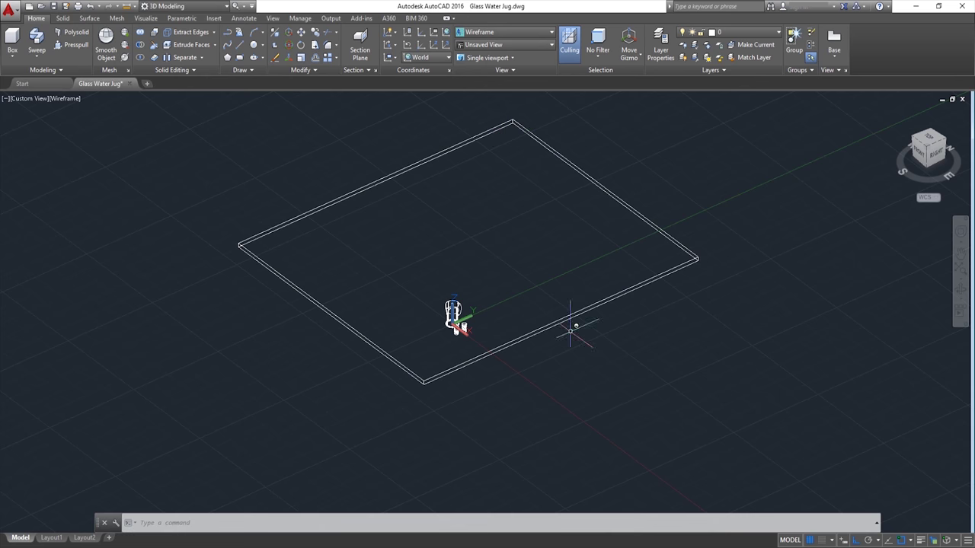
left_click(967, 181)
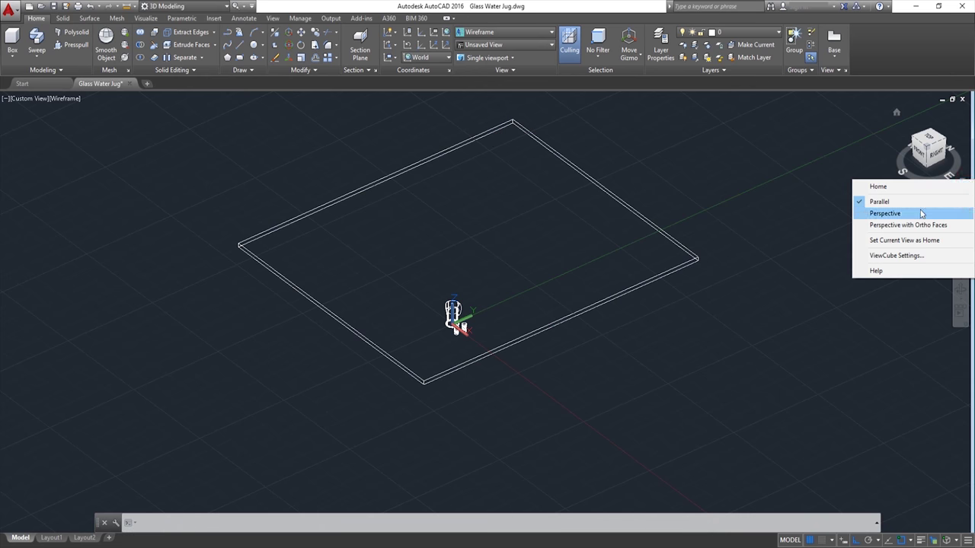
Switch to perspective, turn off snap, and realtime-zoom in on the jug and glasses
left_click(914, 211)
scroll(649, 305, "up", 2)
scroll(649, 305, "up", 1)
scroll(649, 305, "up", 3)
key("F9")
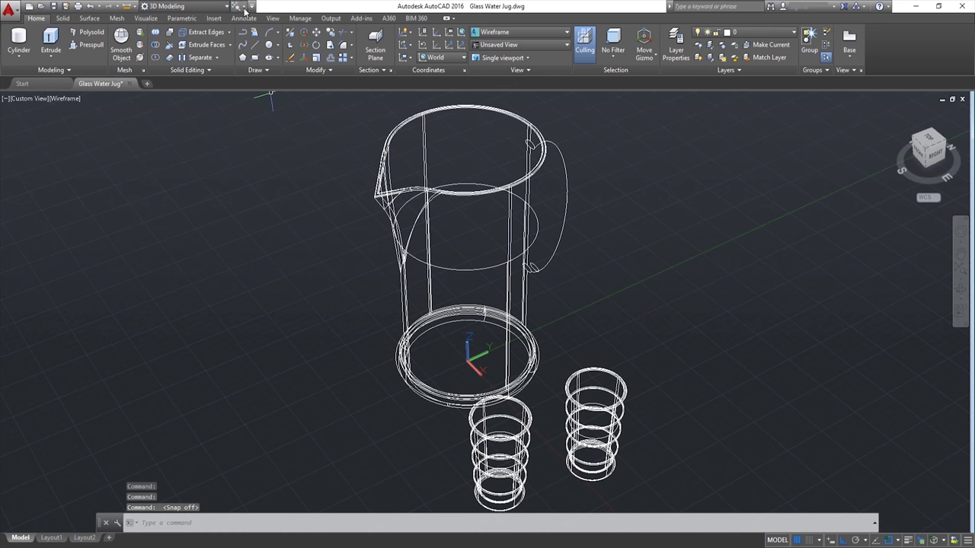
left_click(244, 6)
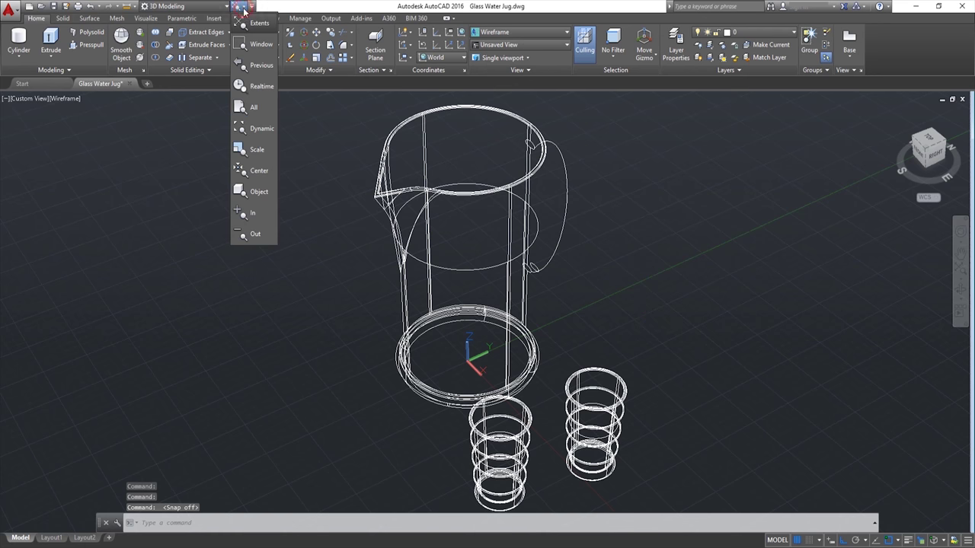
left_click(244, 87)
left_click_drag(503, 355, 529, 297)
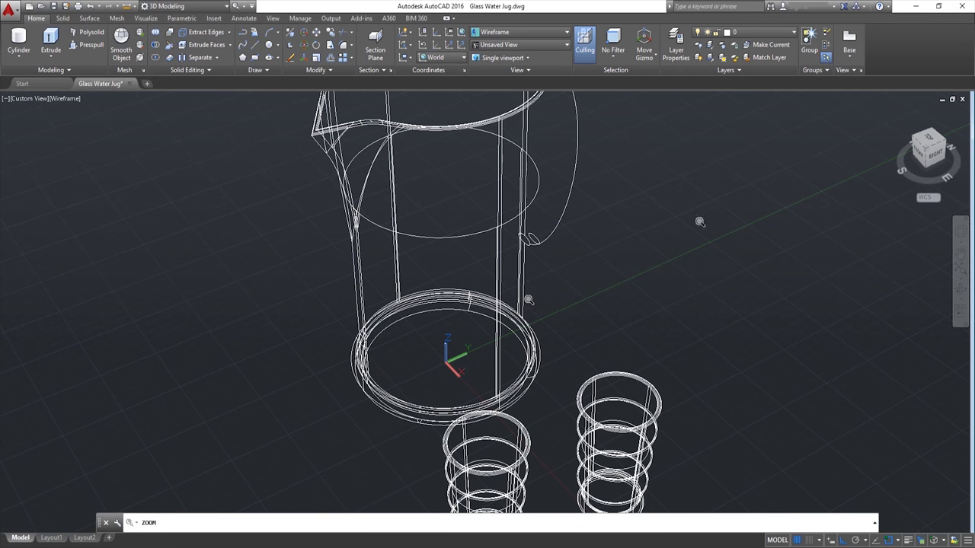
key("Escape")
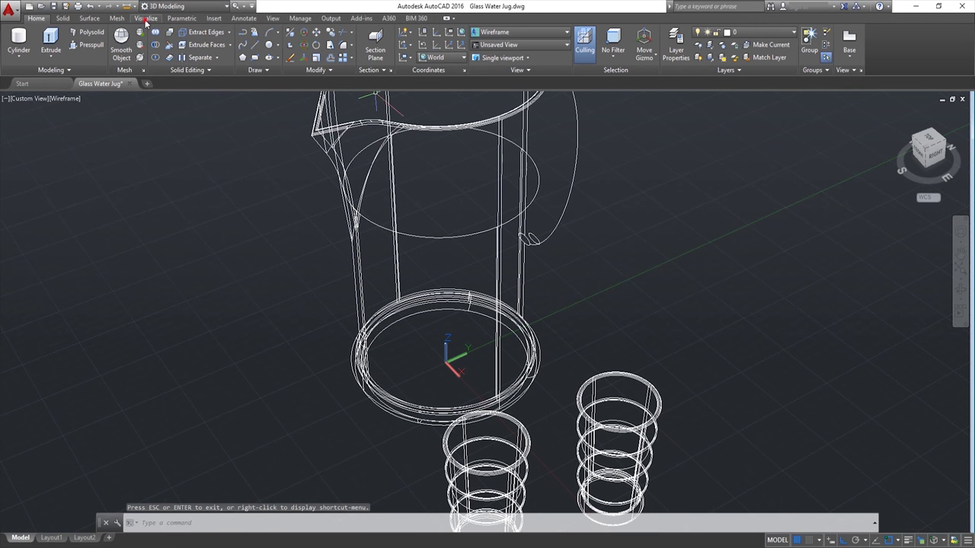
Pick a render output size, set the Coffee-Break Quality preset, and render the scene
left_click(146, 17)
left_click(675, 64)
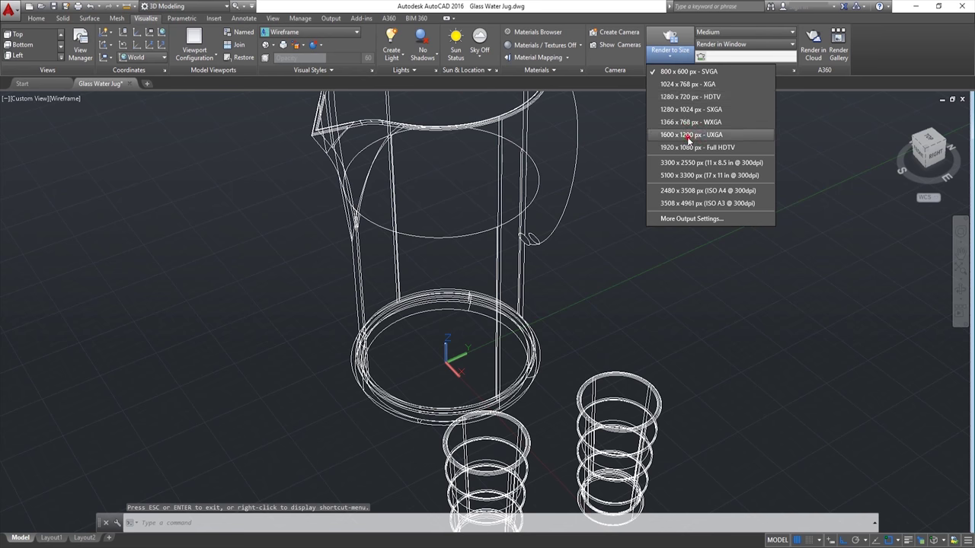
left_click(691, 135)
left_click(724, 32)
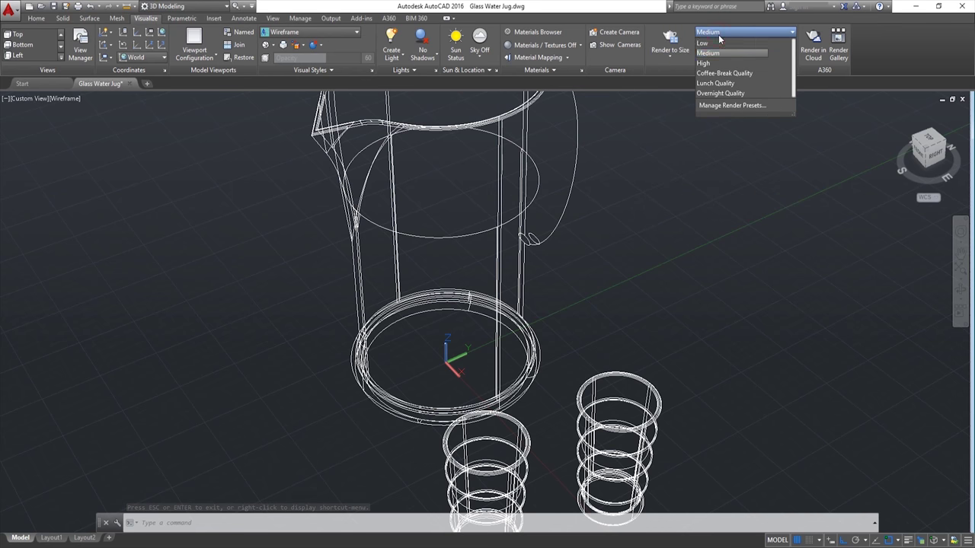
left_click(724, 73)
left_click(670, 39)
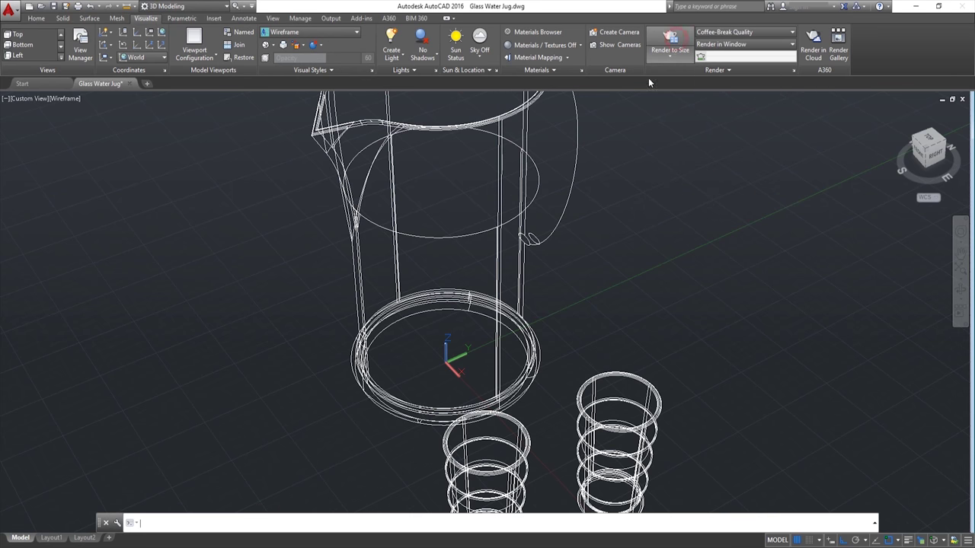